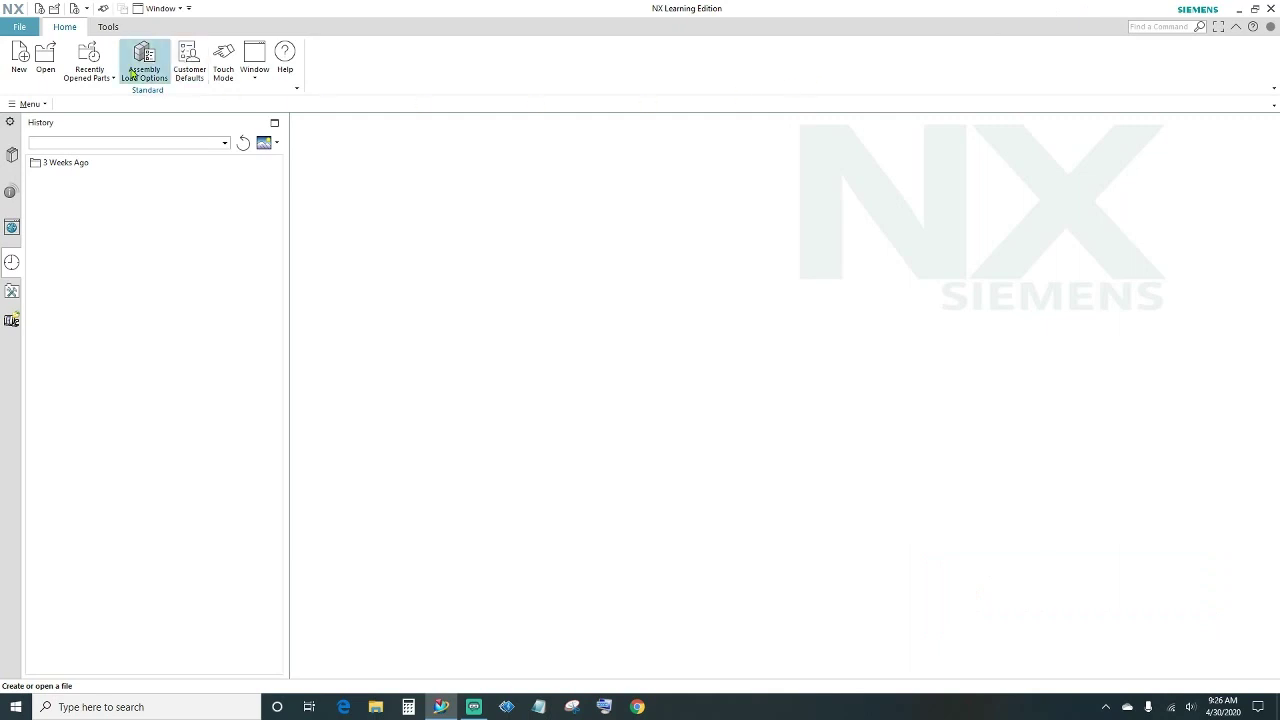
Create a new millimetre part from the Model template and name it sweep.
click(20, 58)
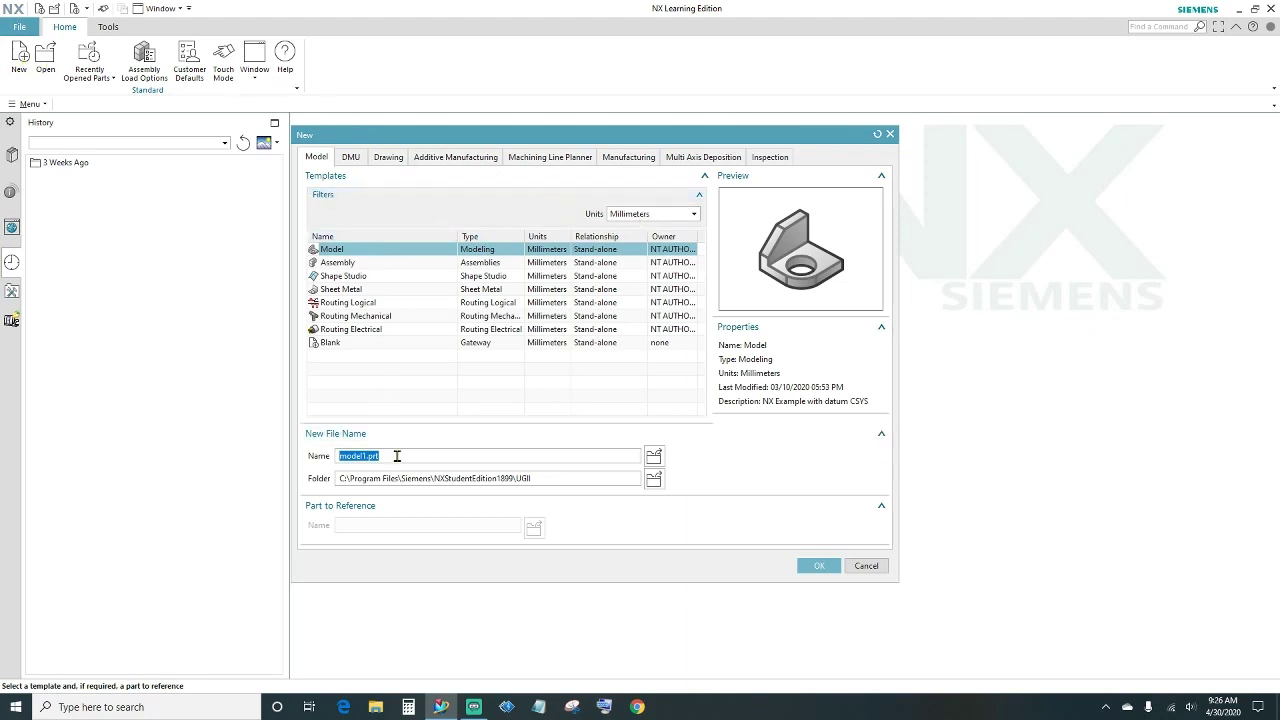
text(sweep)
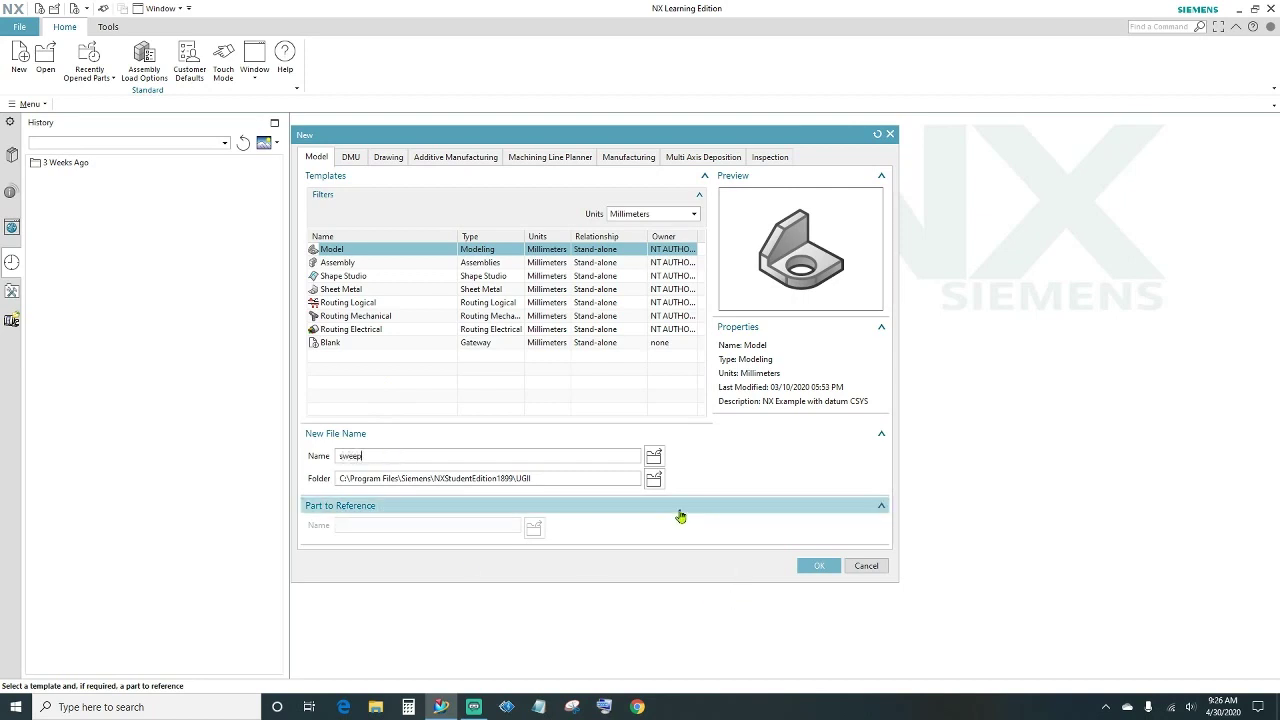
click(819, 567)
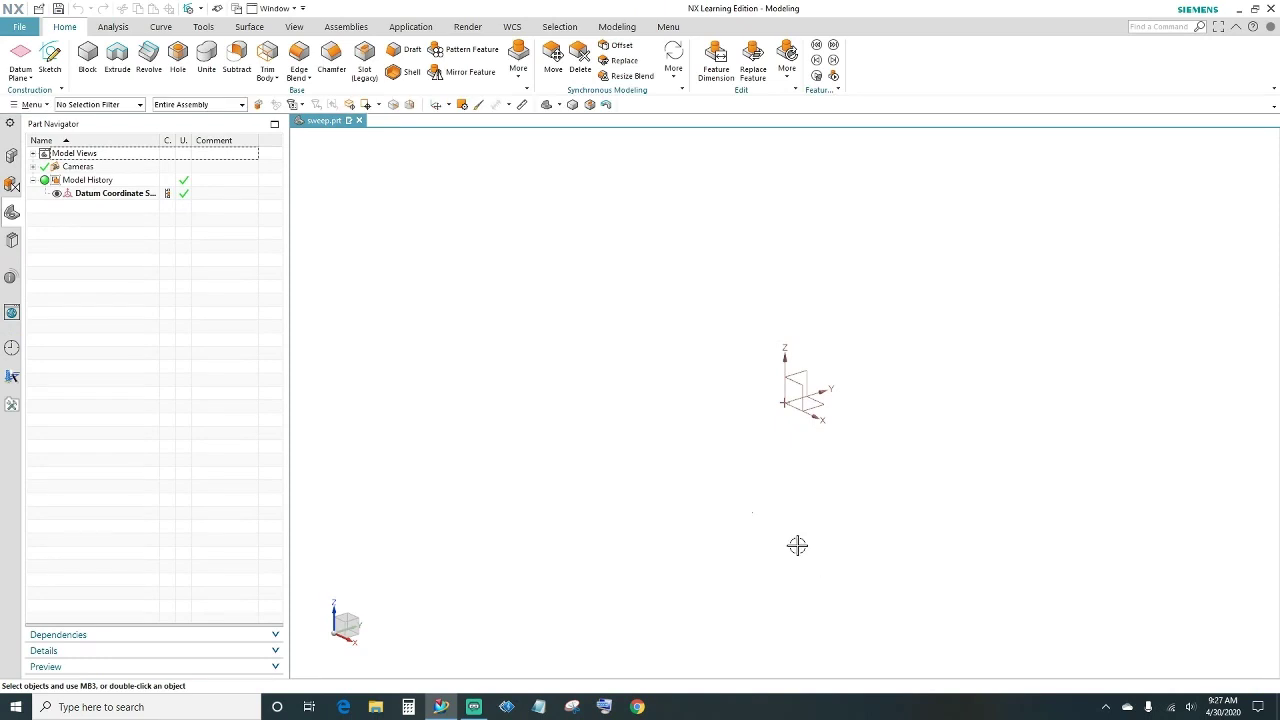
Review the sketch preferences, including the inferred constraint and continuous auto dimensioning options, and accept them.
click(20, 28)
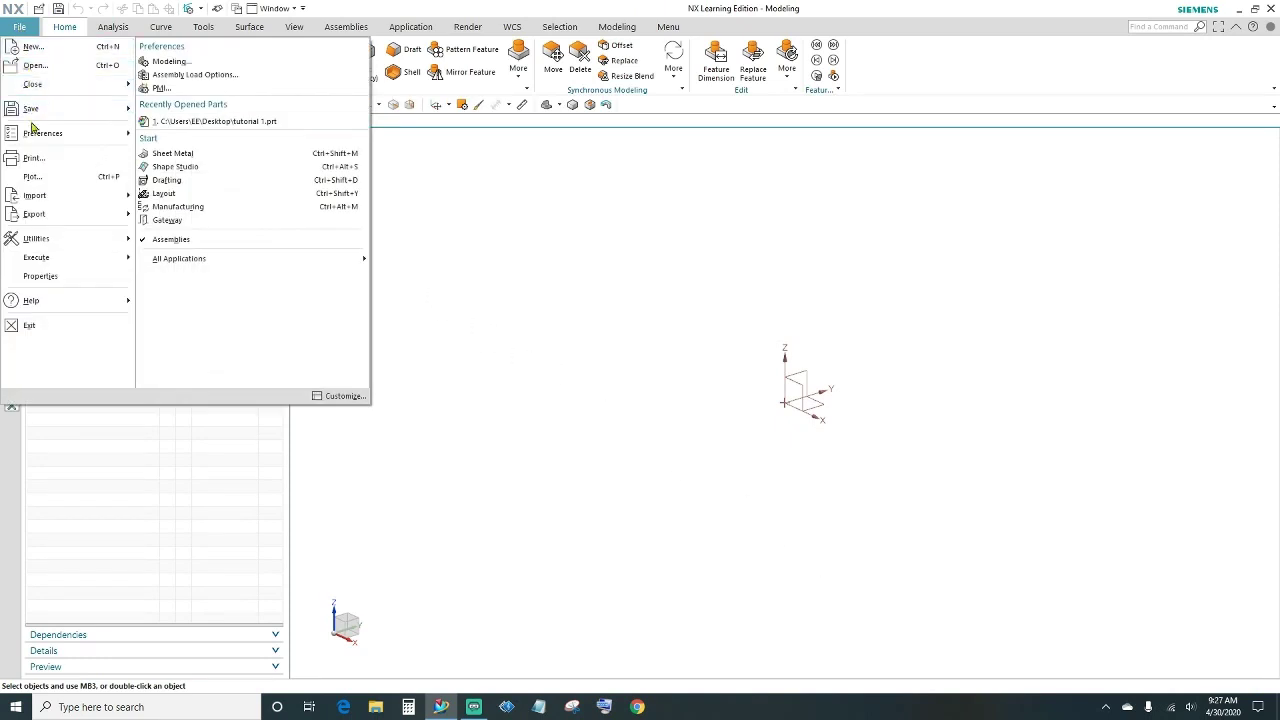
mouse_move(43, 132)
click(186, 80)
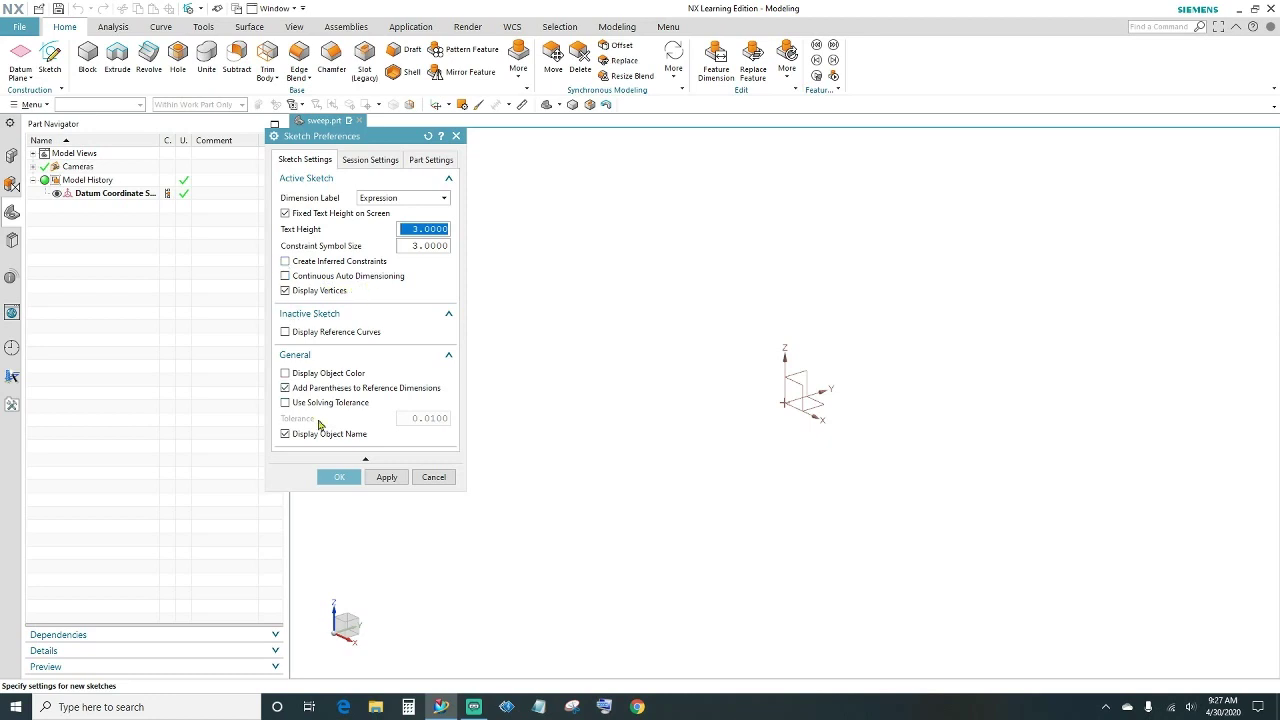
click(338, 476)
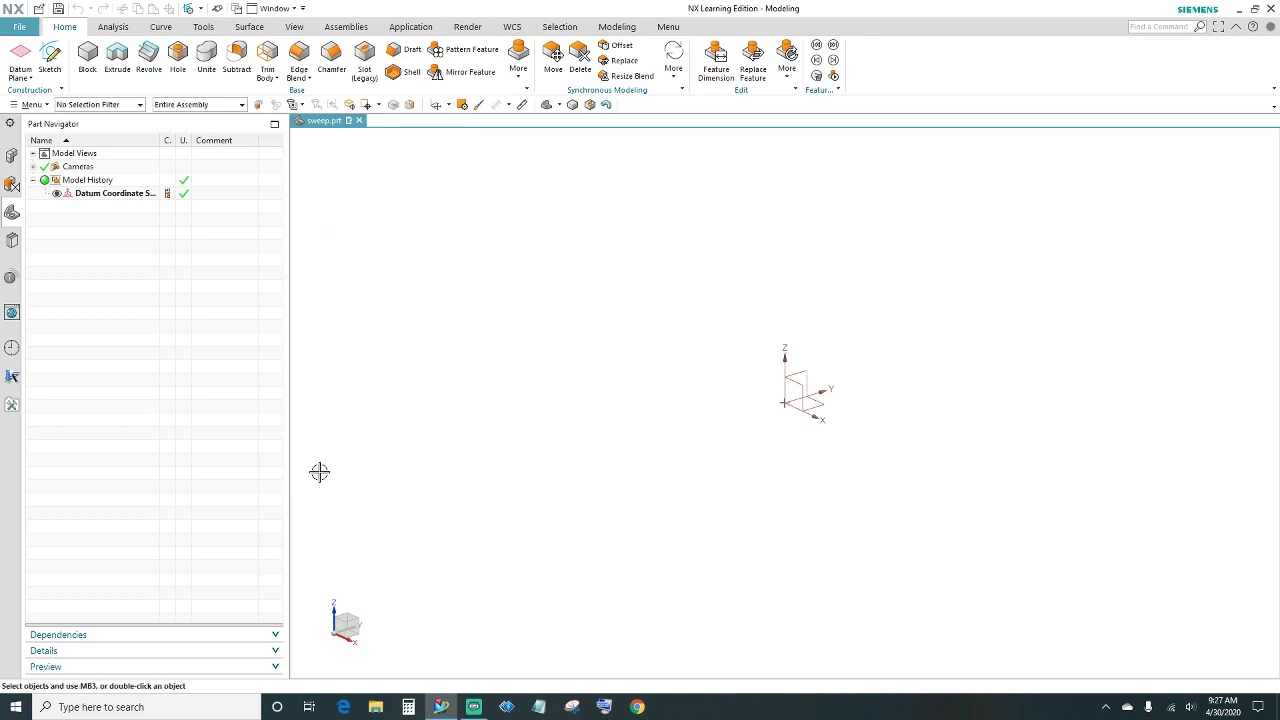
Start a new sketch on the XZ plane of the datum coordinate system.
click(48, 62)
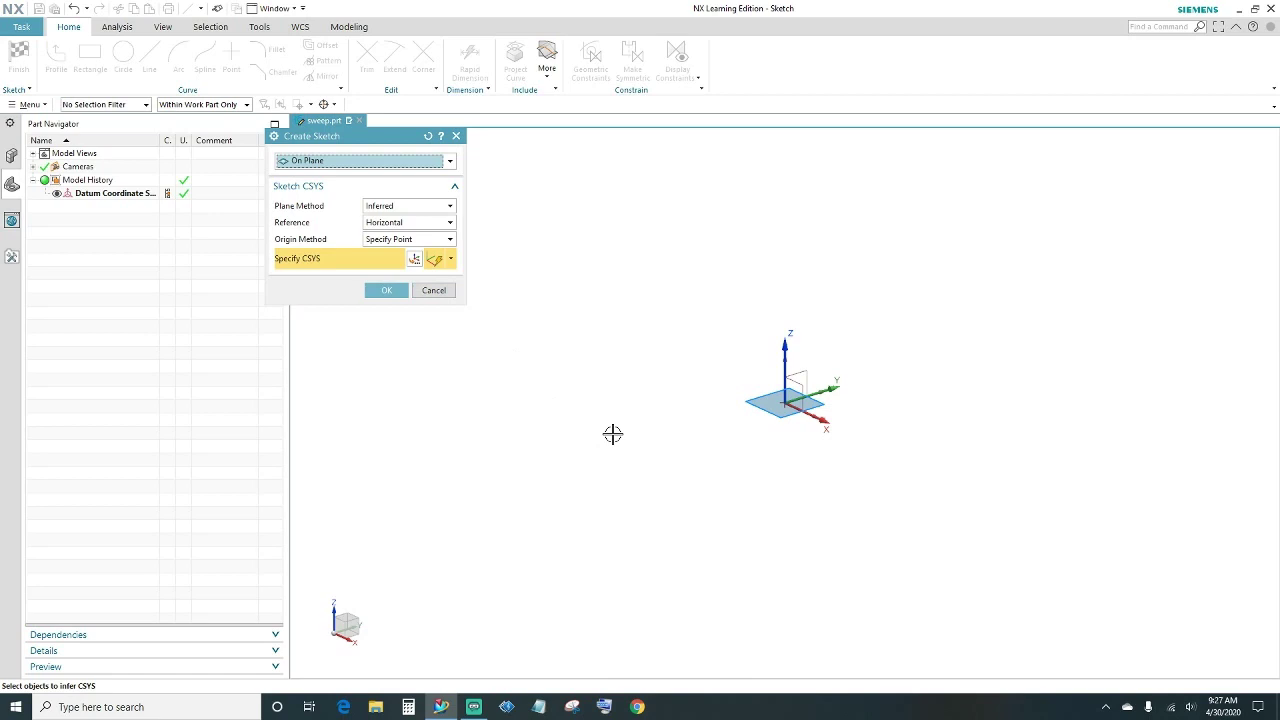
middle_drag(789, 480, 844, 464)
key(ctrl+alt+t)
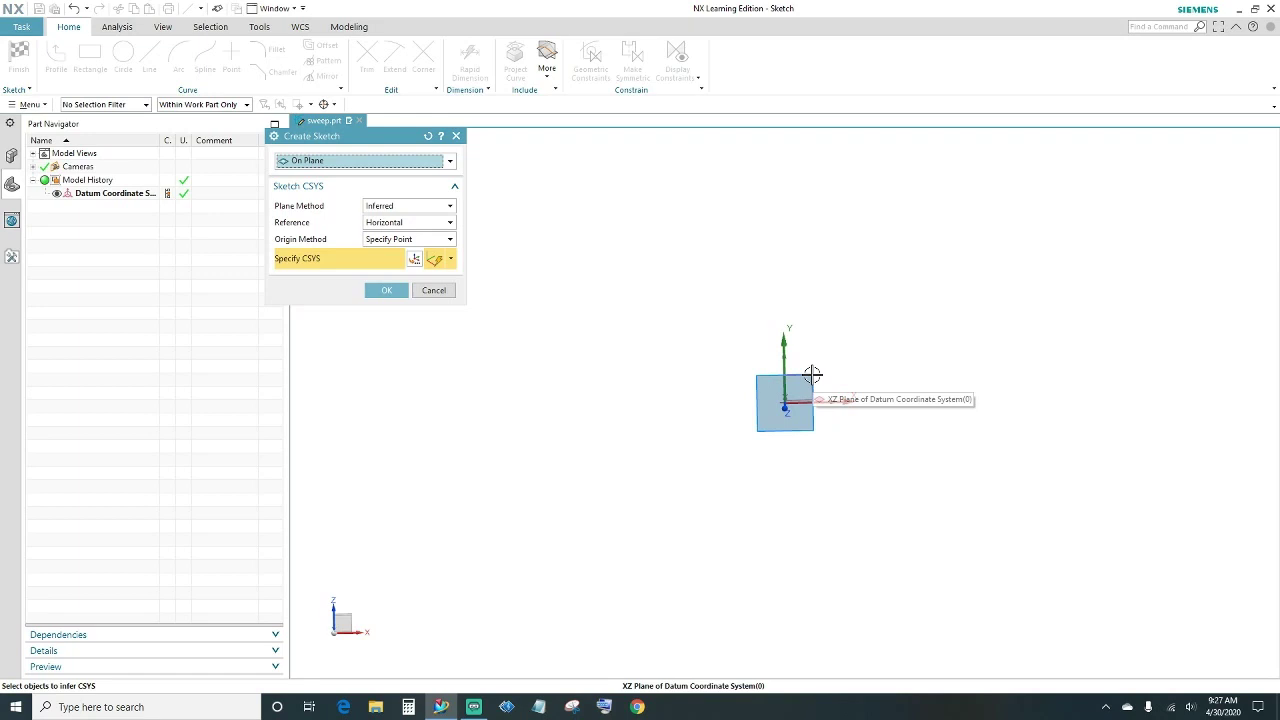
click(812, 374)
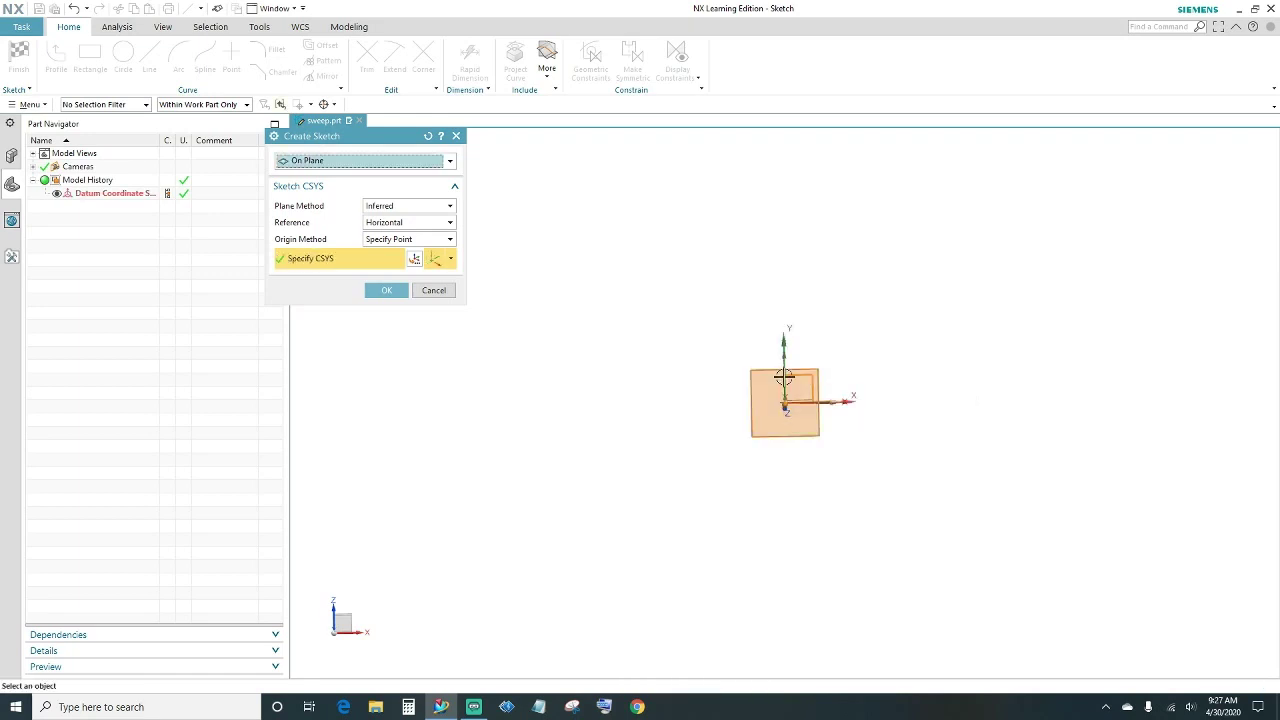
click(385, 291)
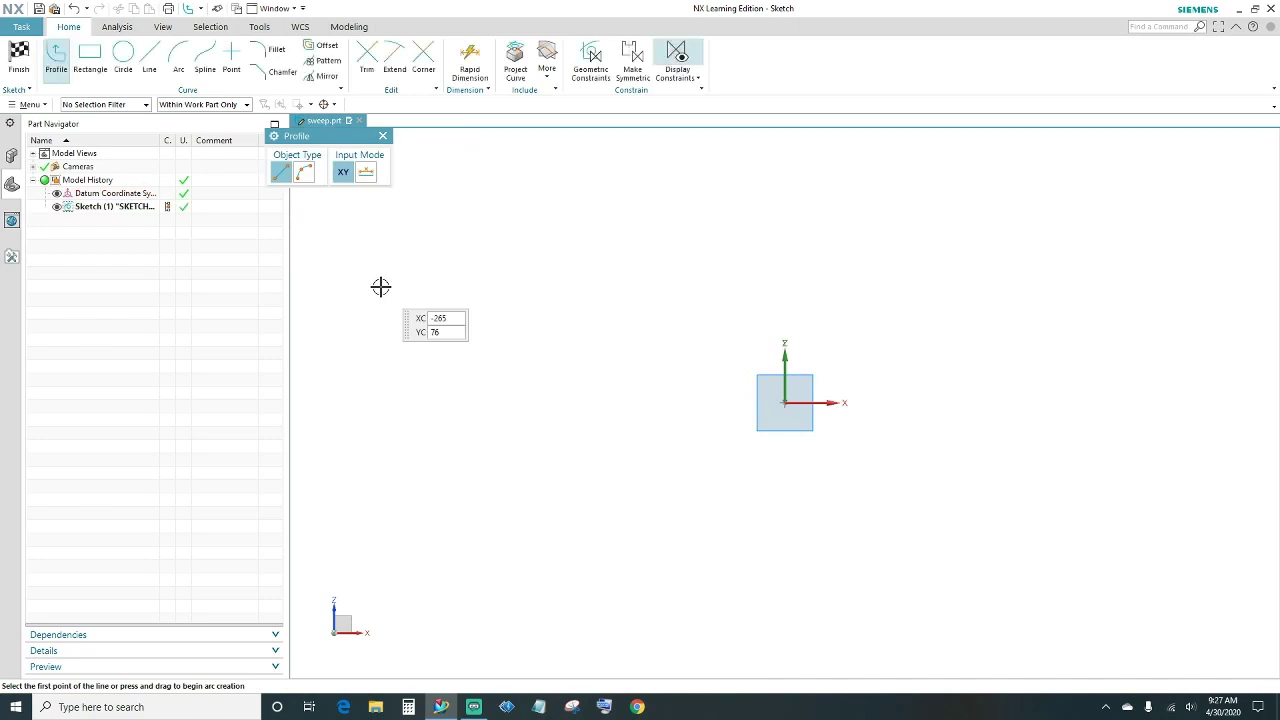
Draw a line about 62 mm long on the negative X side of the origin and constrain it to be horizontal.
click(149, 58)
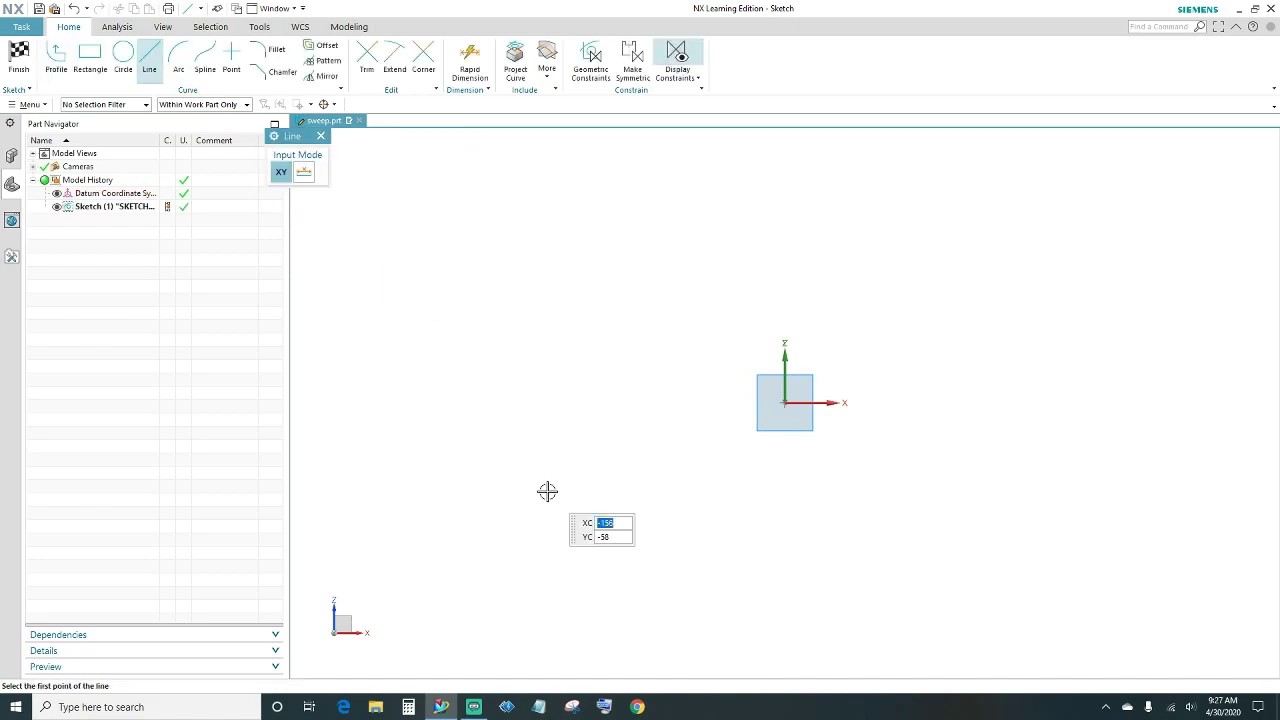
click(451, 437)
click(546, 437)
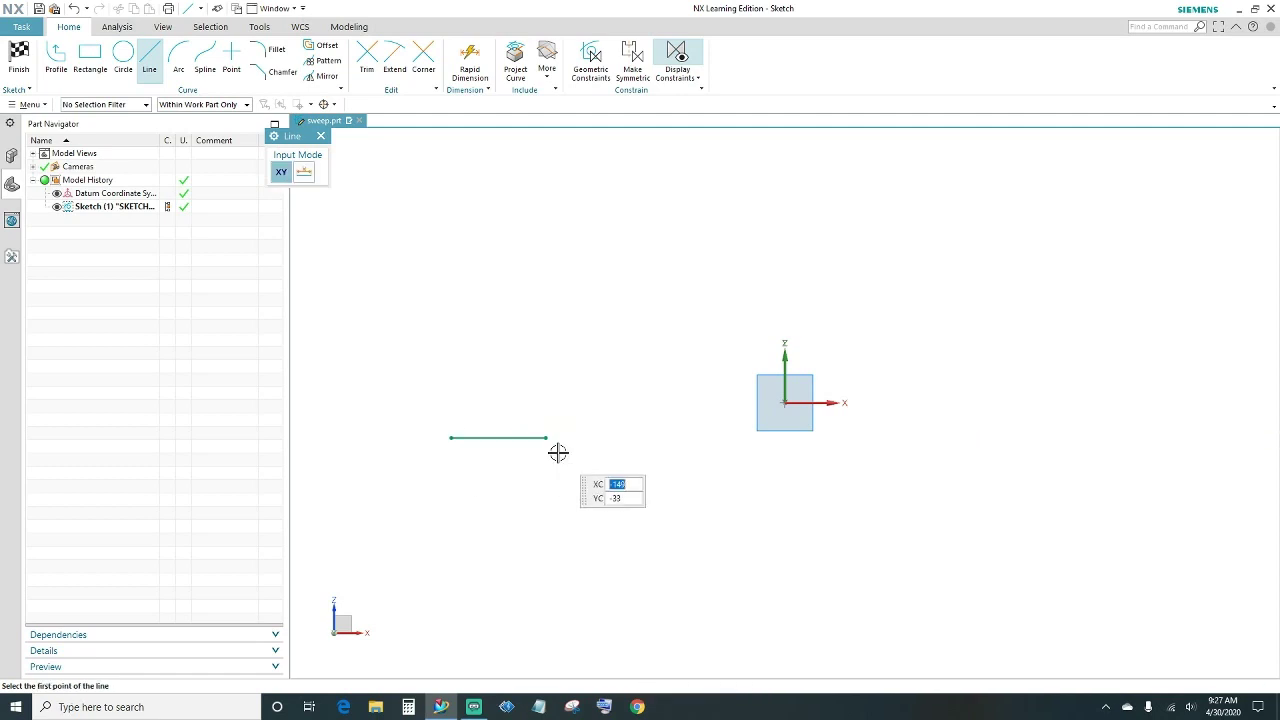
key(Escape)
click(523, 438)
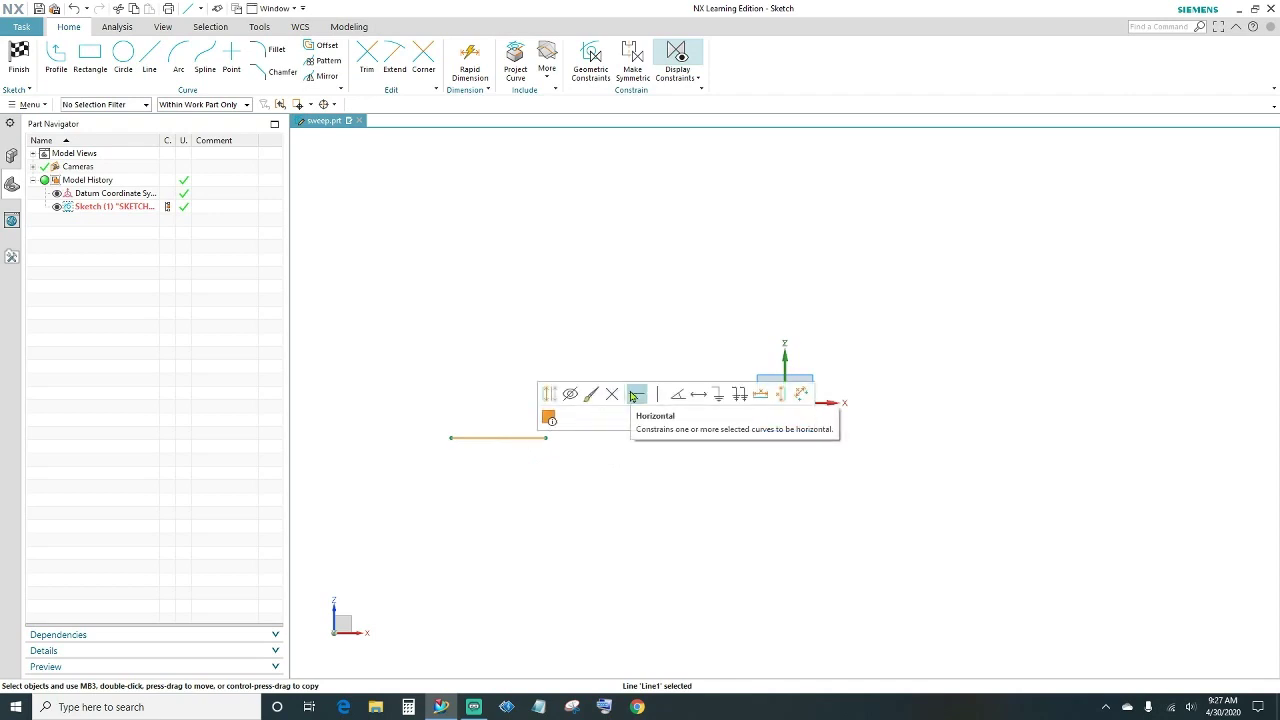
click(633, 396)
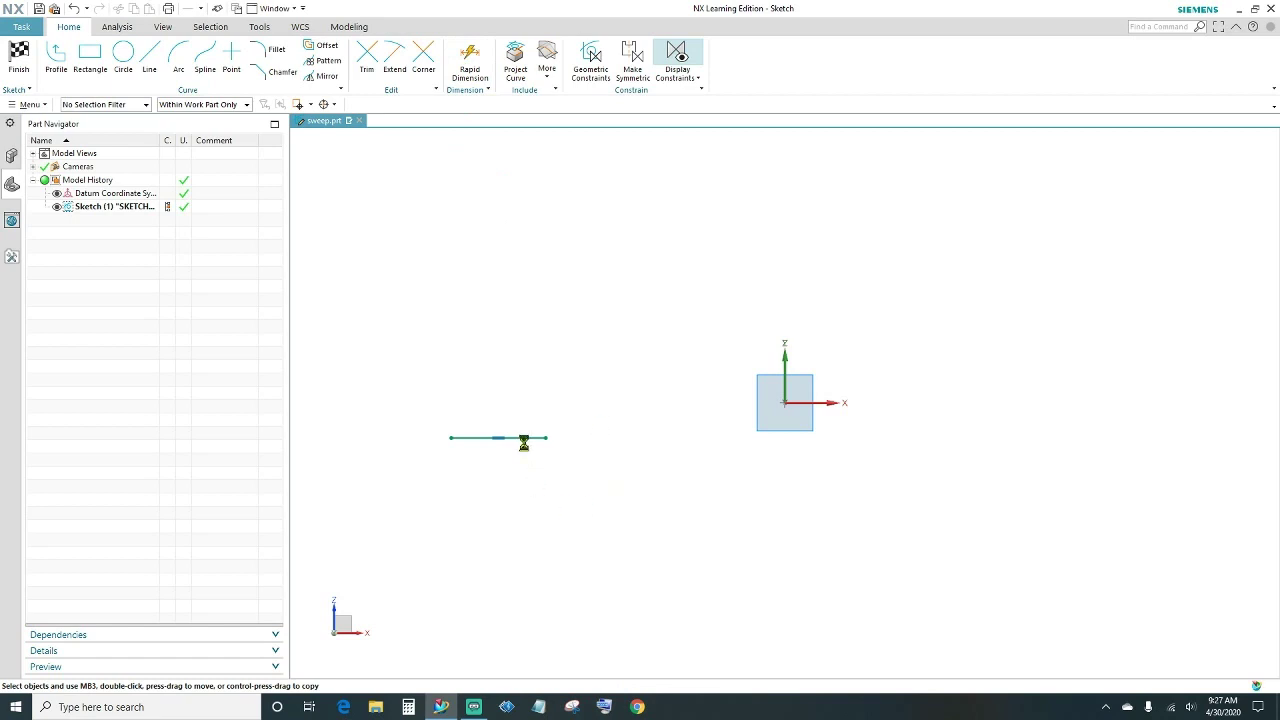
Dimension the horizontal line's length as 80 mm.
click(496, 488)
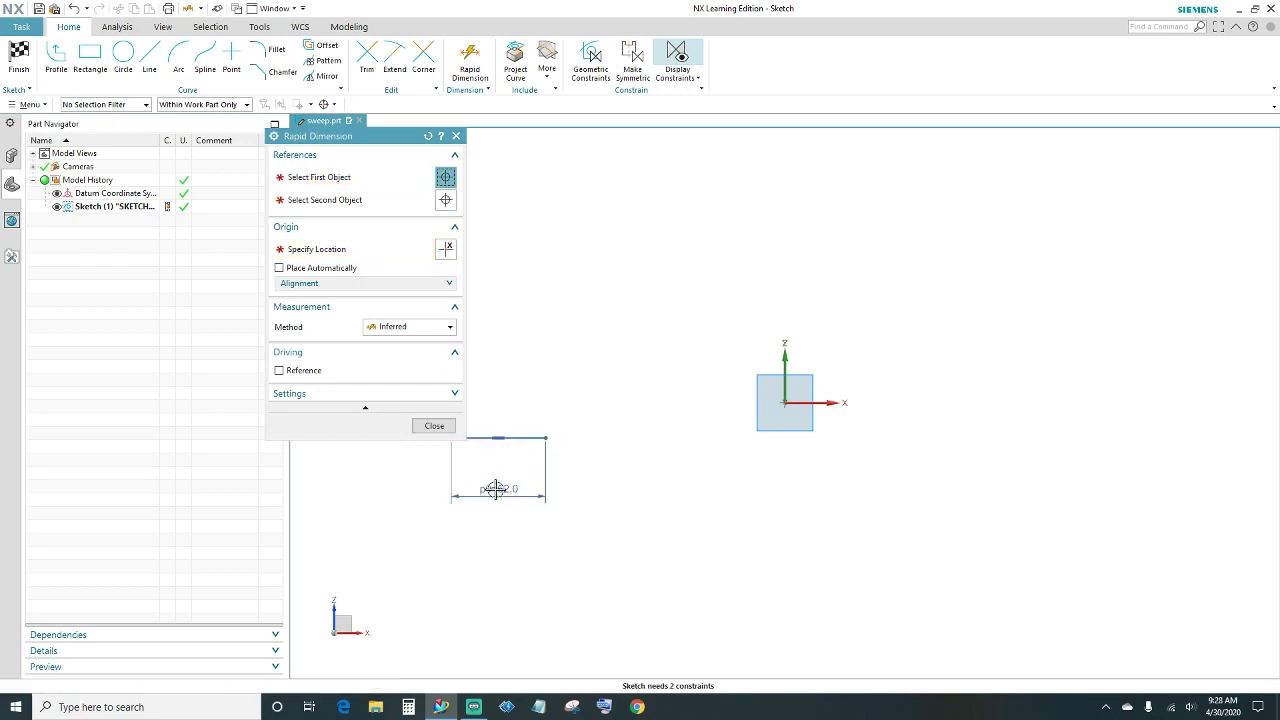
text(80)
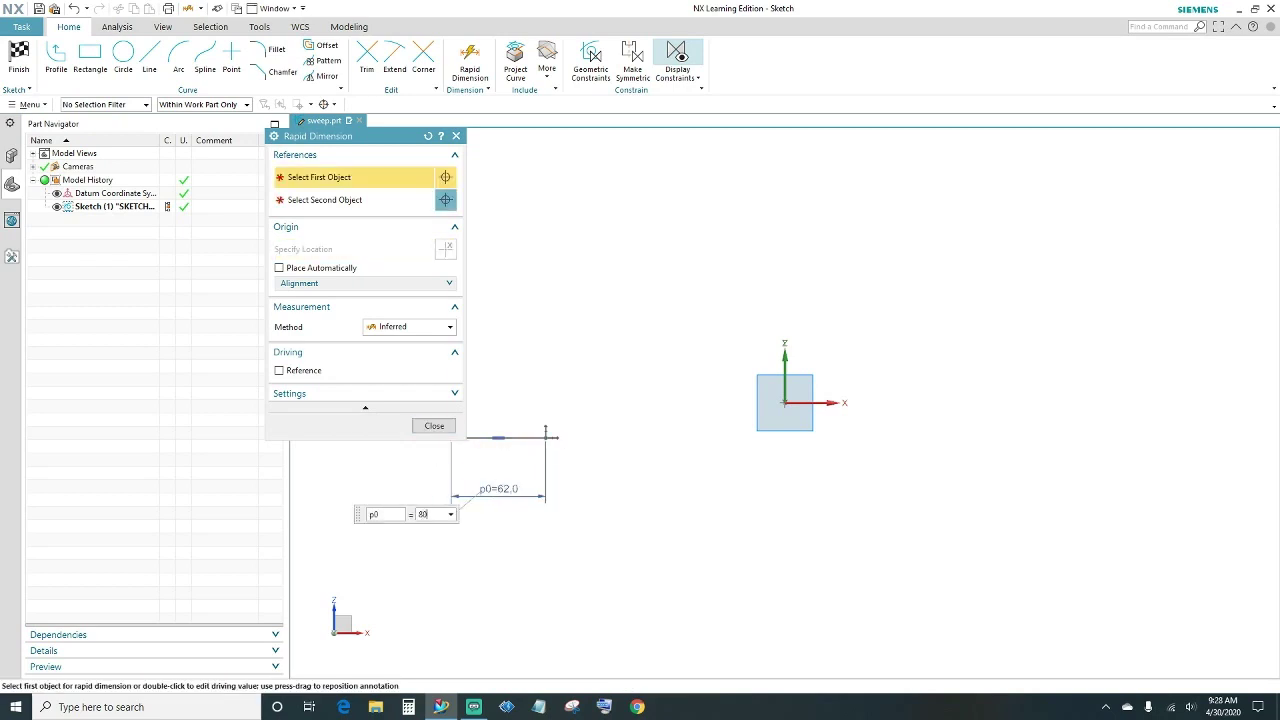
key(Return)
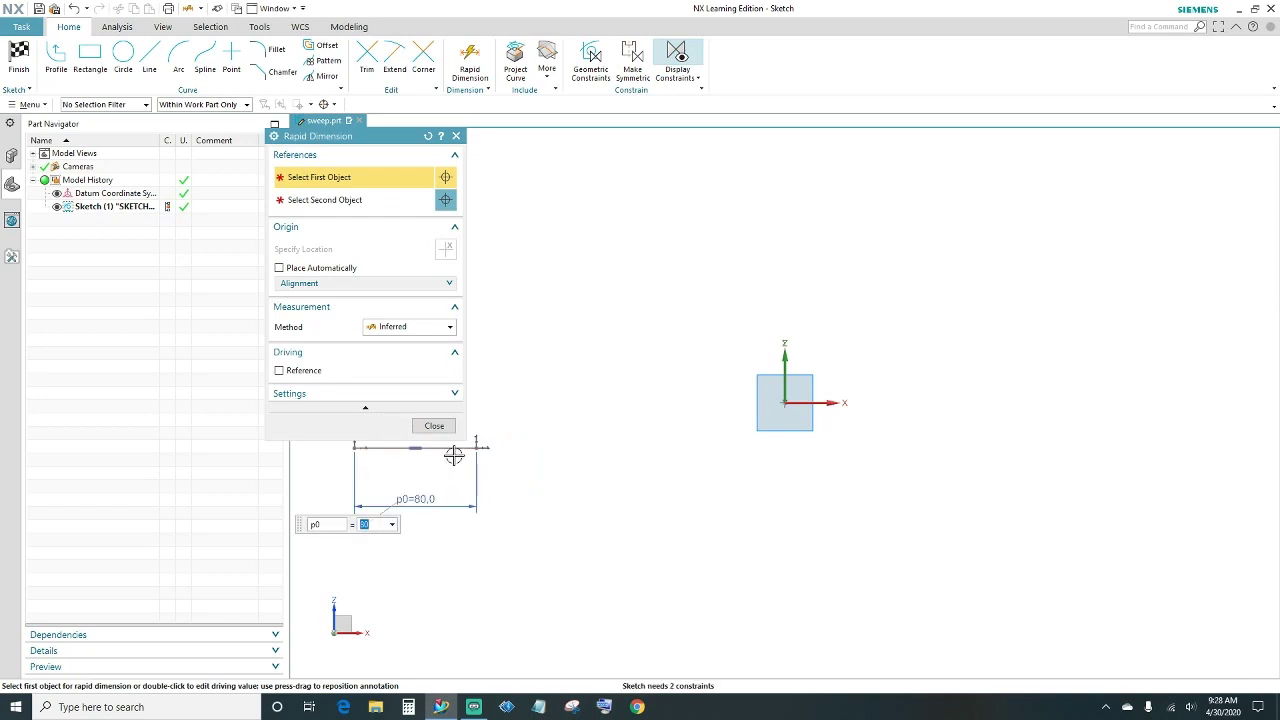
Dimension the vertical distance between the line's inner endpoint and the X axis as 0 mm.
drag(396, 146, 1166, 161)
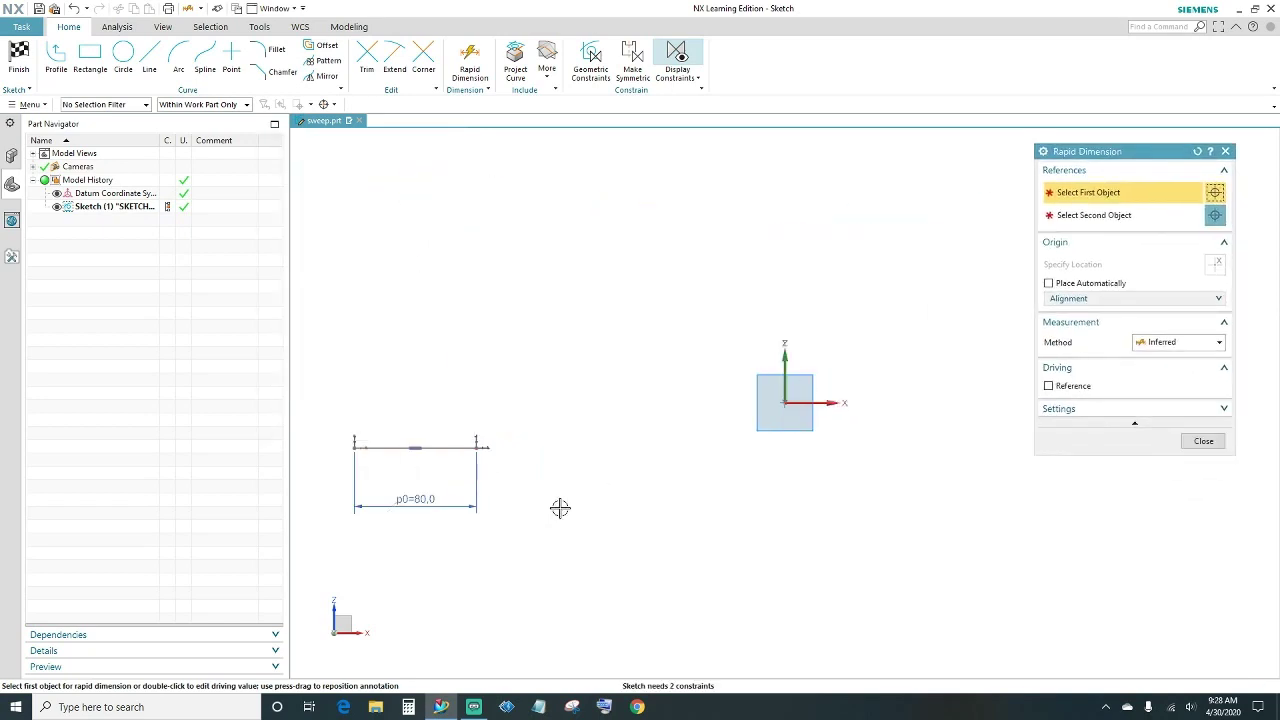
click(477, 448)
click(355, 447)
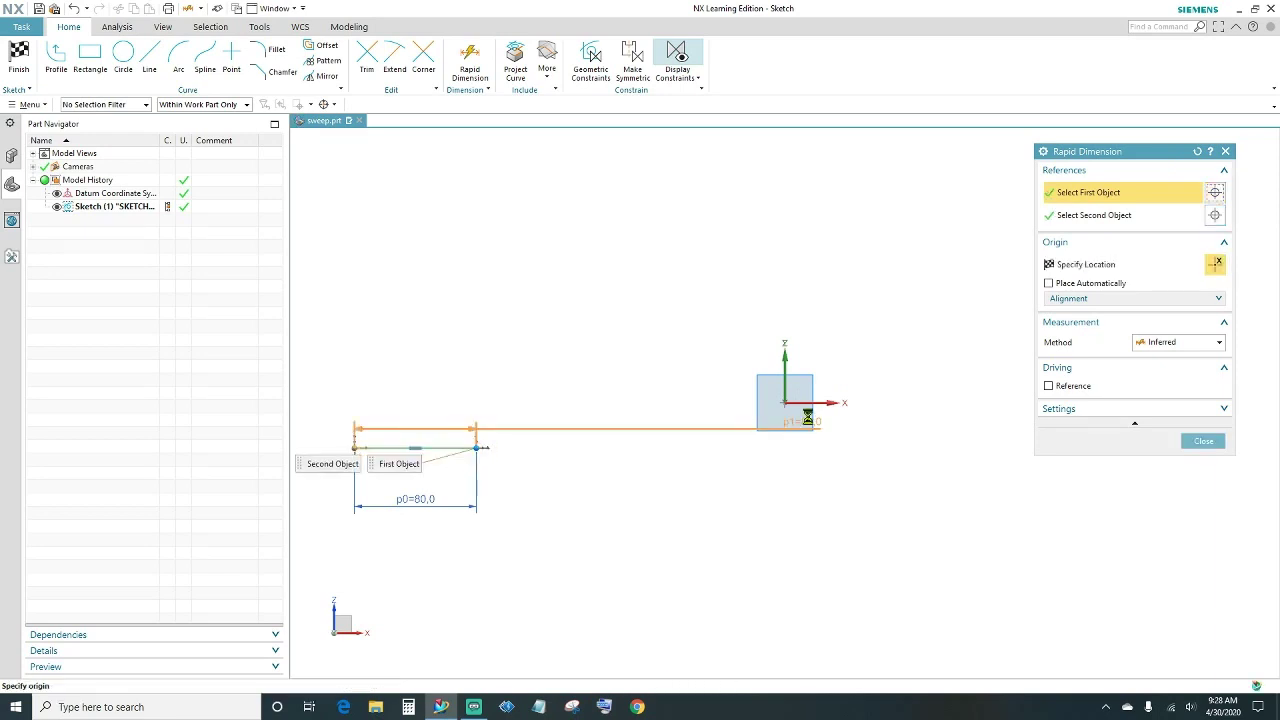
click(830, 403)
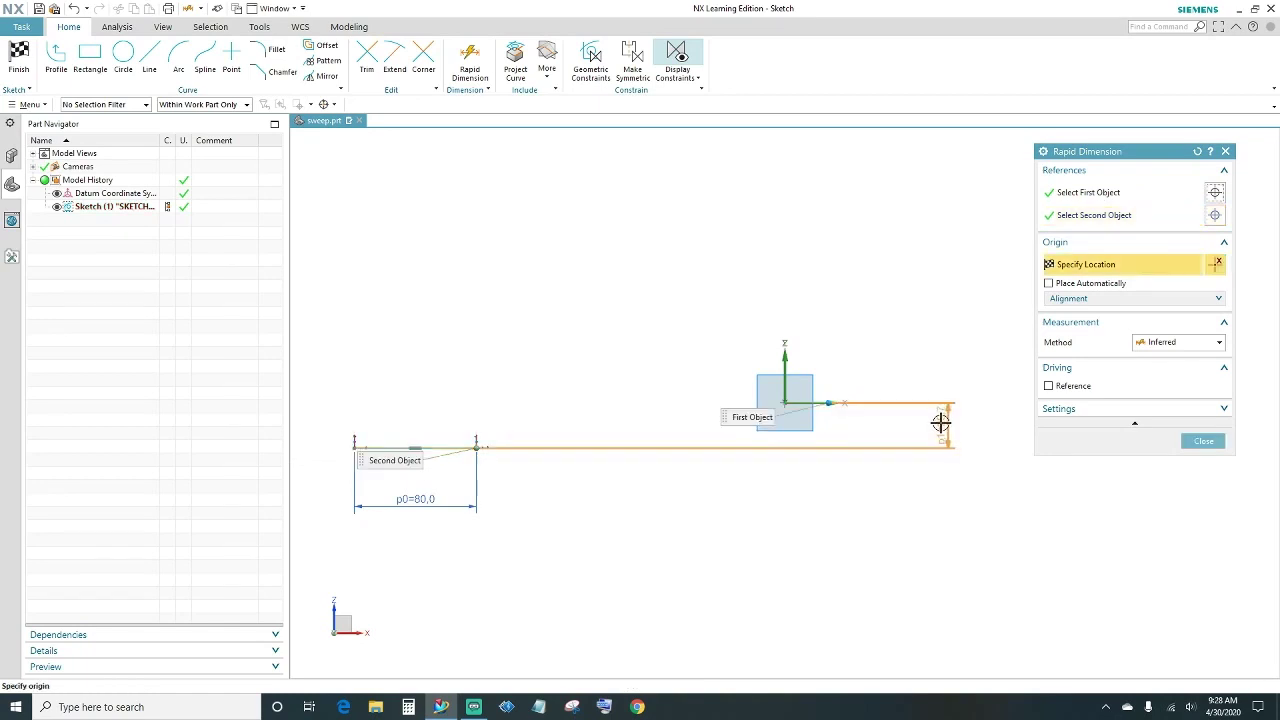
click(940, 424)
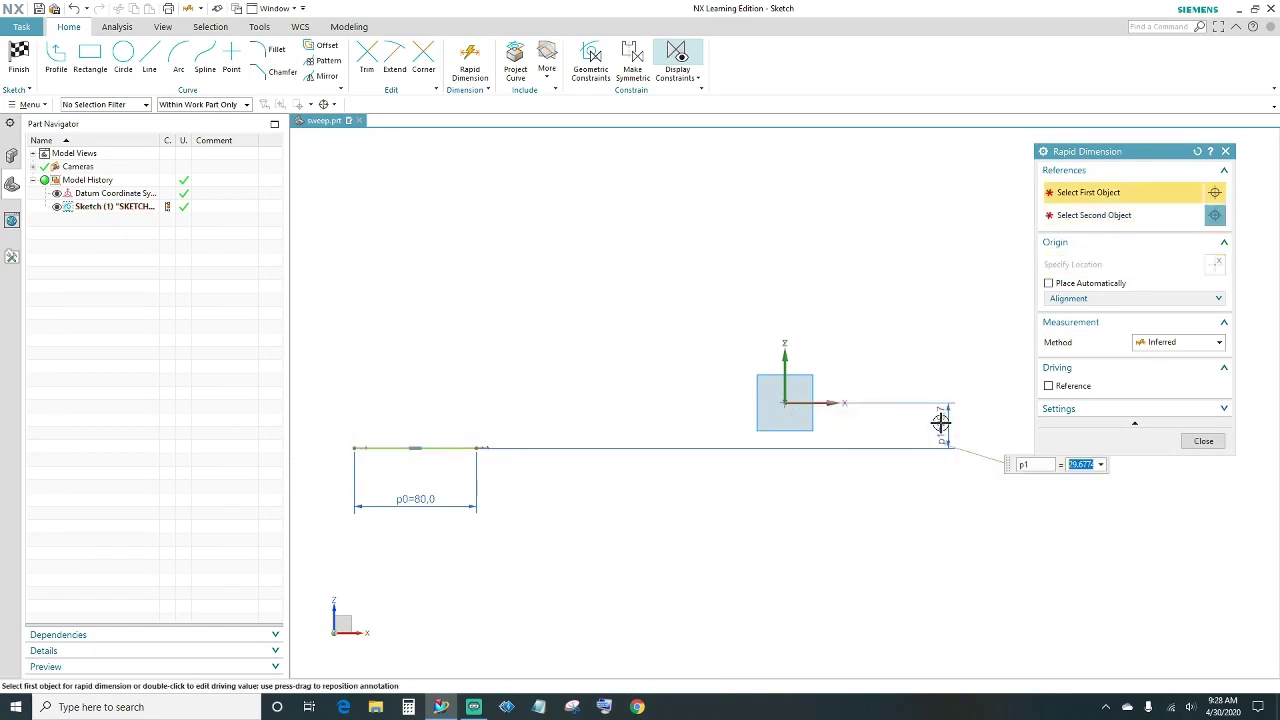
text(0)
key(Return)
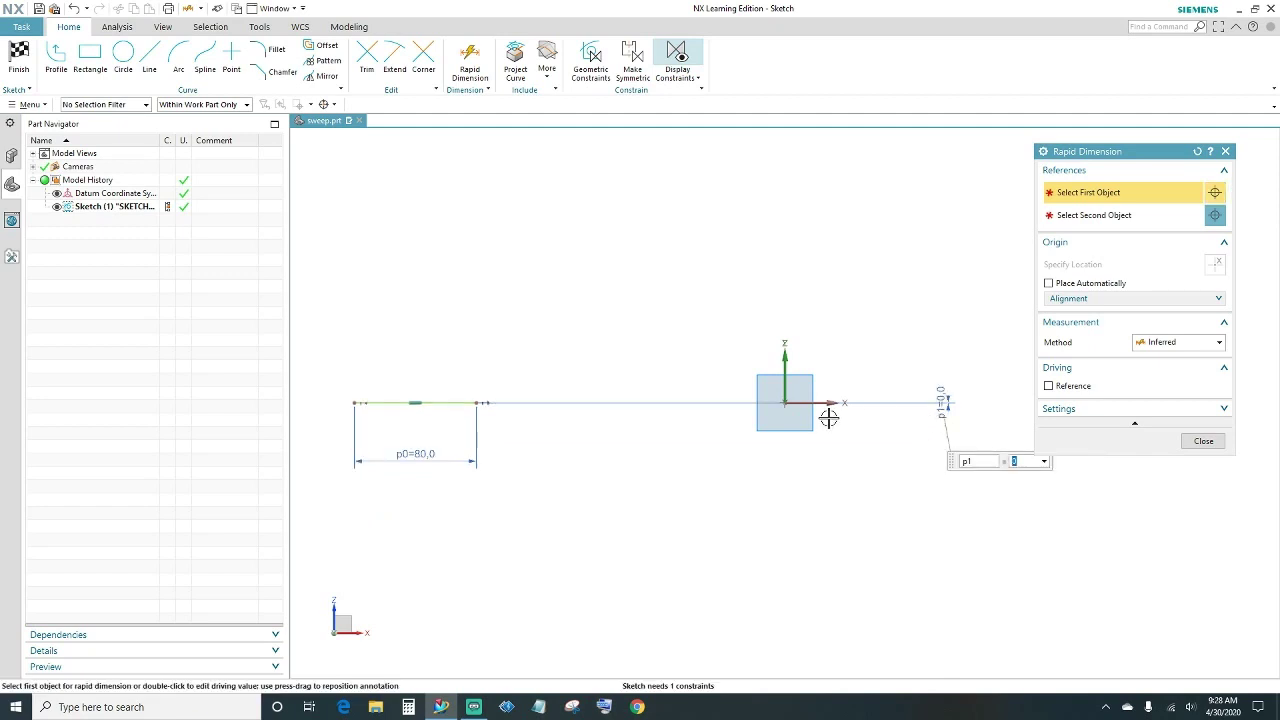
Dimension the horizontal distance from the line's inner endpoint to the Z axis as 100 mm.
click(478, 403)
click(786, 357)
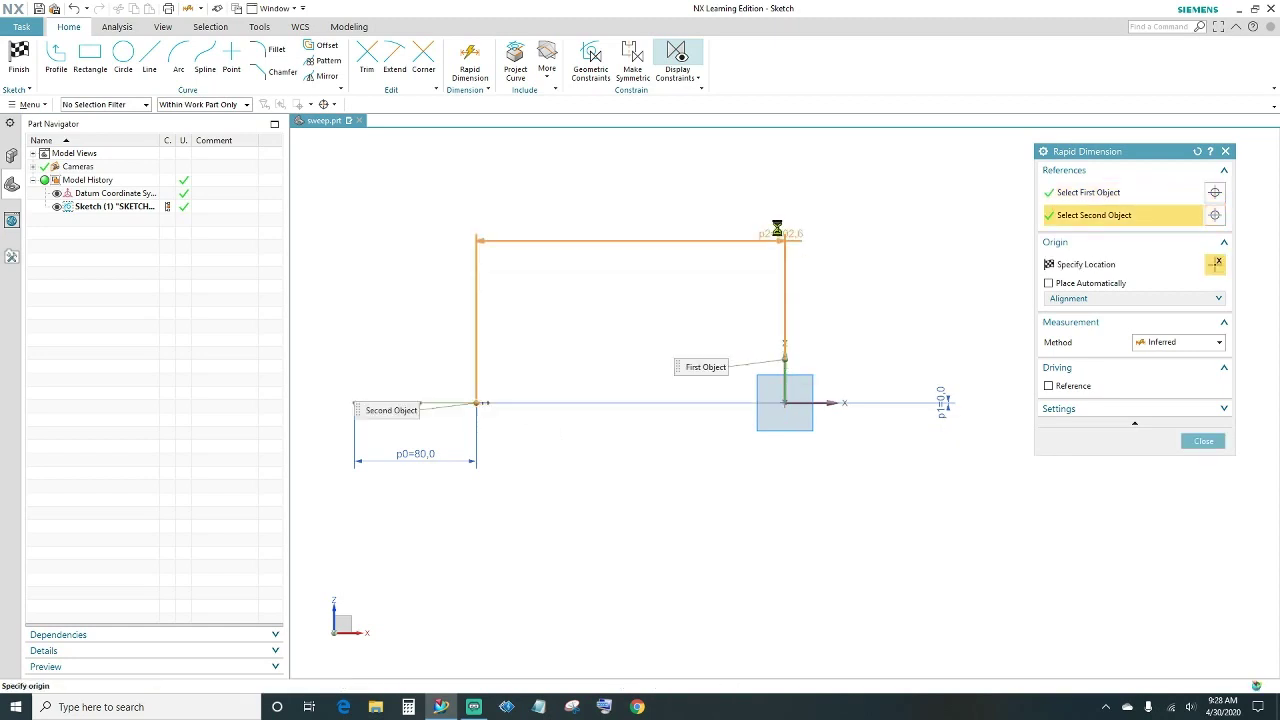
click(727, 193)
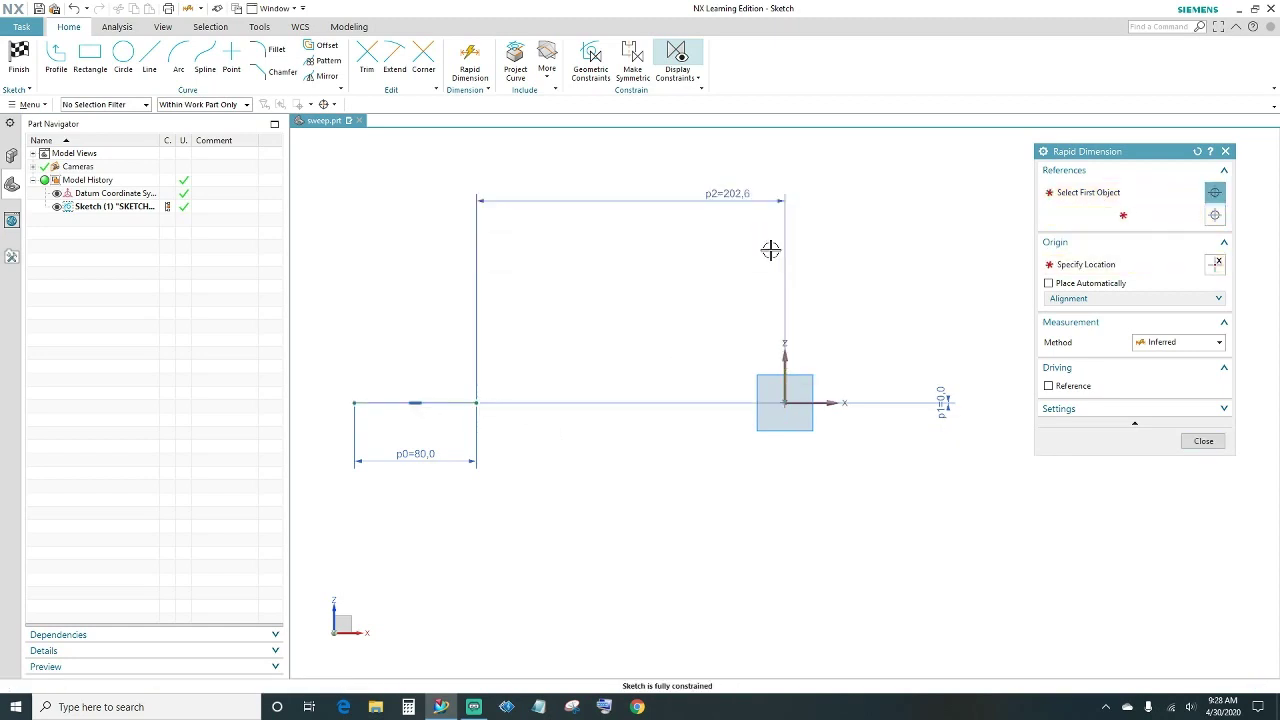
text(100)
key(Return)
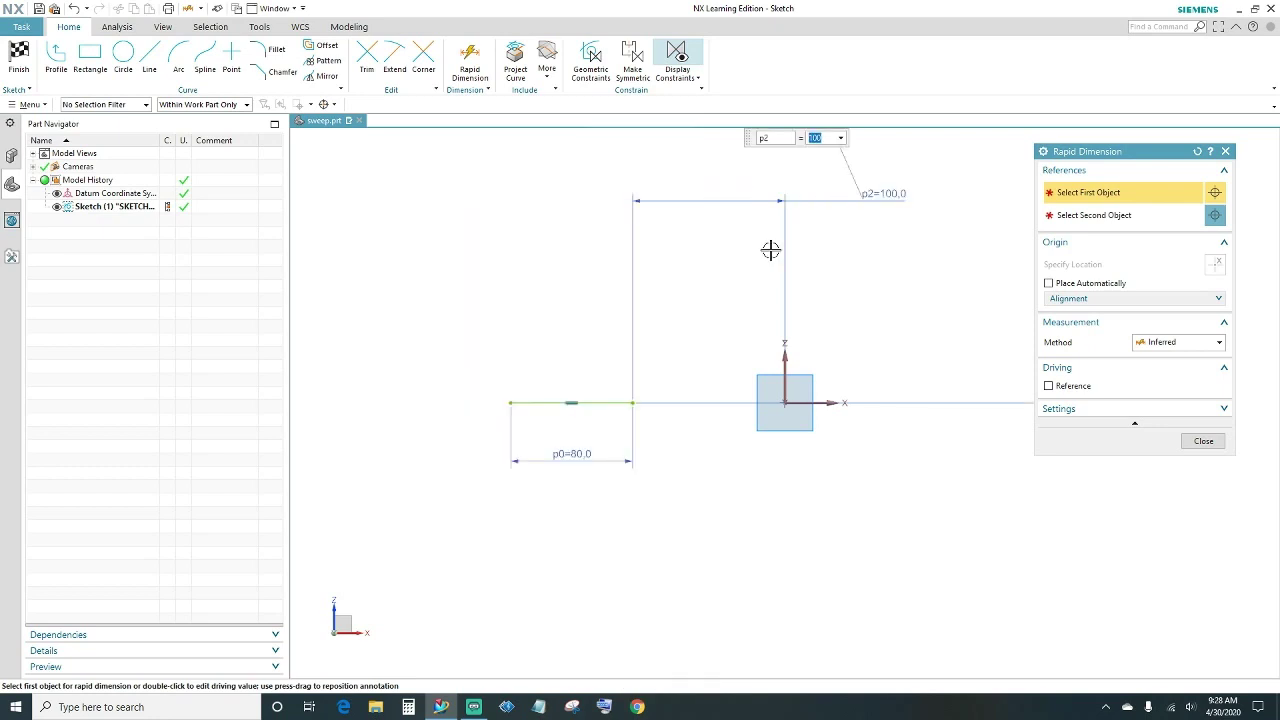
click(1203, 441)
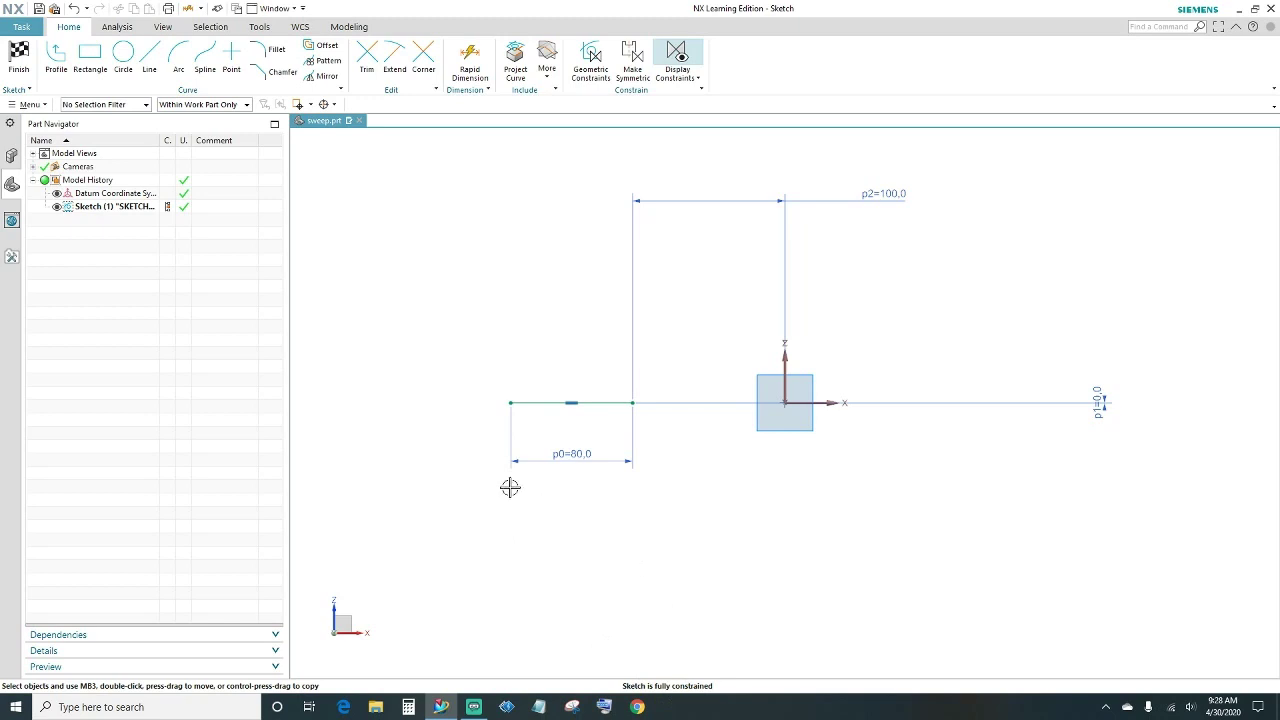
Draw two parallel upright lines about 74 mm long beyond the outer end of the horizontal line.
click(149, 64)
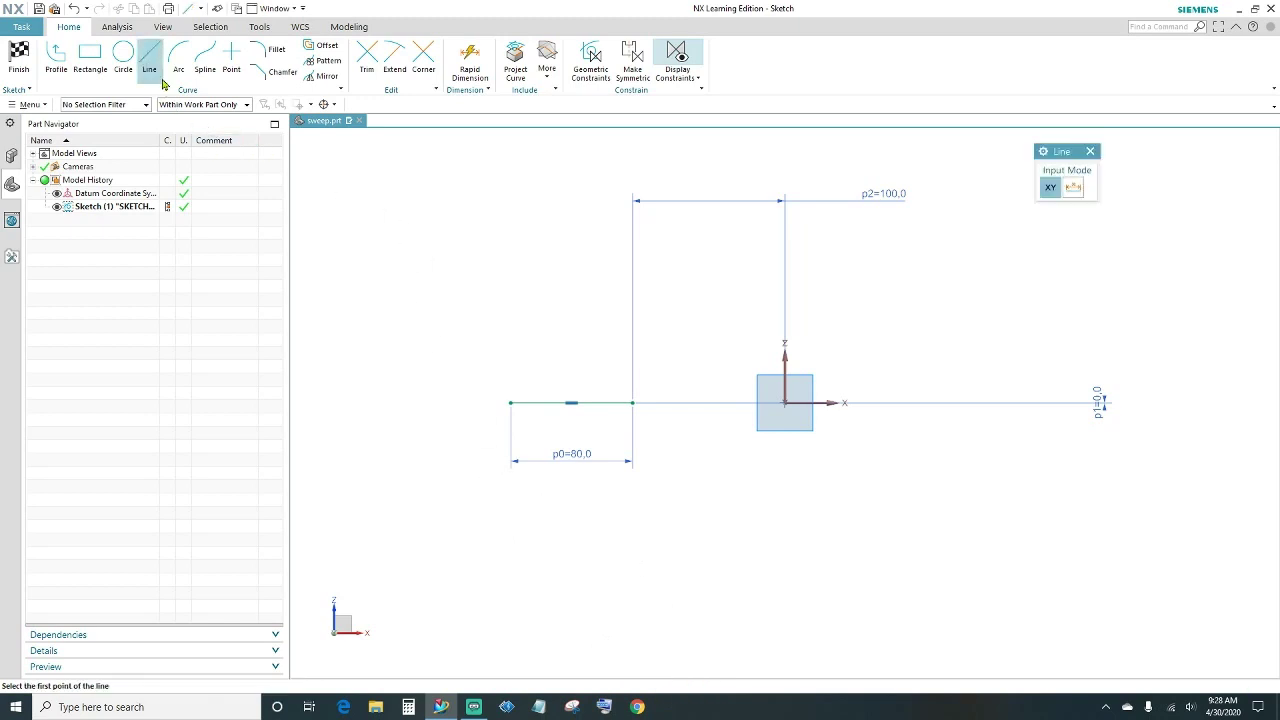
click(405, 272)
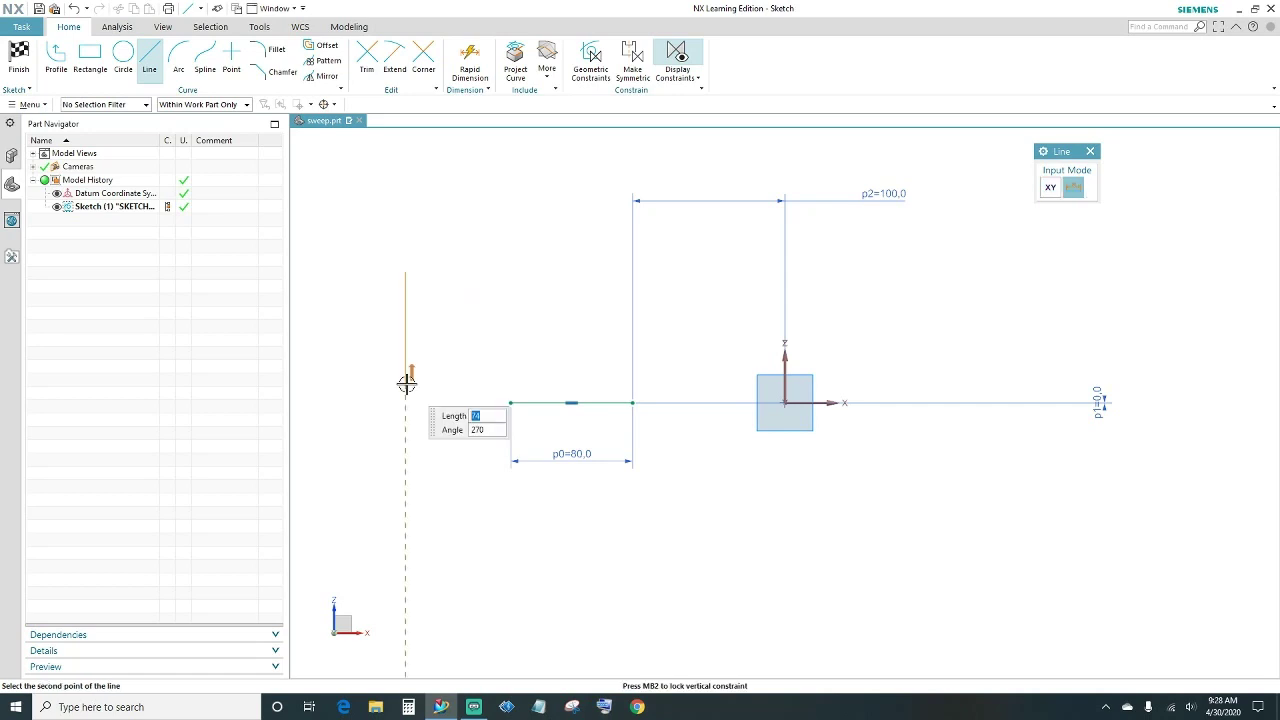
click(406, 383)
key(Escape)
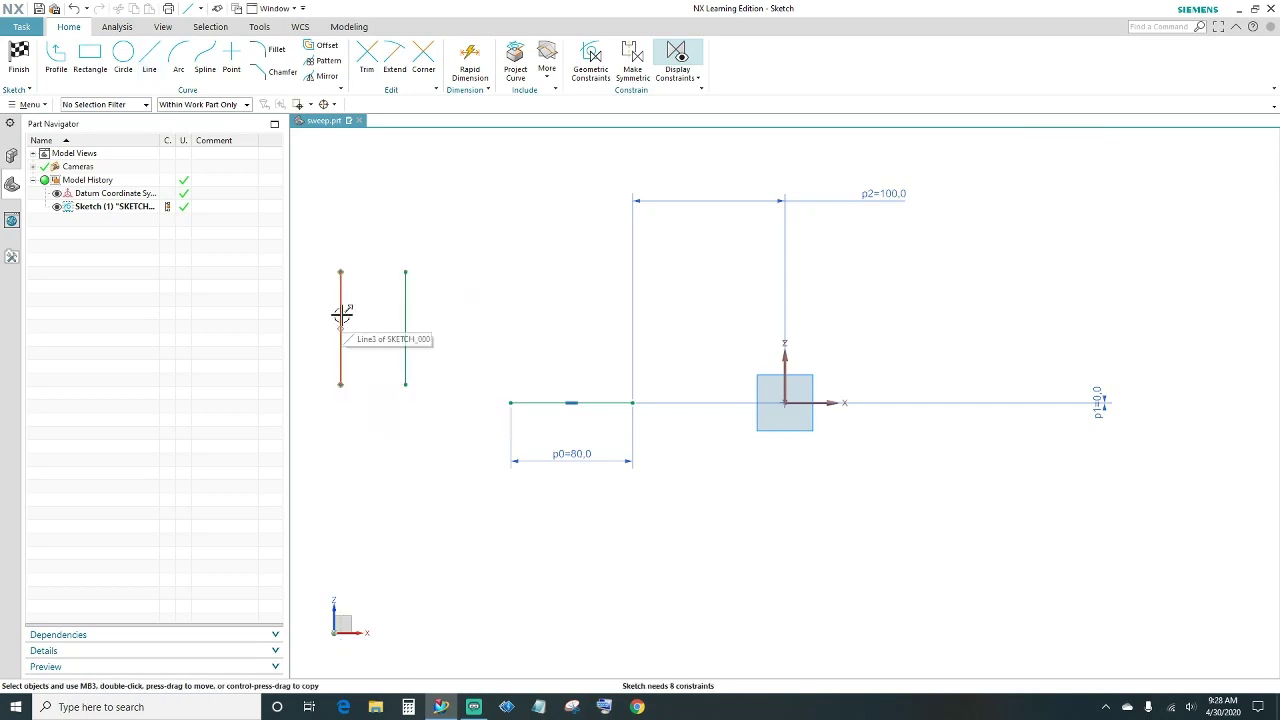
Constrain the two upright lines to be vertical and equal in length.
click(341, 315)
click(405, 300)
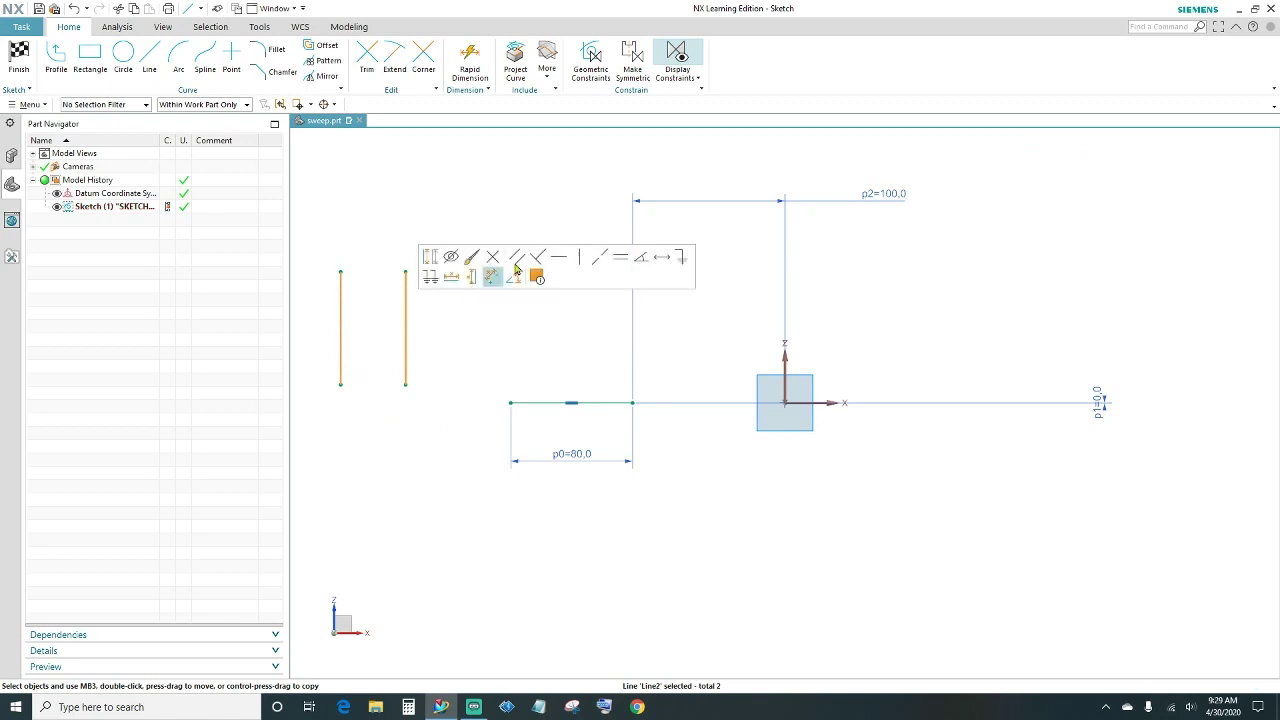
click(579, 258)
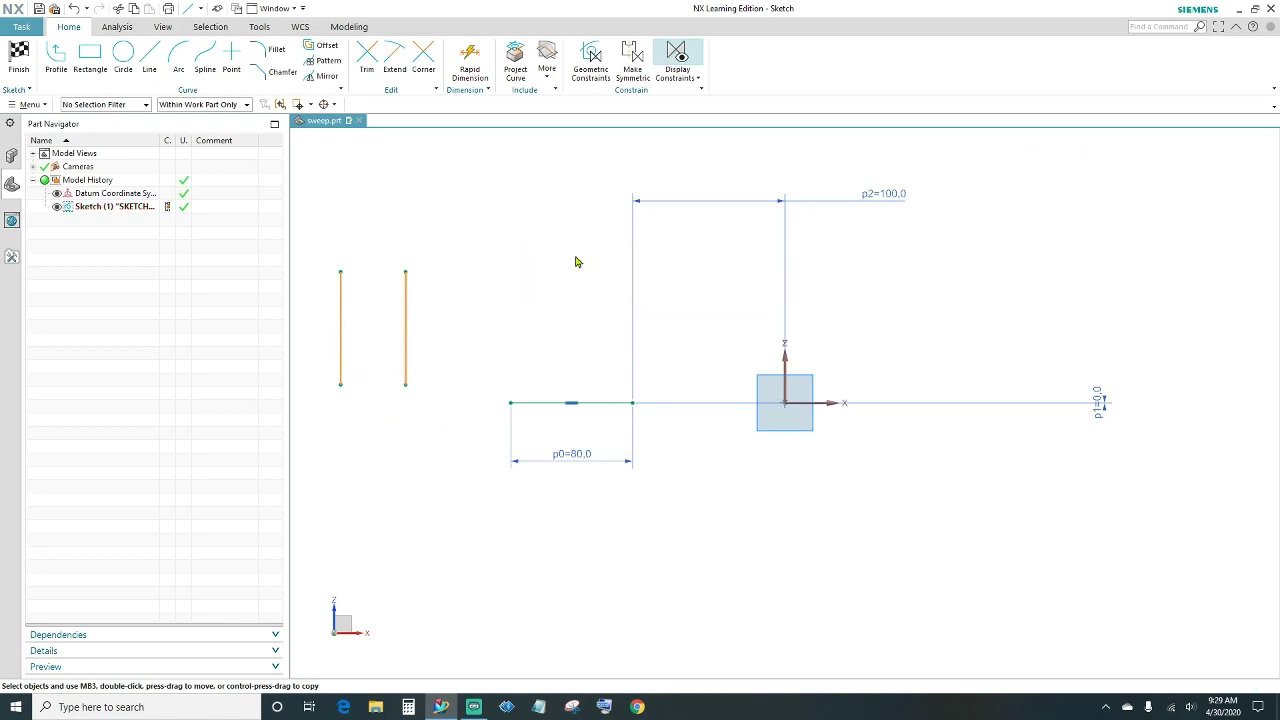
click(341, 300)
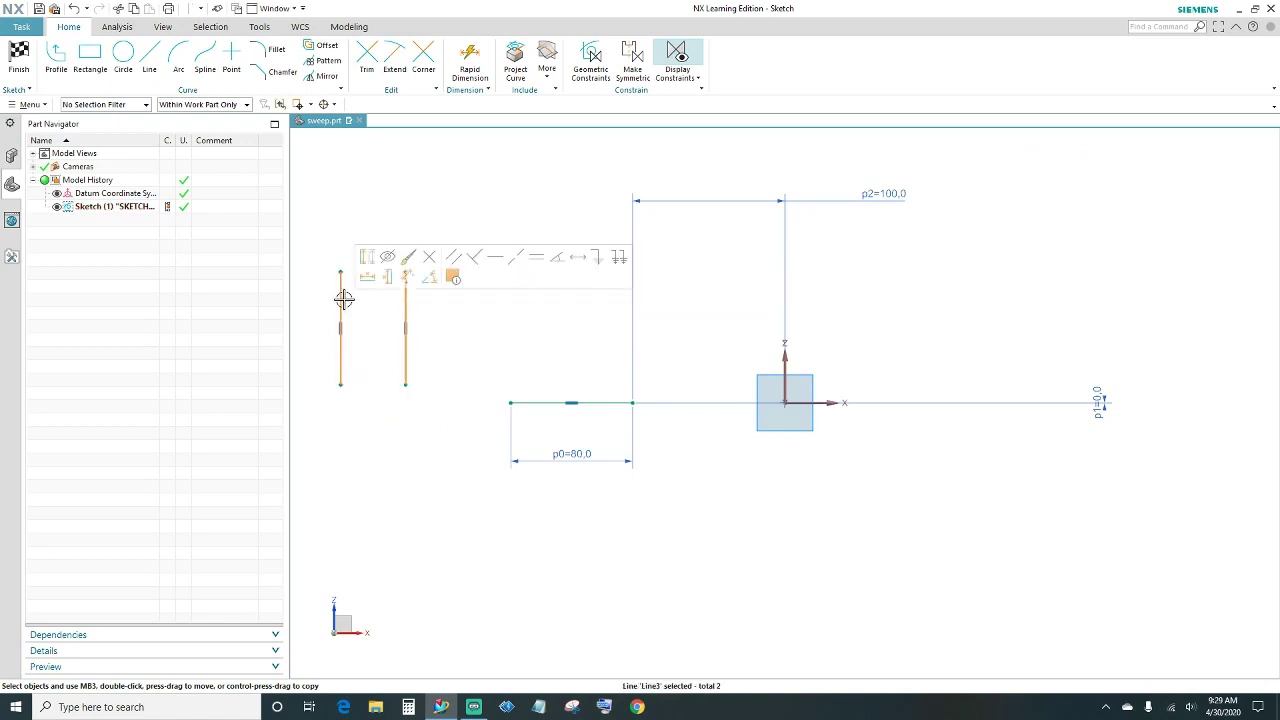
click(536, 260)
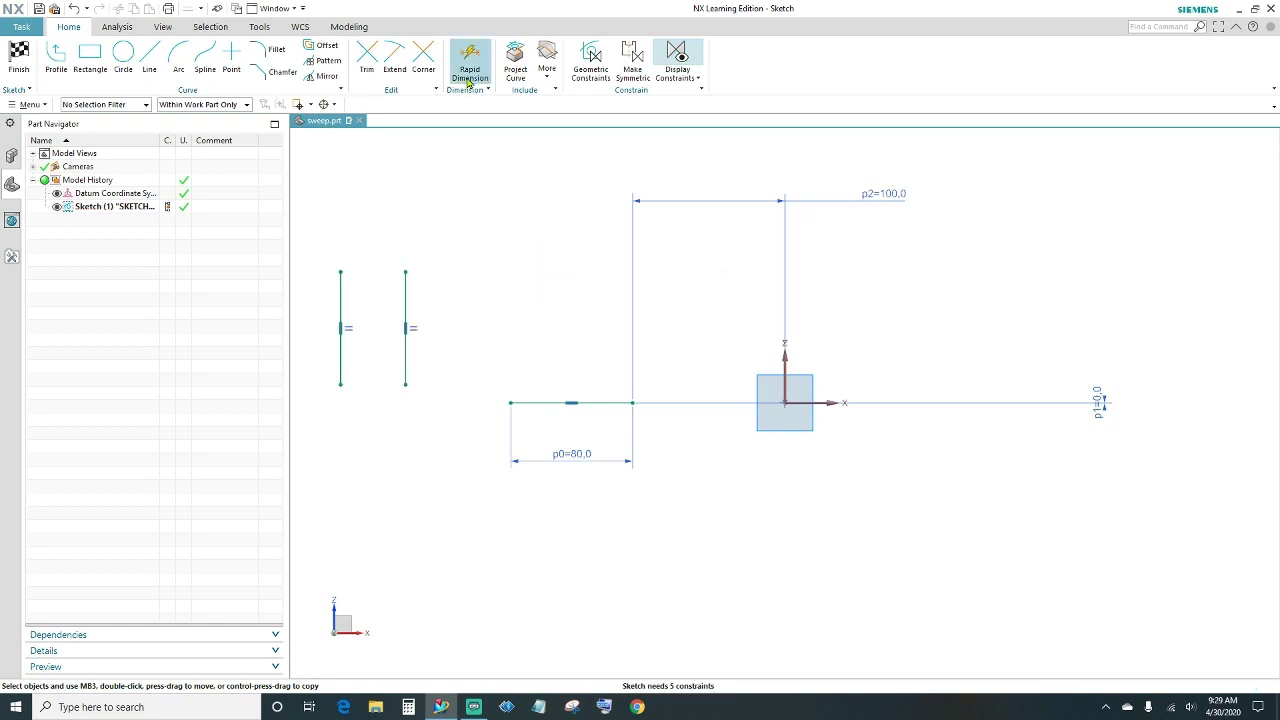
Make the lower ends of the two upright lines coincident with the two endpoints of the horizontal 80 mm line.
click(339, 384)
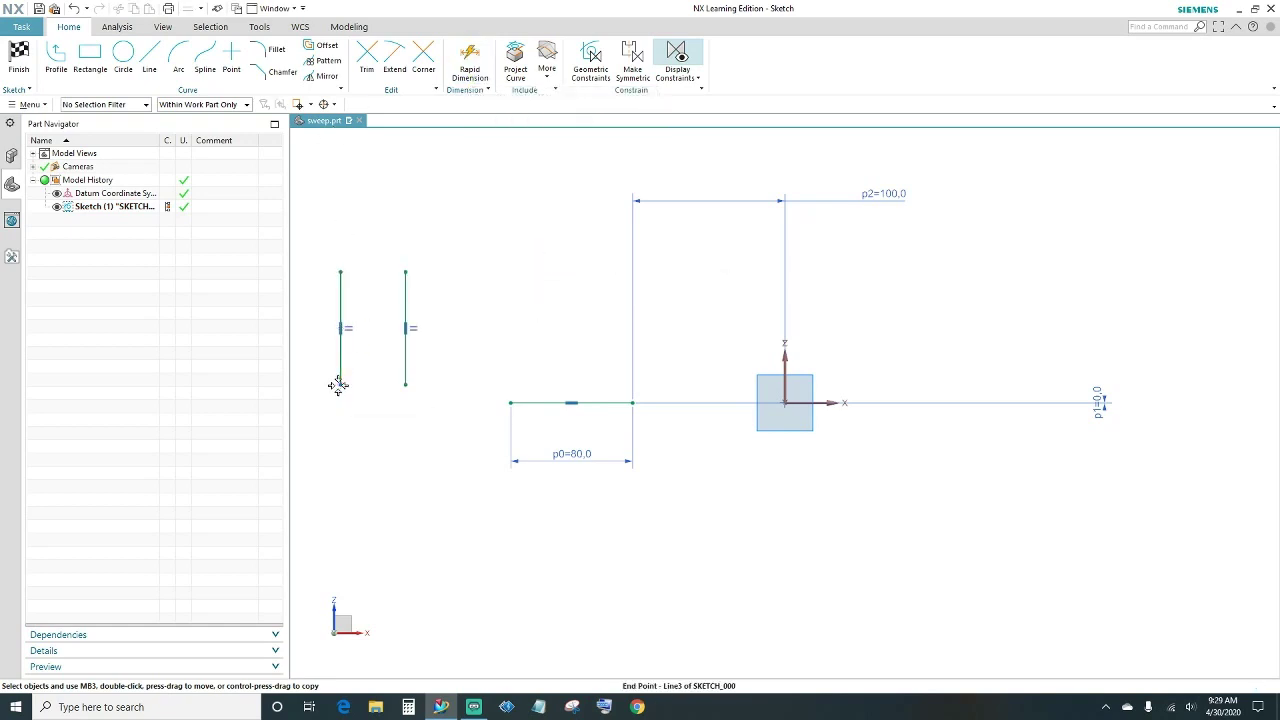
click(512, 402)
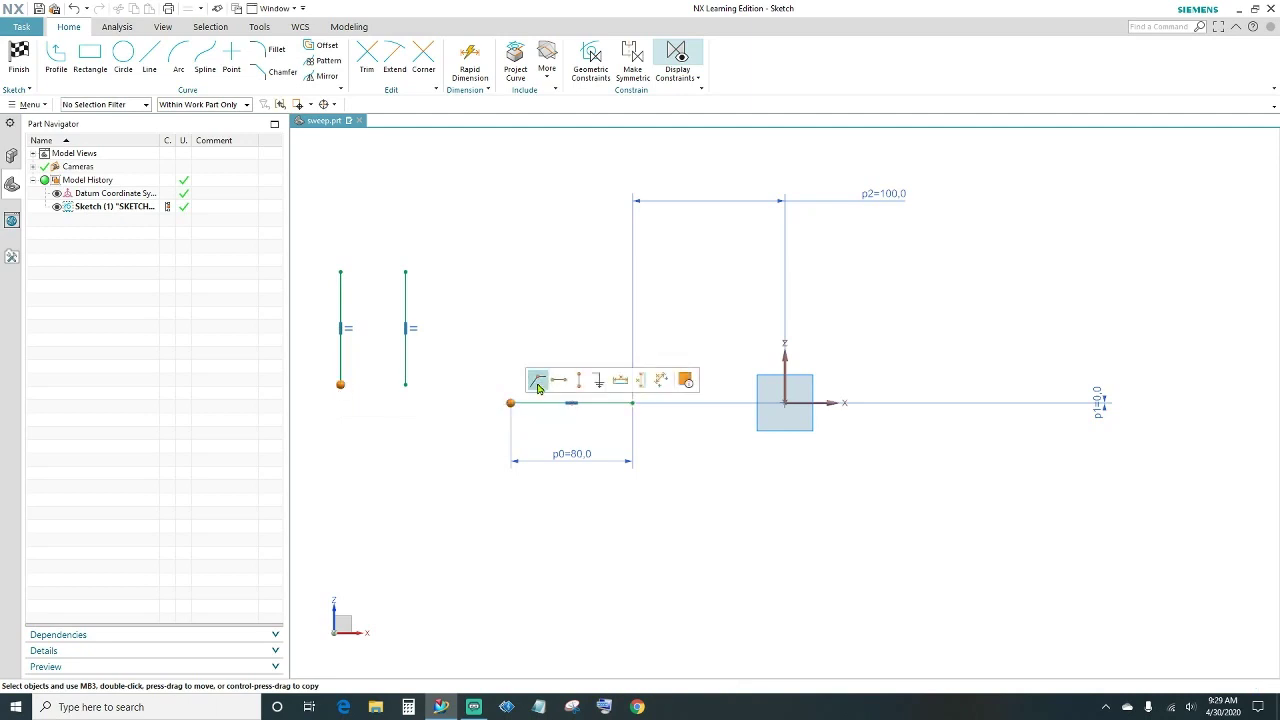
click(537, 380)
click(406, 384)
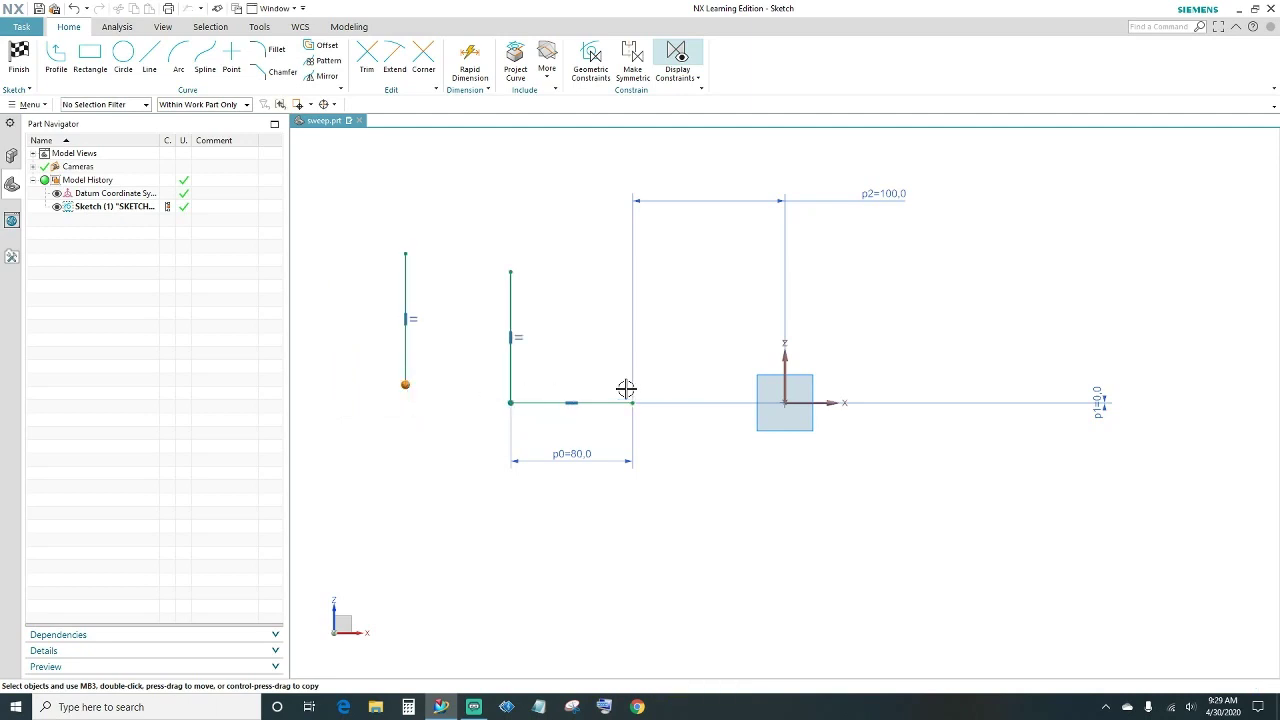
click(632, 402)
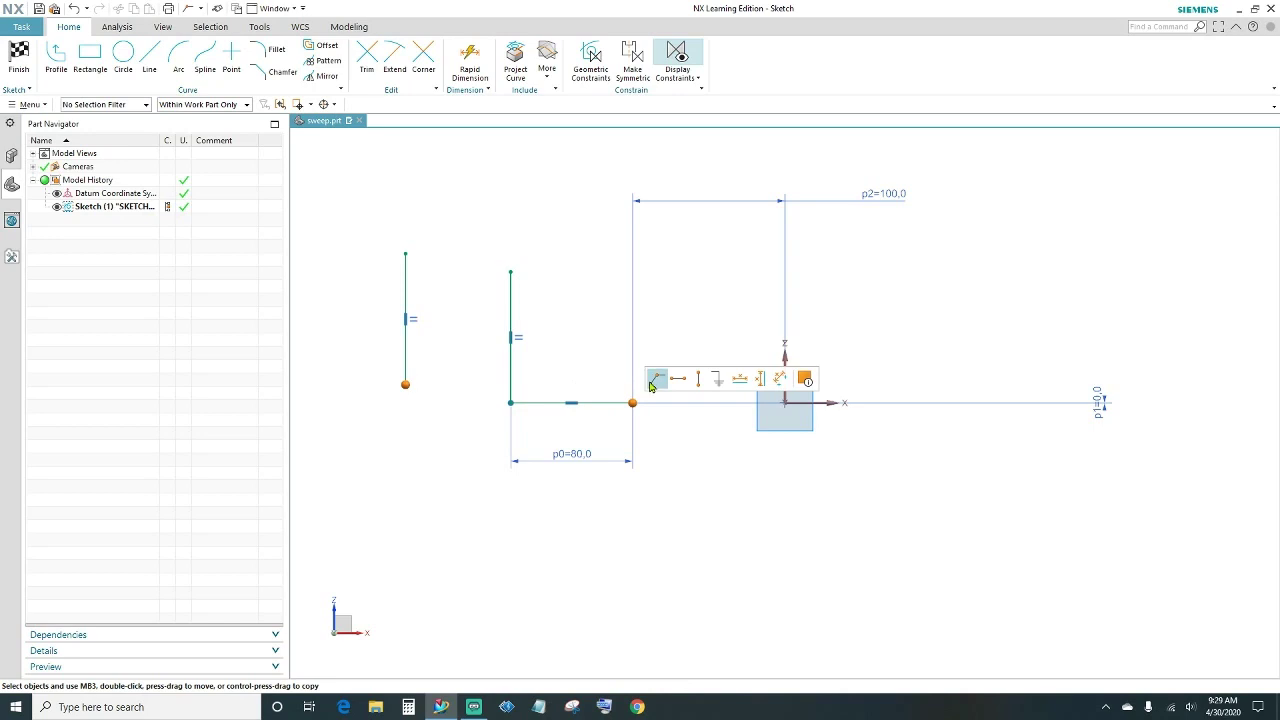
click(655, 380)
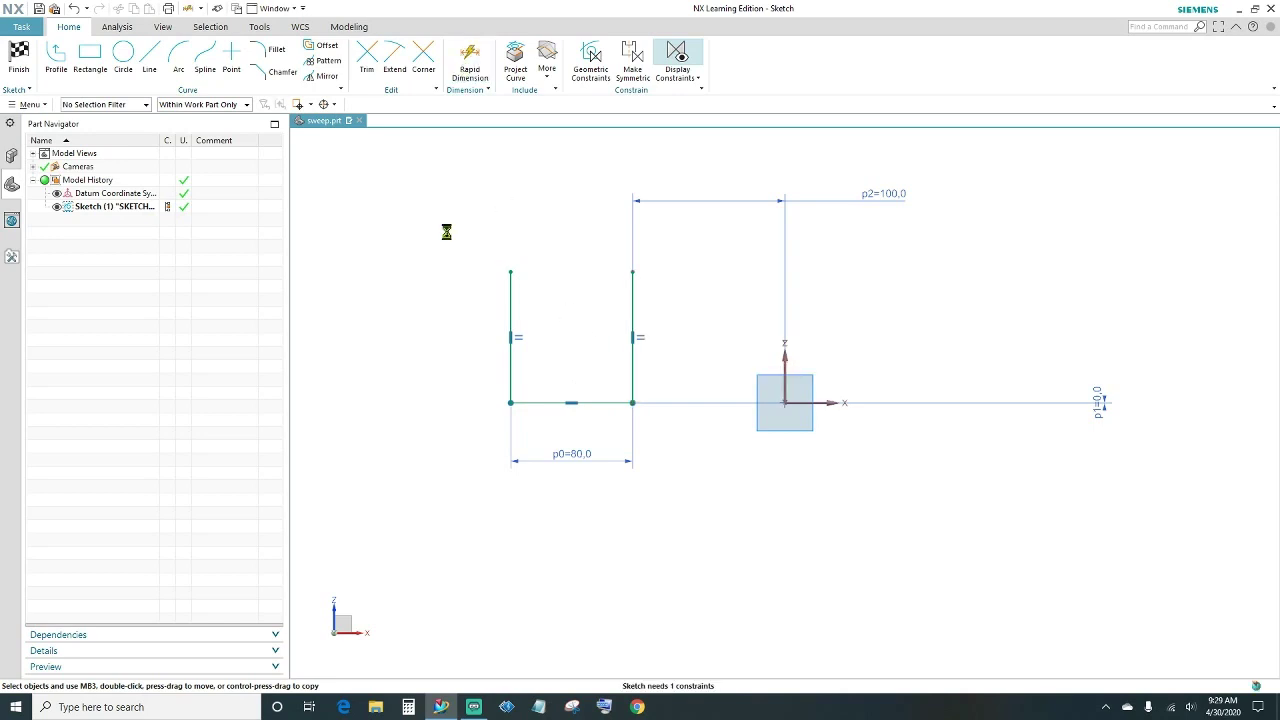
Dimension the length of the outer upright line as 65 mm.
key(d)
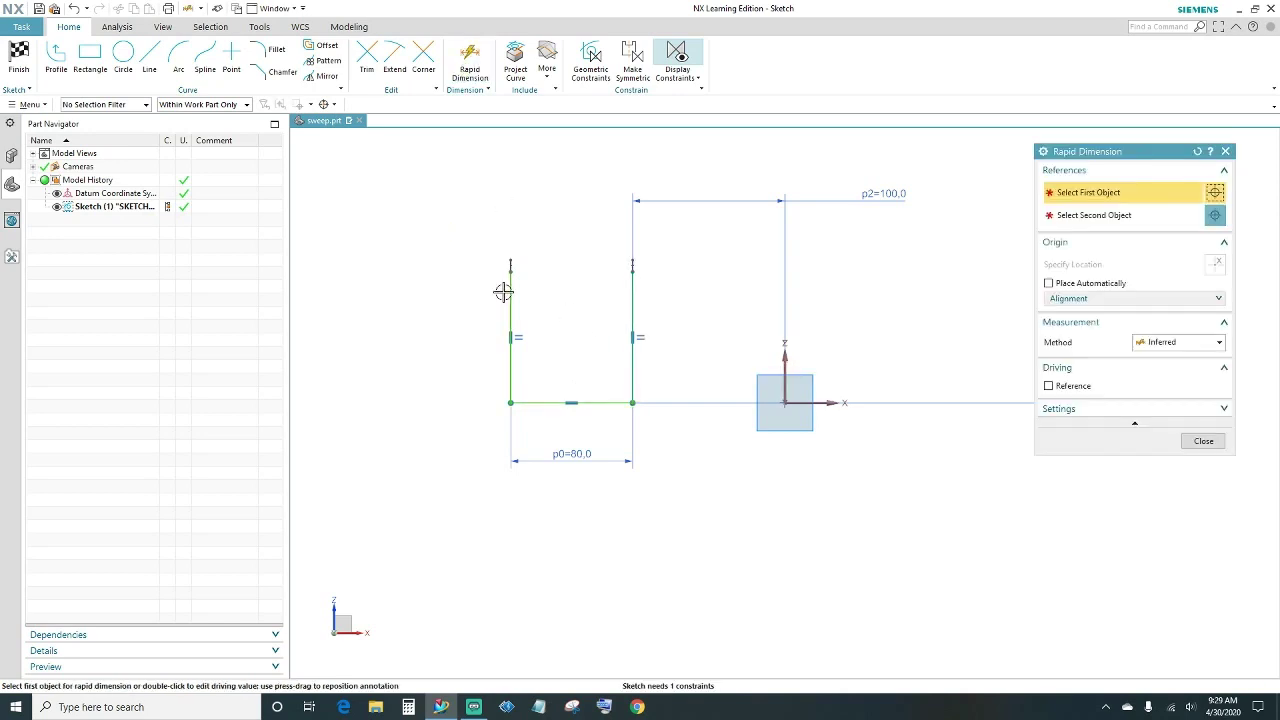
click(506, 292)
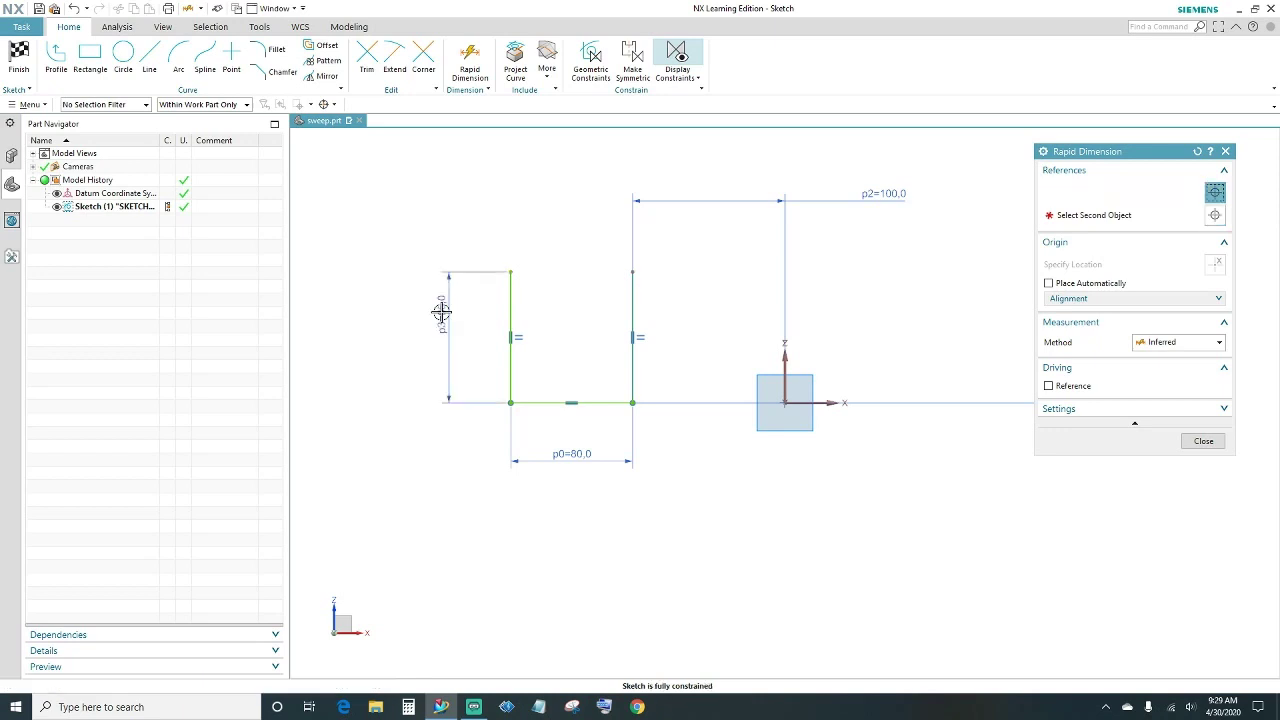
click(441, 312)
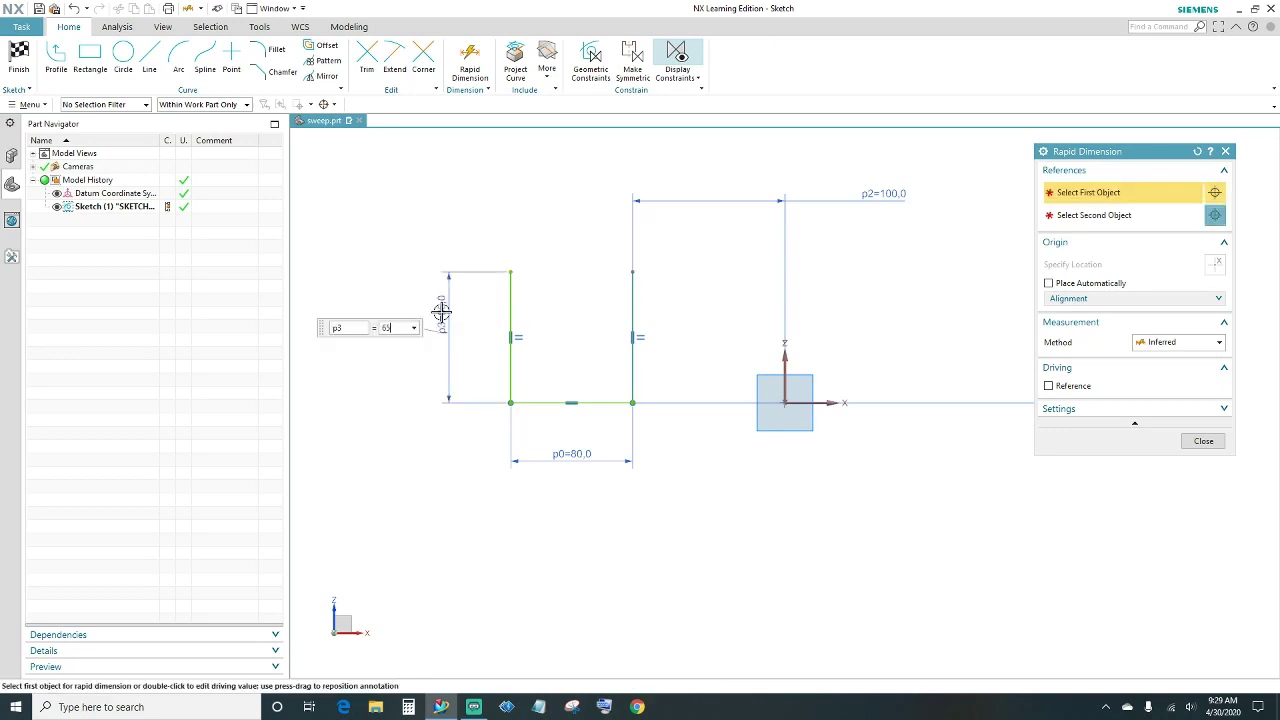
key(Return)
click(1201, 442)
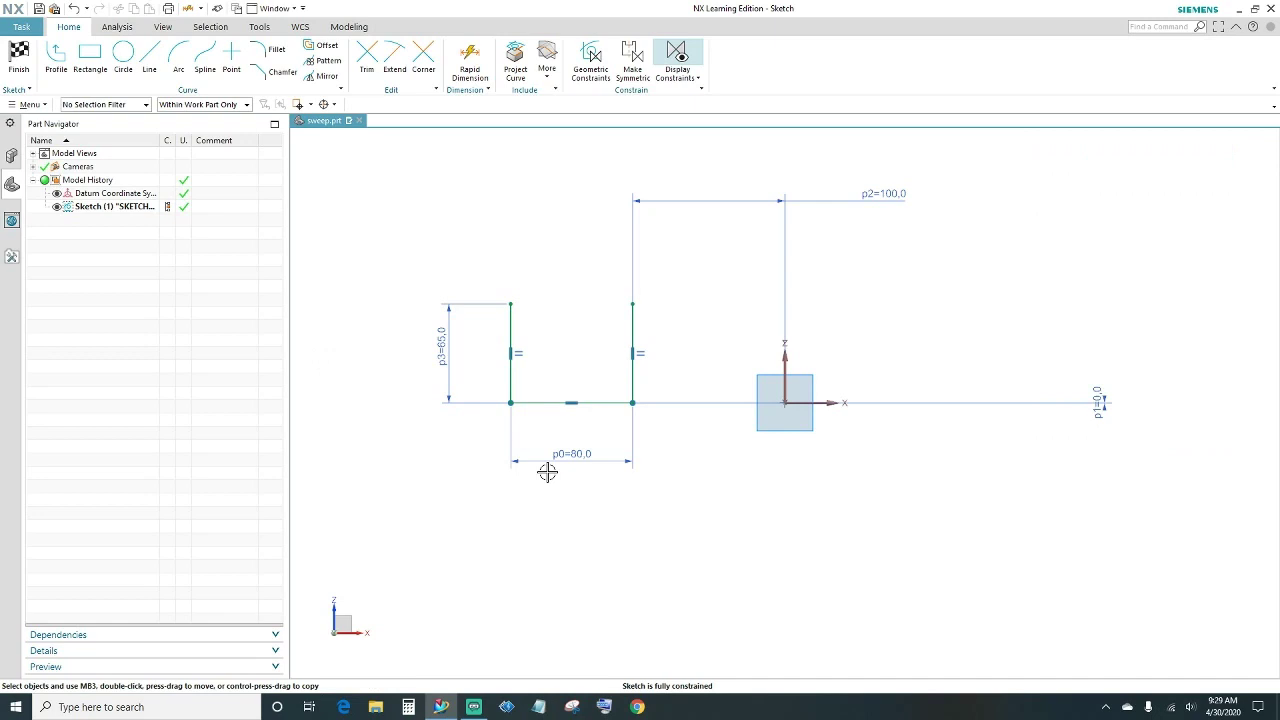
Draw two short horizontal lines, the outer one about 21 mm long, just above the upper ends of the upright lines.
click(149, 56)
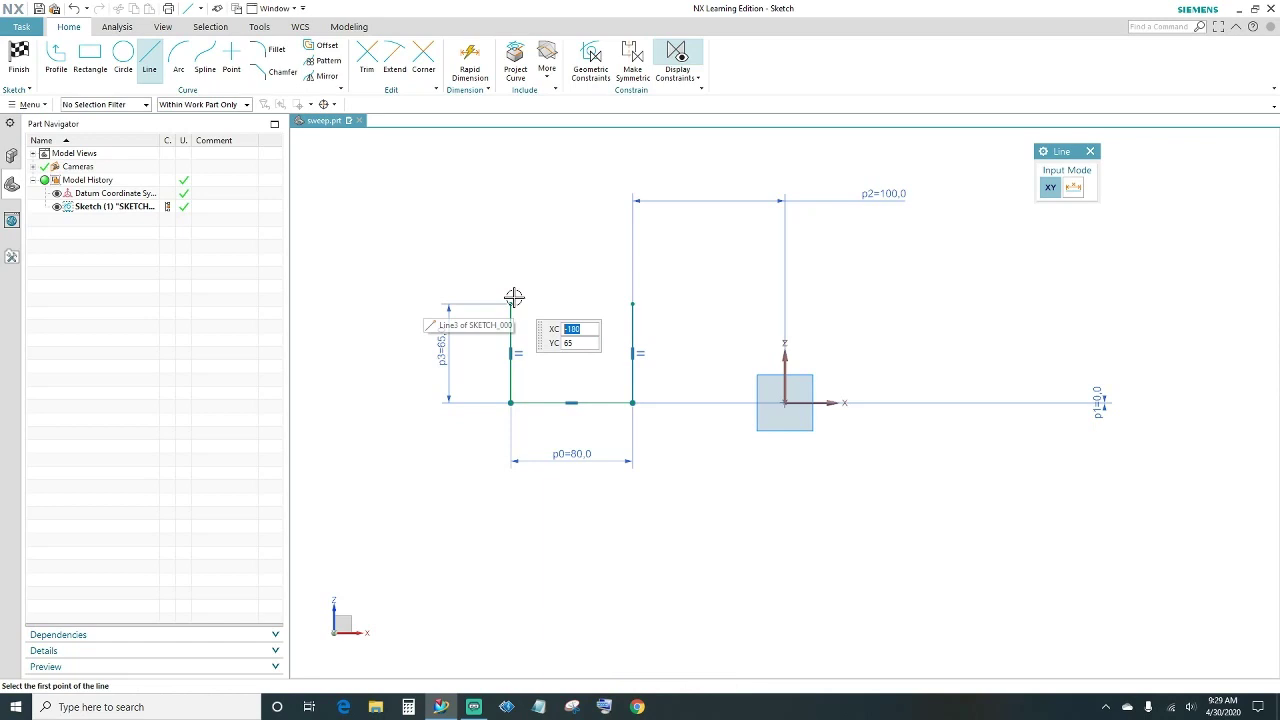
click(501, 276)
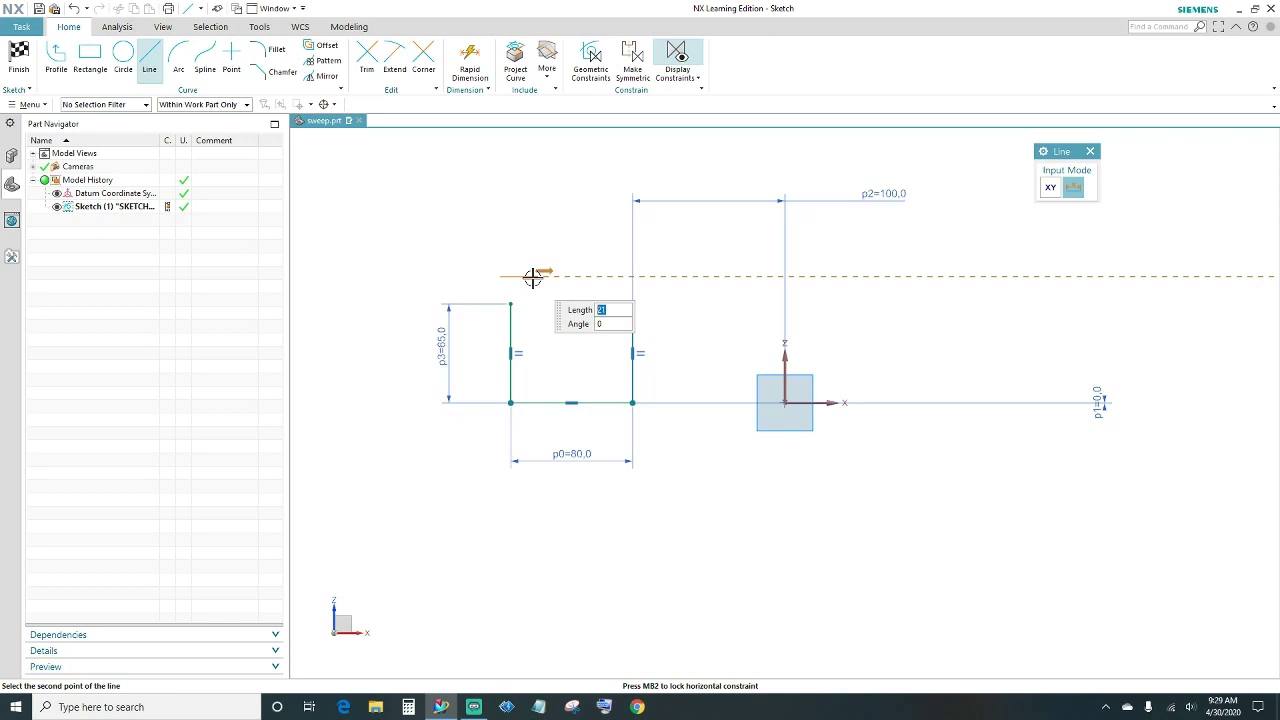
click(533, 277)
key(Escape)
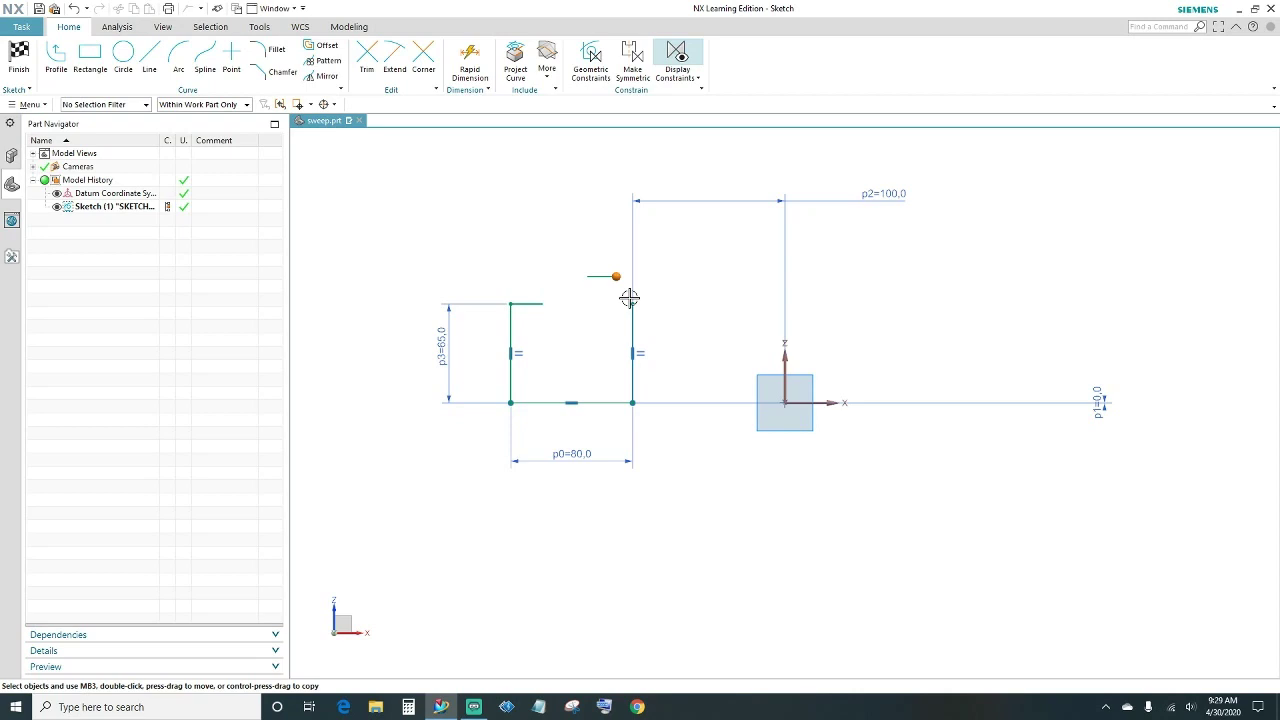
Join the short lines' outer ends to the upper ends of the uprights and constrain both short lines to be horizontal.
scroll(629, 298, up, 2)
click(629, 298)
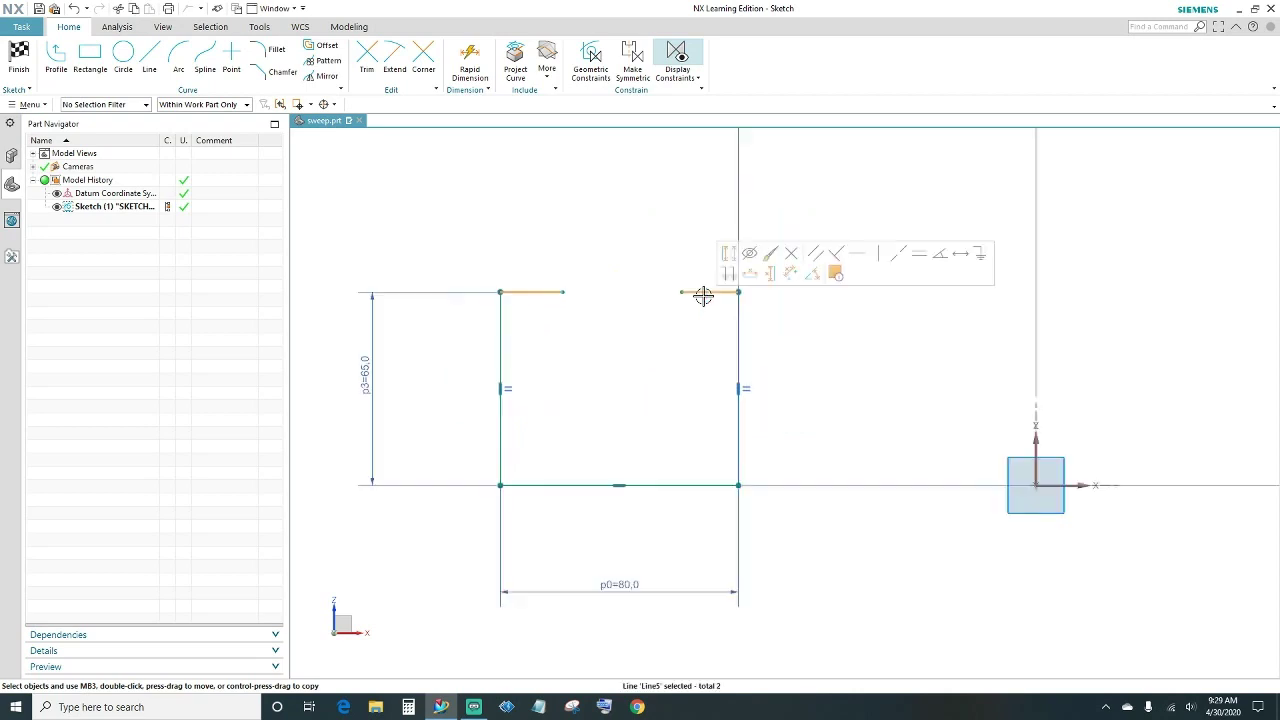
click(860, 255)
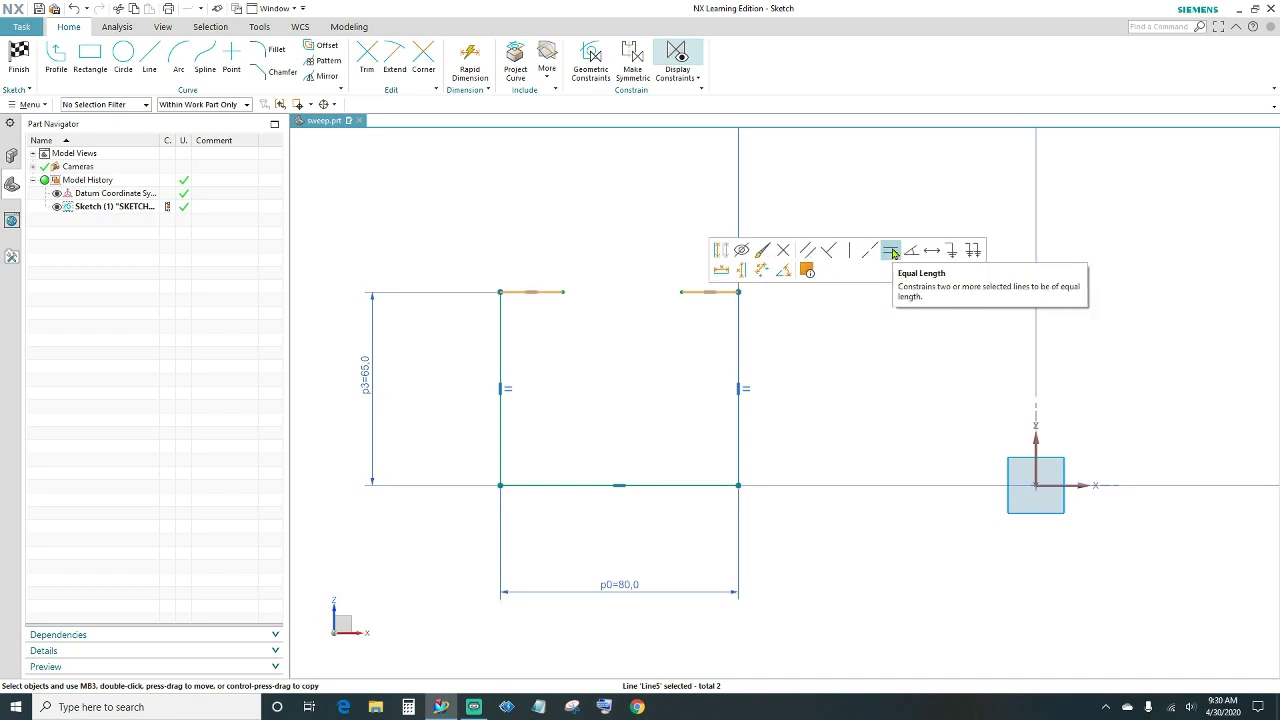
Constrain the two short horizontal lines to equal length and dimension the one on the outer upright as 22.5 mm.
click(890, 251)
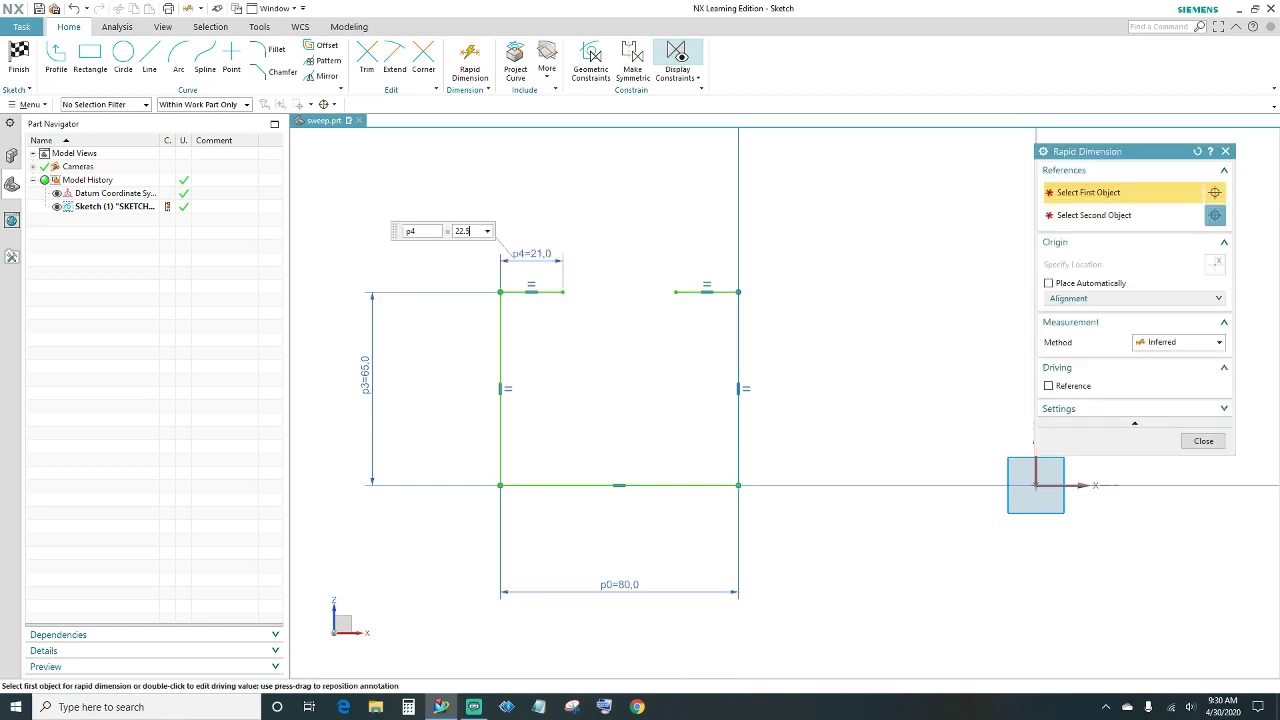
key(Return)
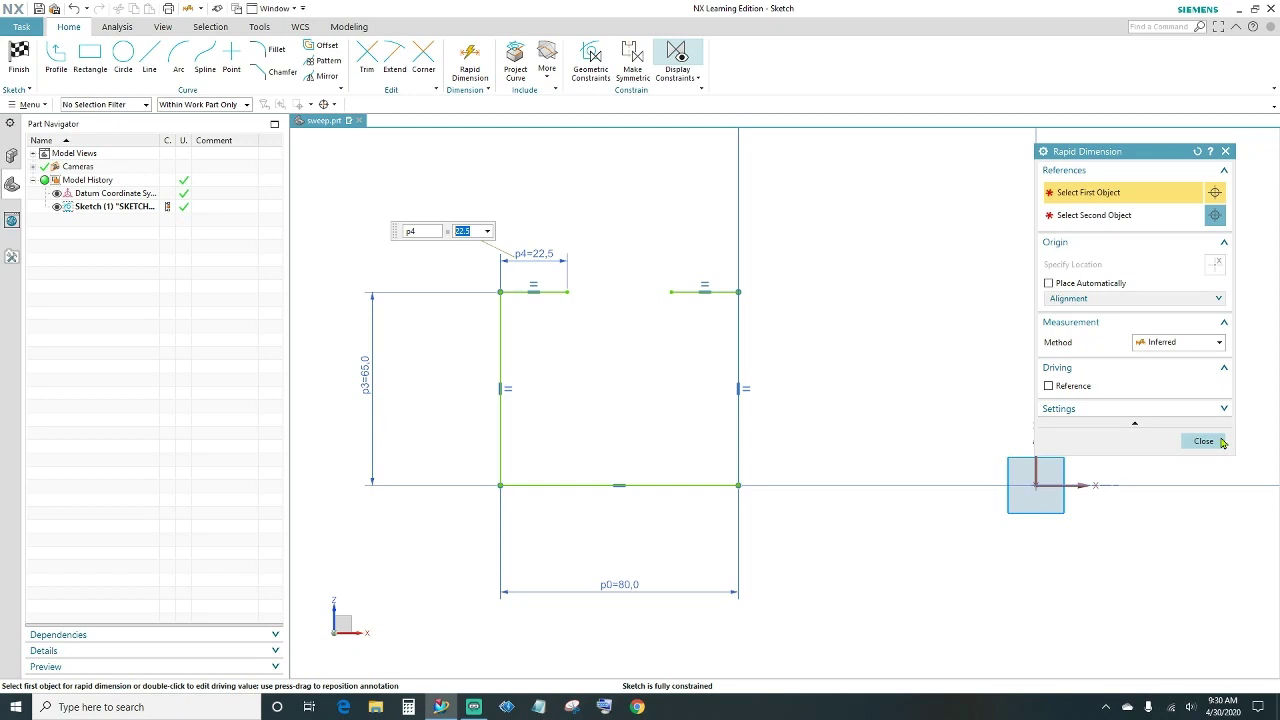
click(1203, 441)
Draw two upright lines about 18 mm long just below the free ends of the two short horizontal lines.
key(l)
click(566, 312)
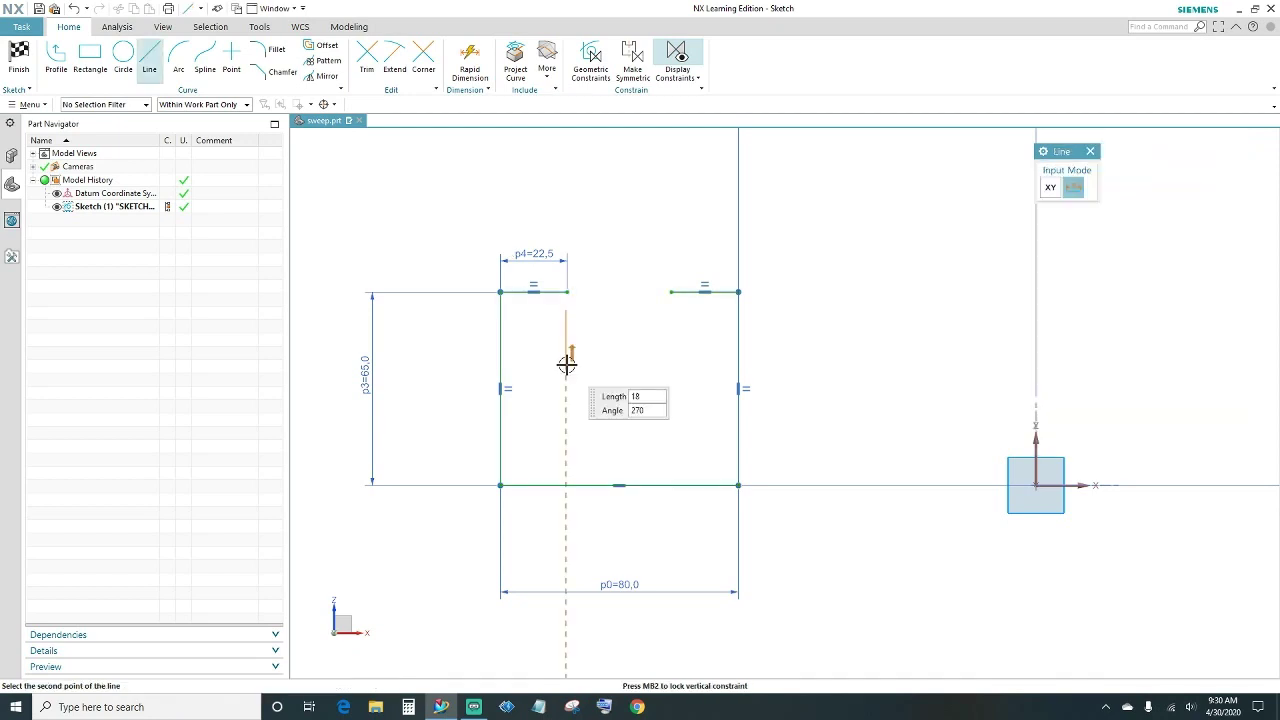
click(566, 364)
click(673, 311)
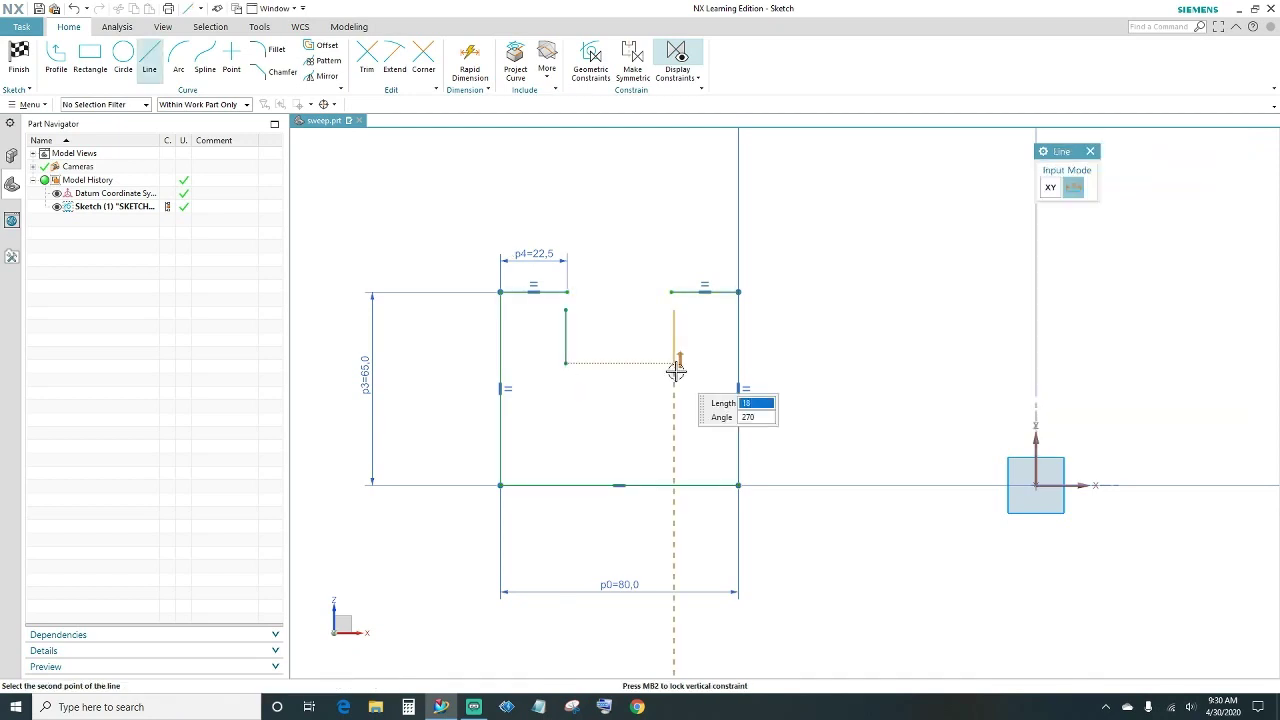
click(675, 365)
key(Escape)
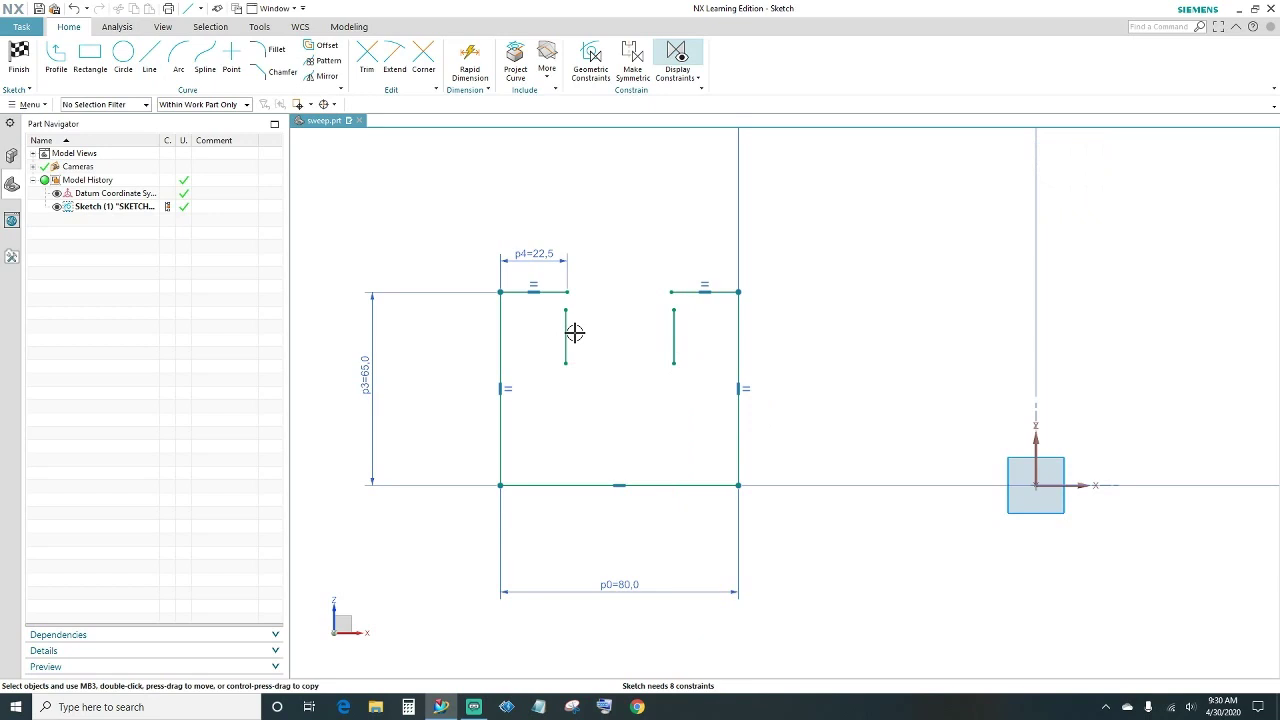
Constrain the two new inner upright lines to be vertical and equal in length.
click(567, 332)
click(673, 332)
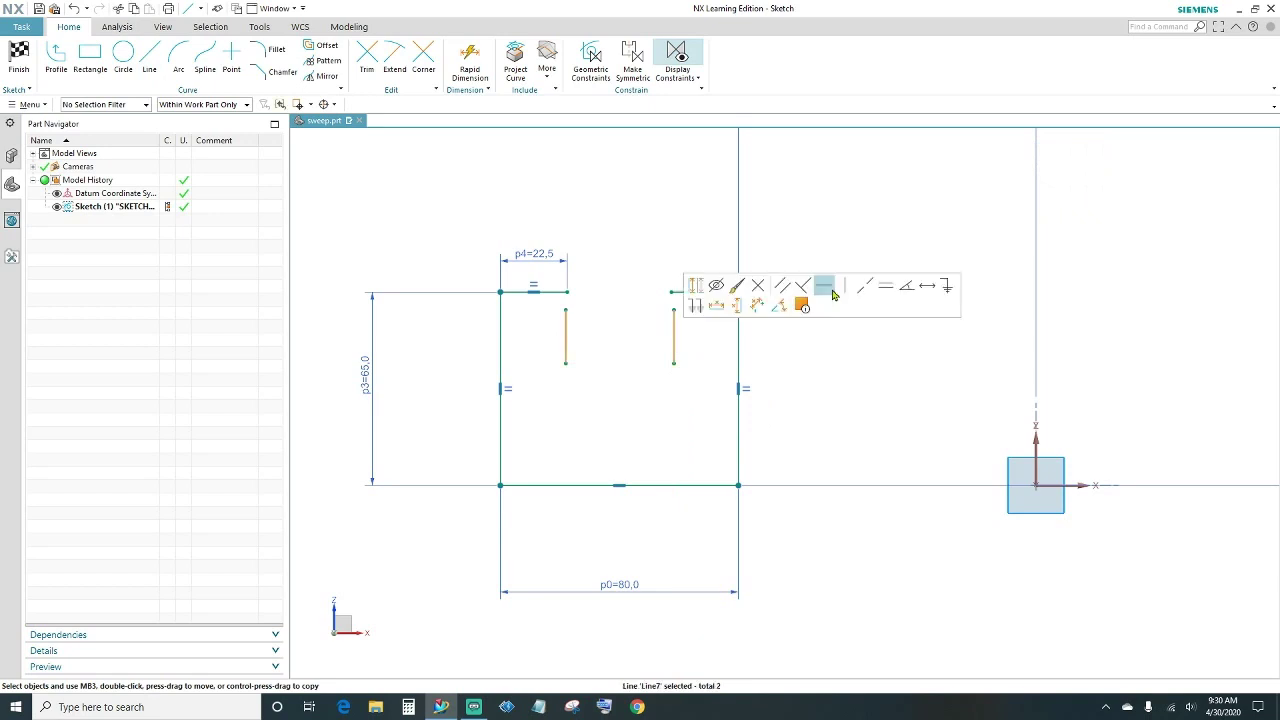
click(826, 287)
click(566, 330)
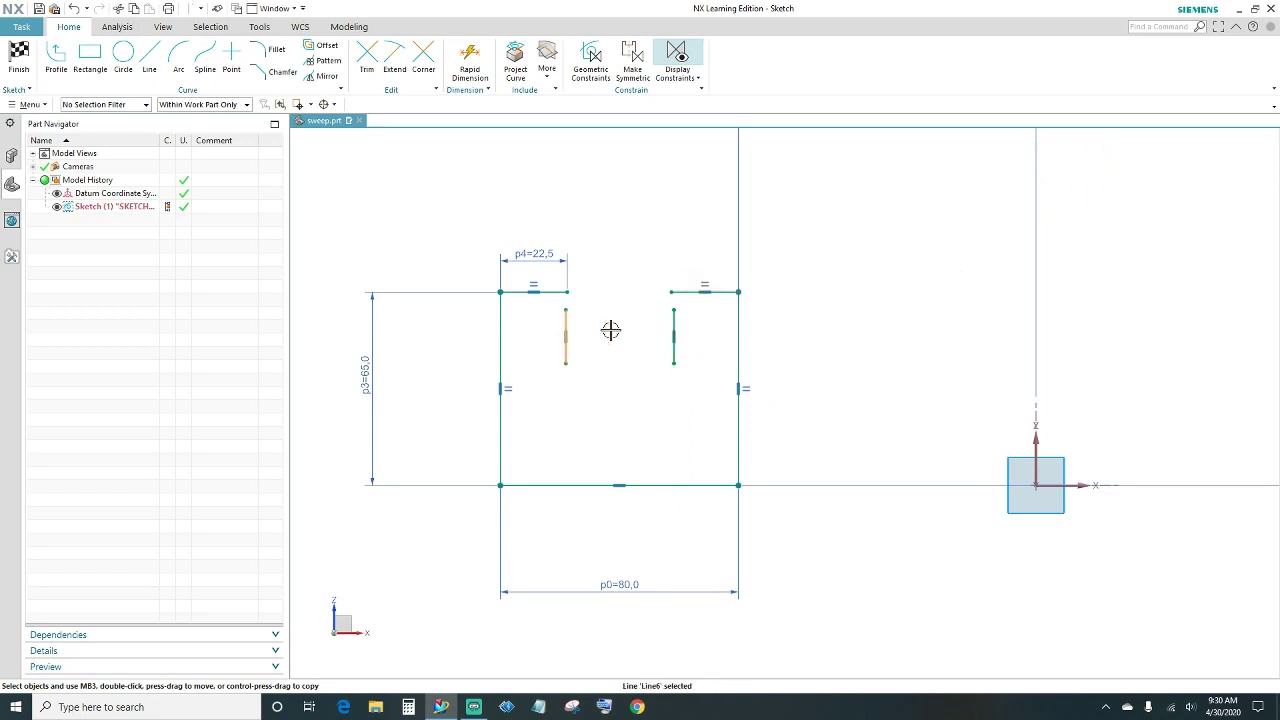
click(673, 334)
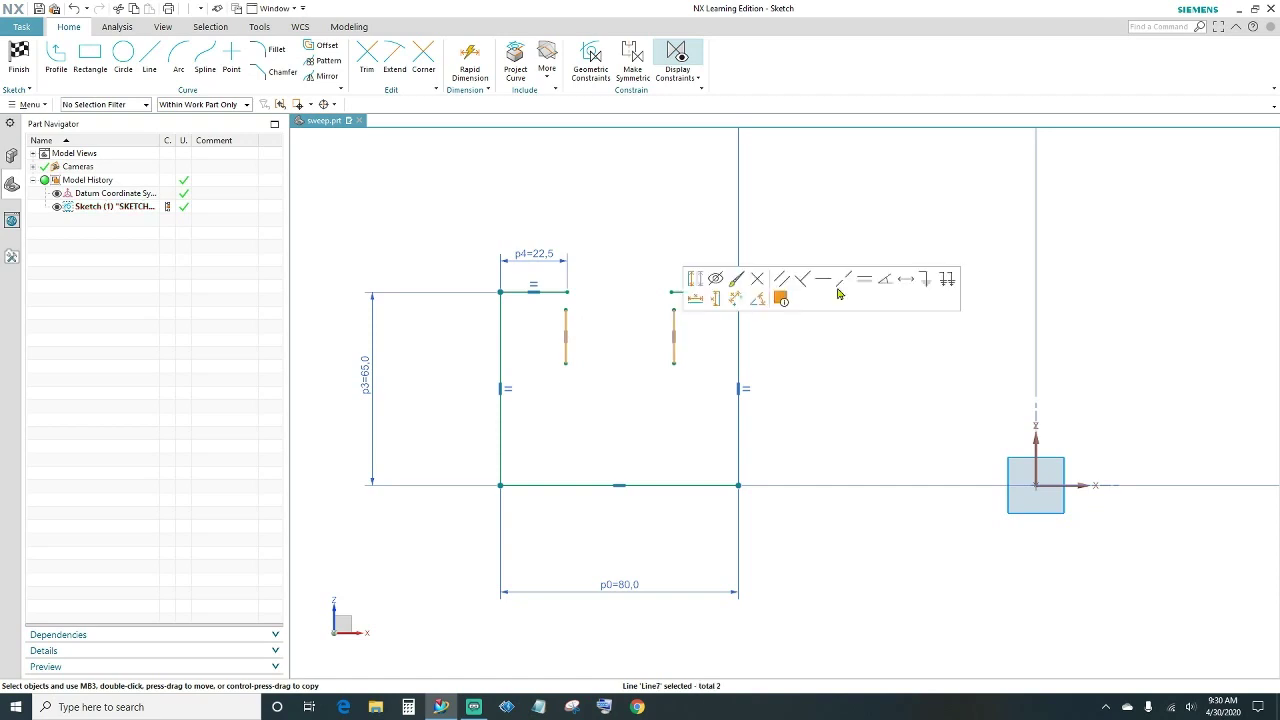
click(866, 281)
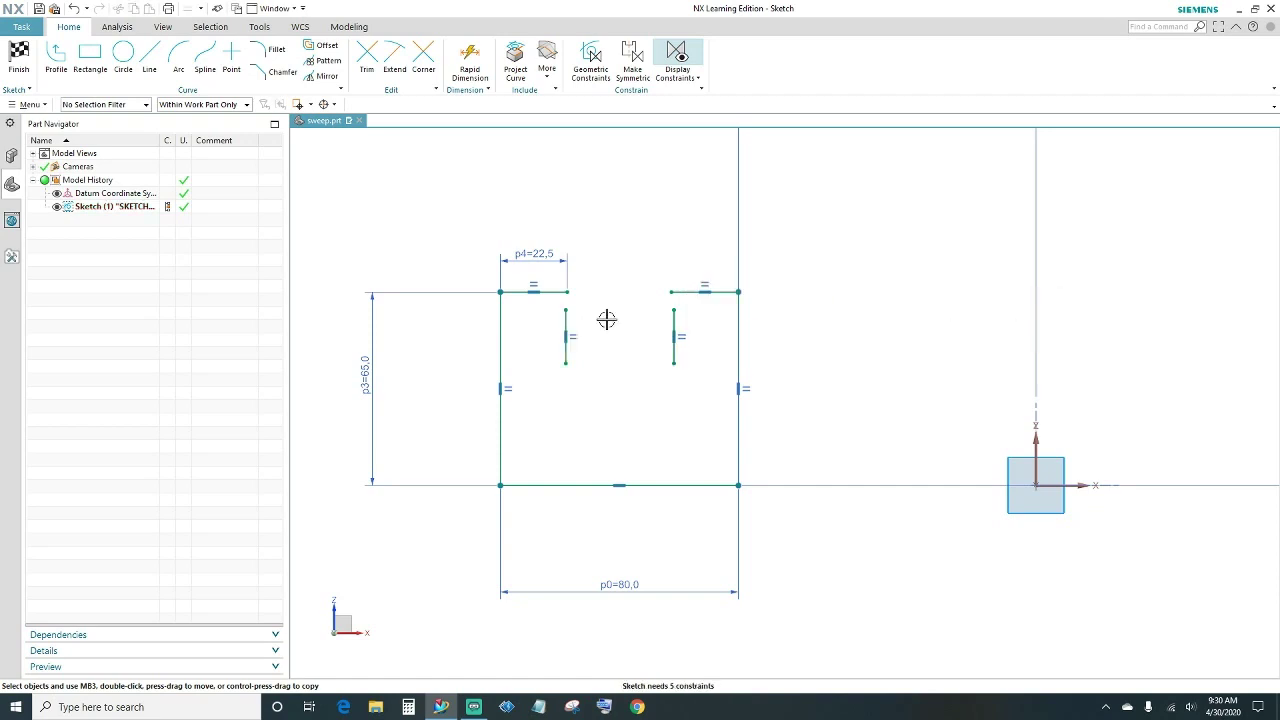
Attach the upper ends of the two inner upright lines to the free ends of the short horizontal lines.
drag(566, 312, 567, 292)
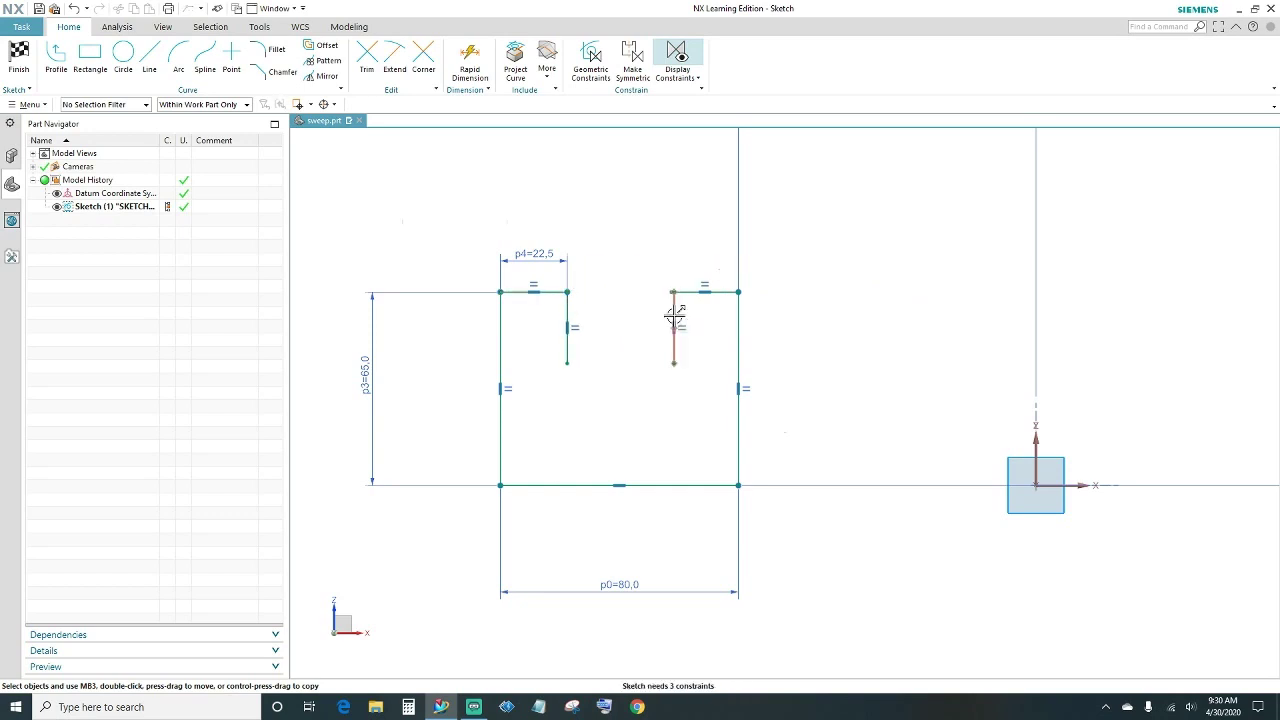
scroll(672, 295, up, 3)
scroll(675, 272, up, 5)
scroll(680, 270, up, 1)
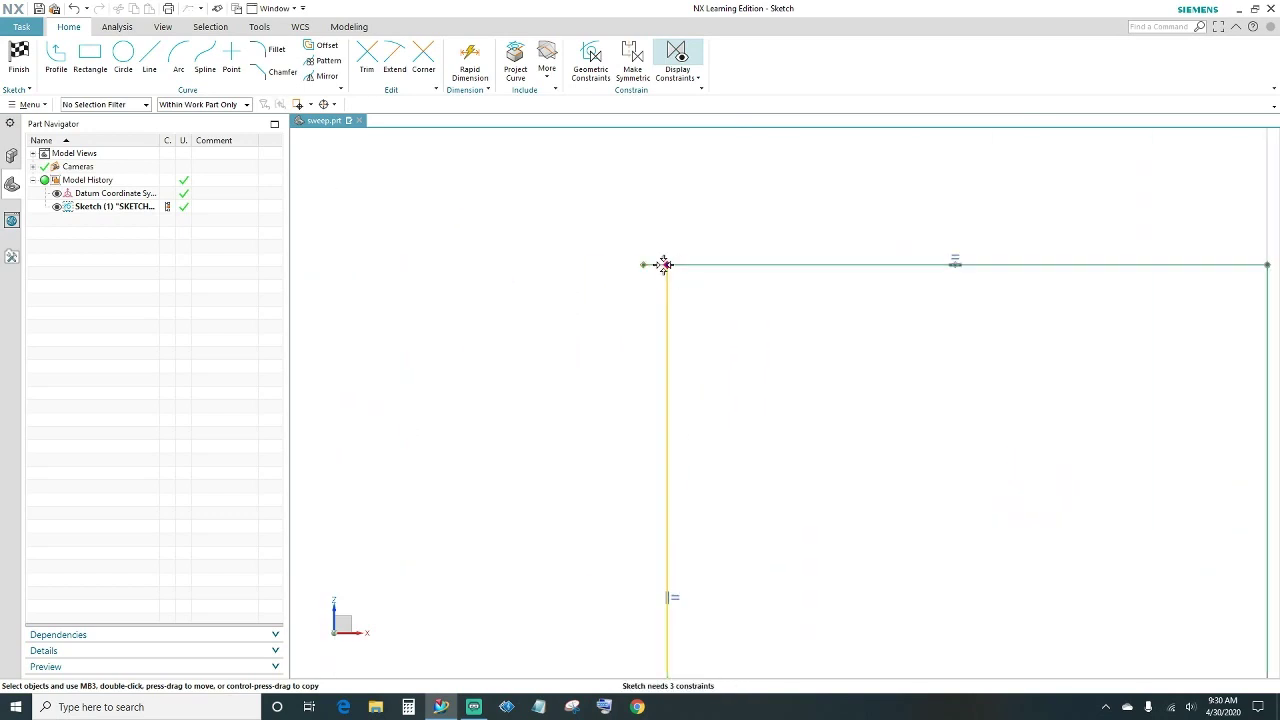
click(646, 264)
drag(646, 264, 643, 264)
scroll(546, 426, down, 5)
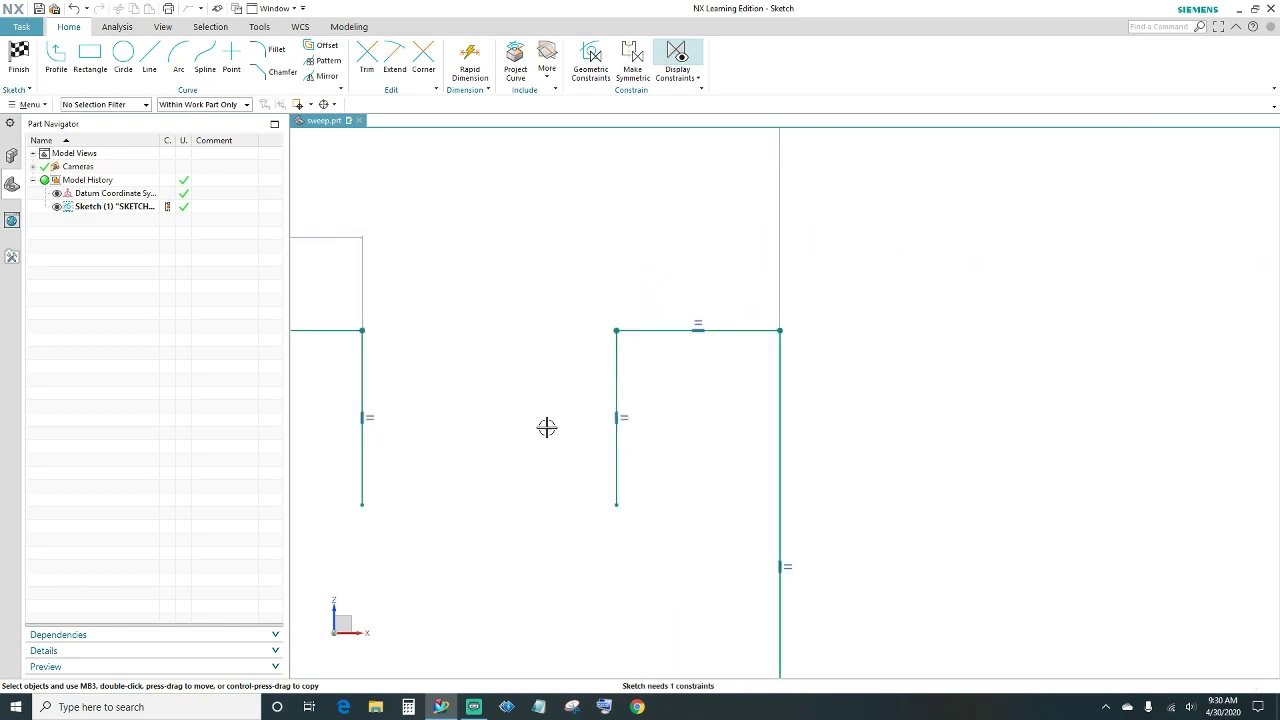
Dimension the length of the inner upright line below the 22.5 mm line as 32 mm.
shift+middle_drag(514, 437, 643, 366)
click(470, 68)
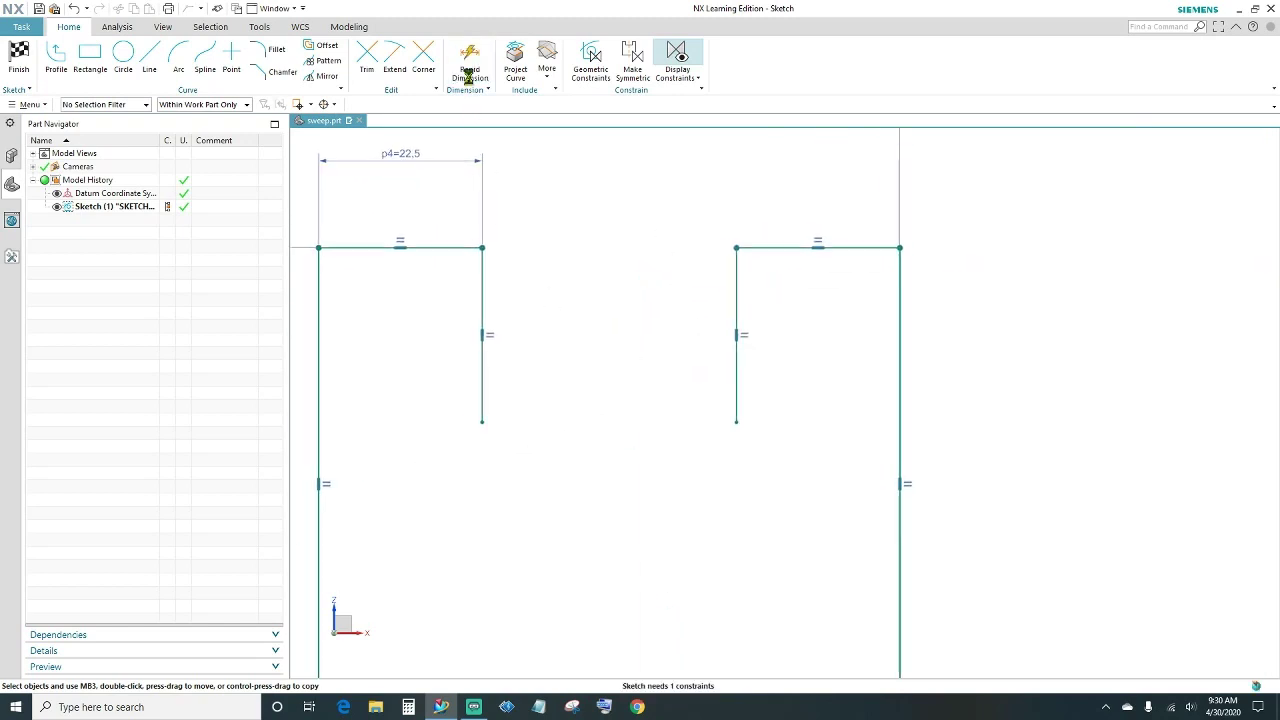
click(478, 290)
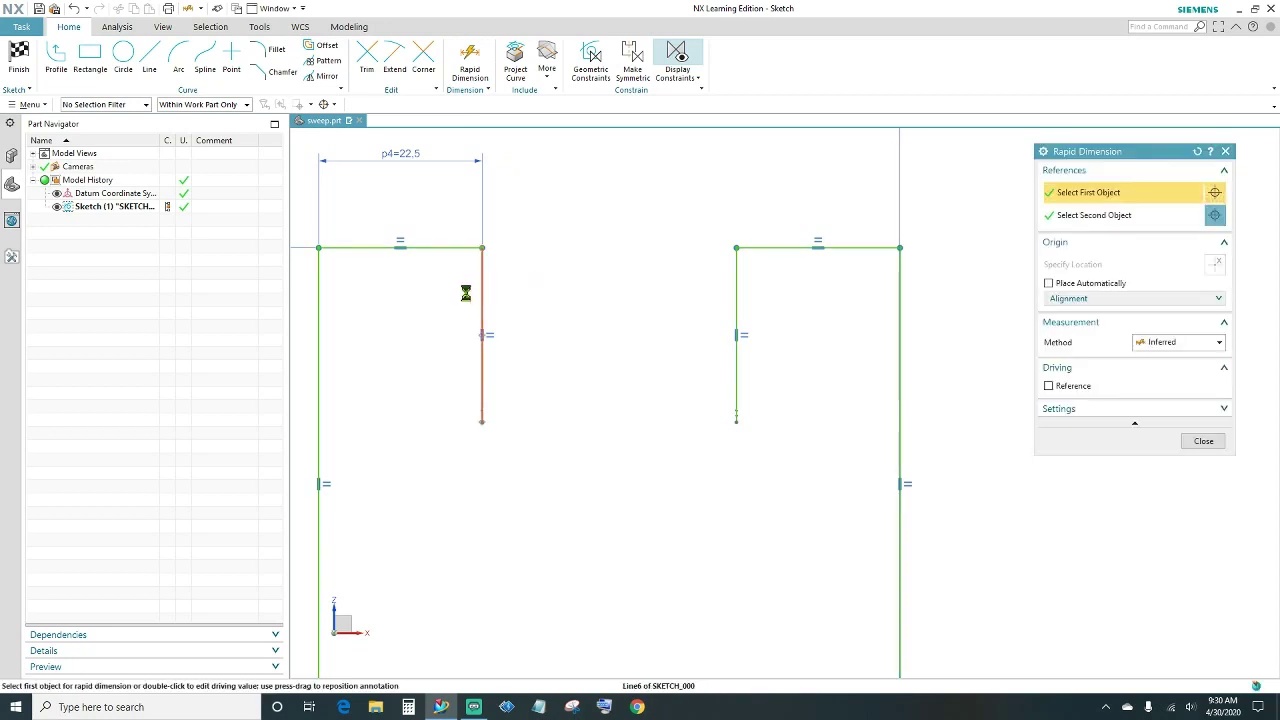
click(494, 366)
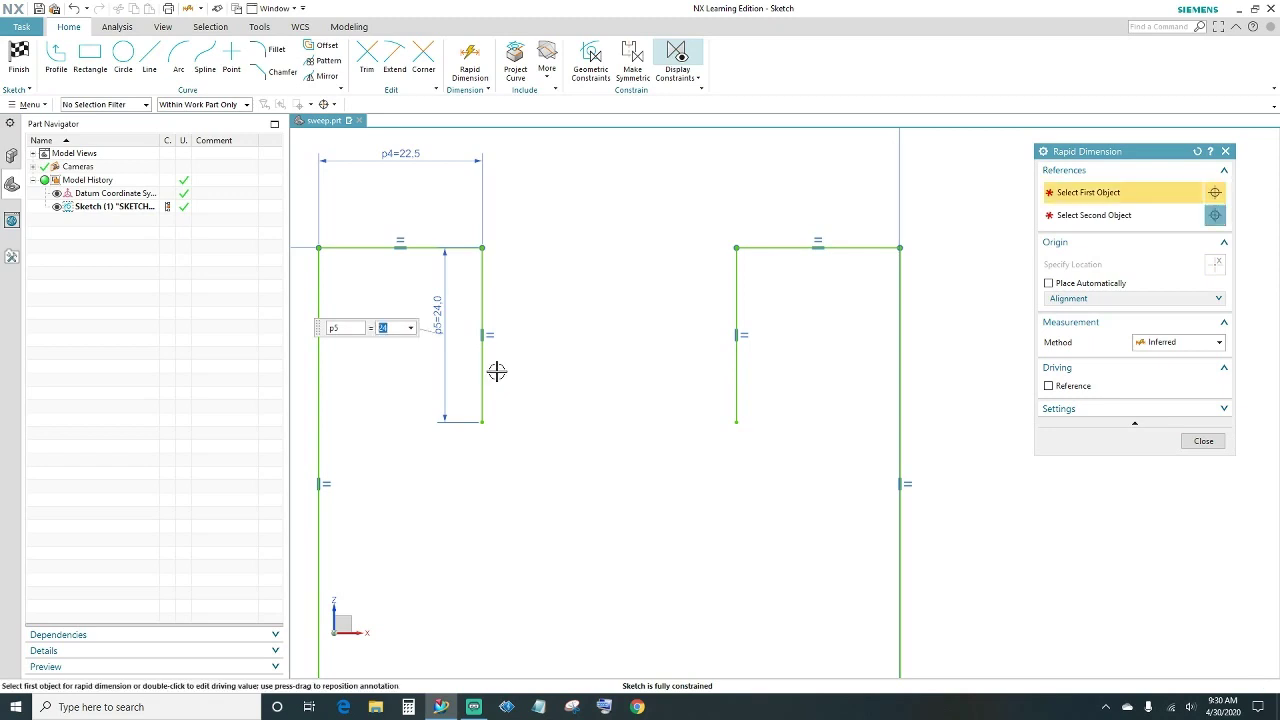
text(32)
key(Return)
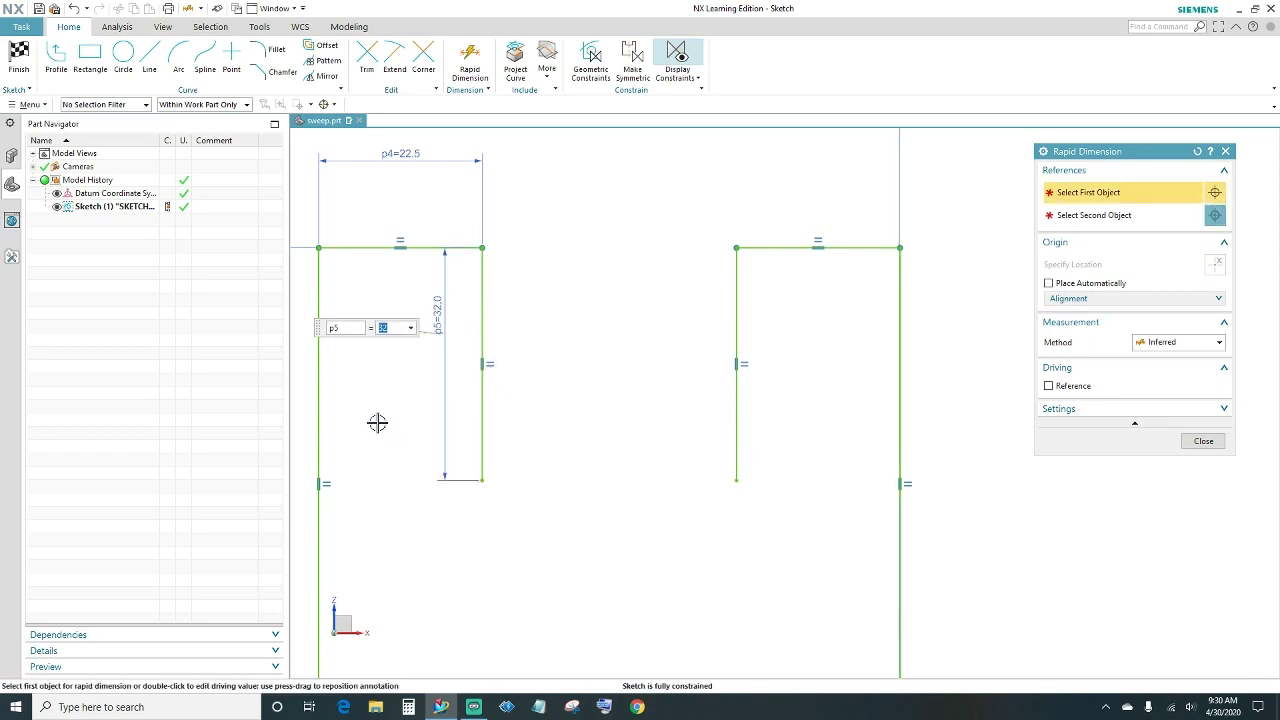
click(1208, 441)
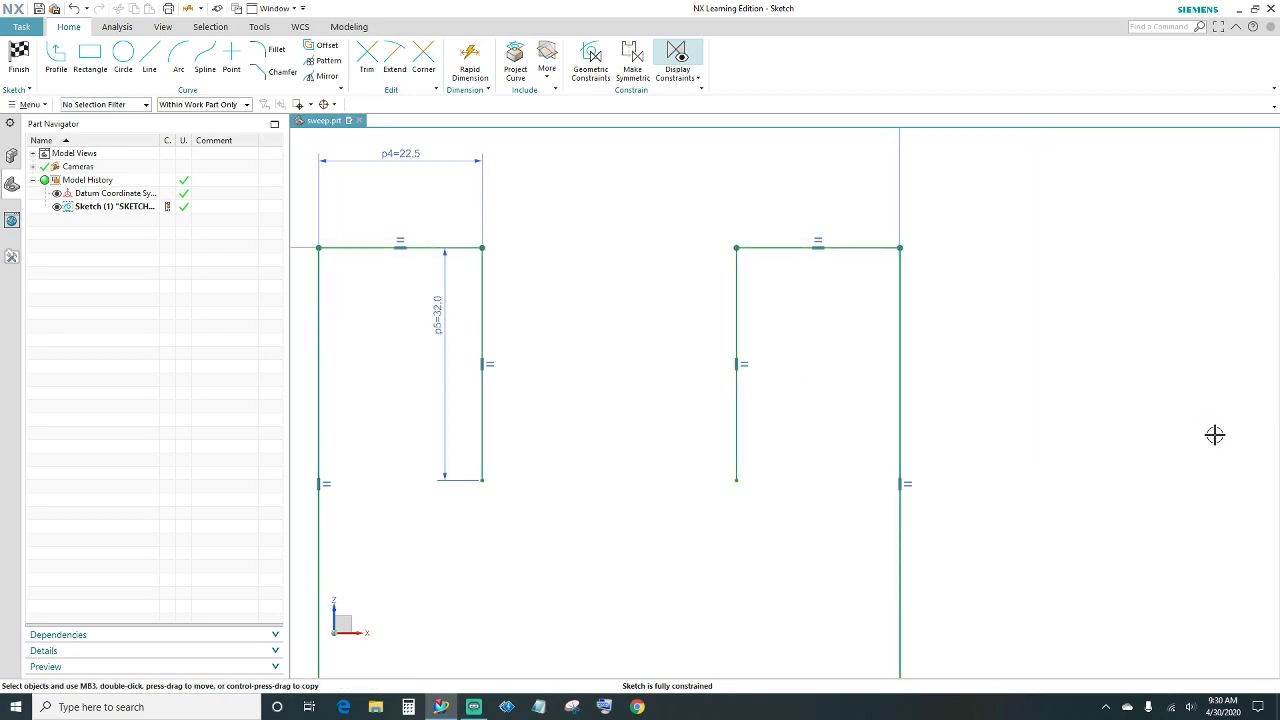
Draw a short horizontal line between the two inner upright lines, slightly below their lower ends.
click(149, 60)
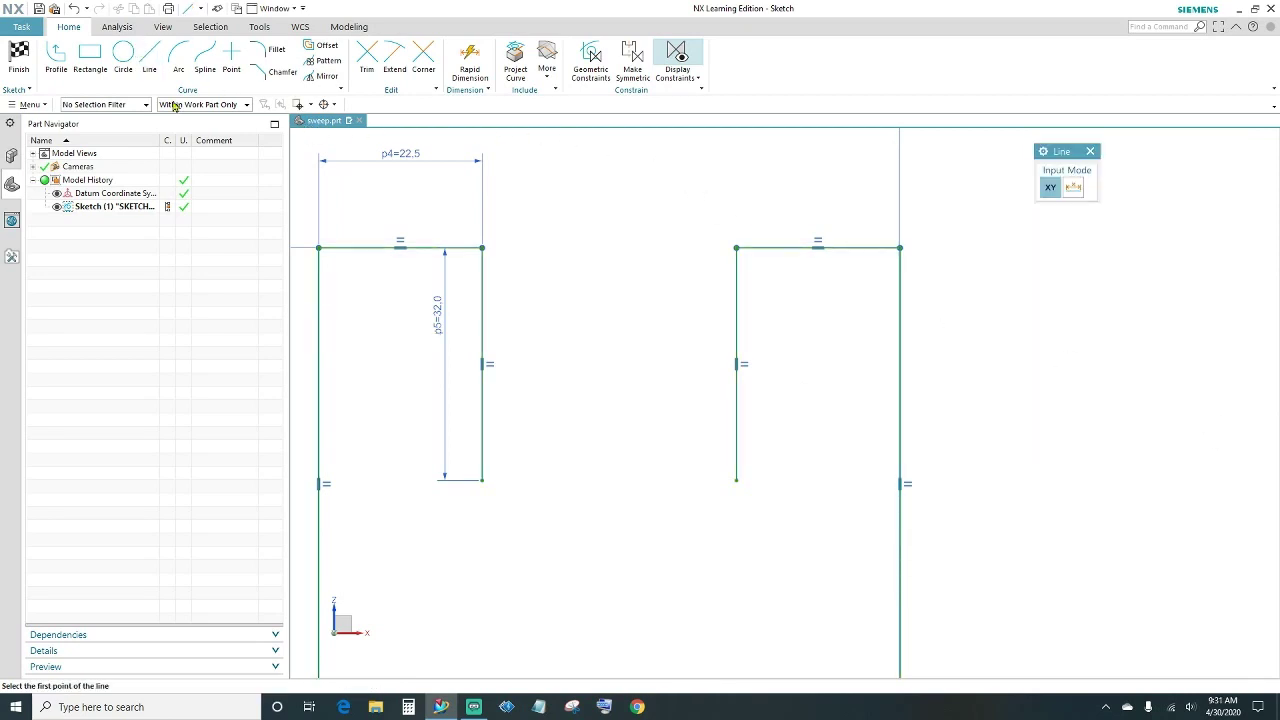
click(497, 516)
click(617, 516)
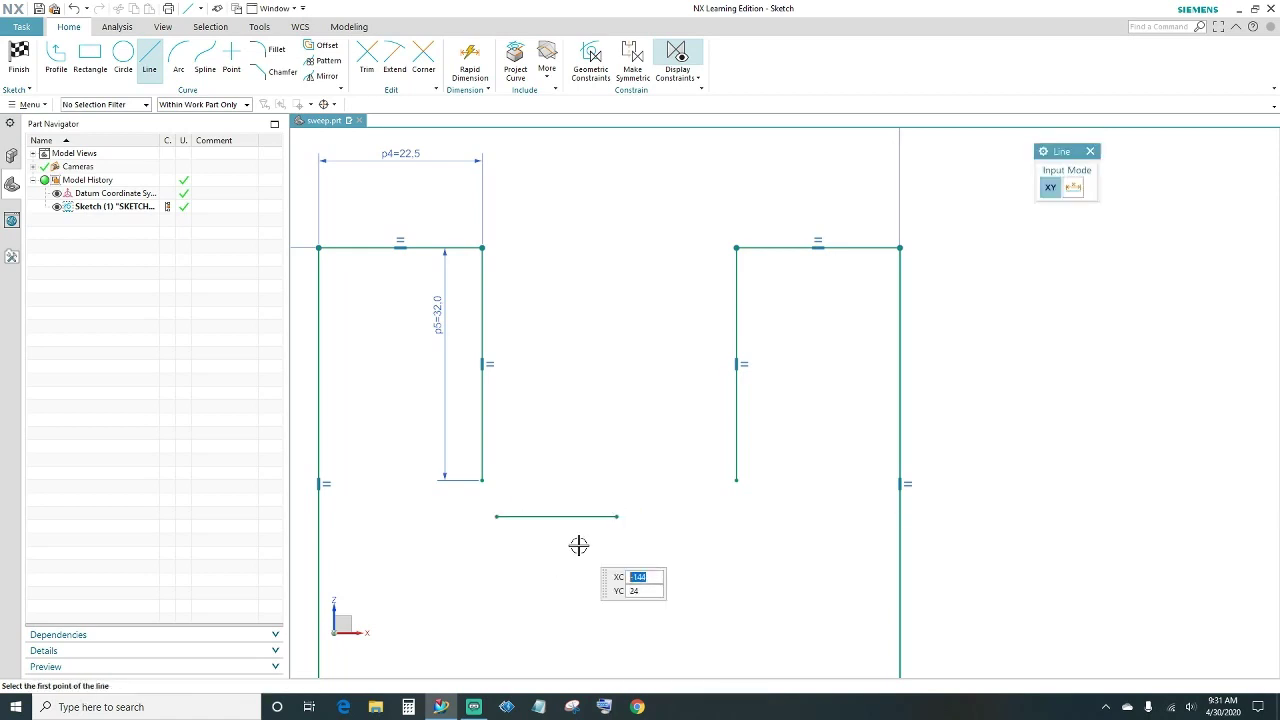
key(Escape)
Make the new horizontal line's left endpoint coincident with the lower end of the 32 mm inner upright line.
click(497, 516)
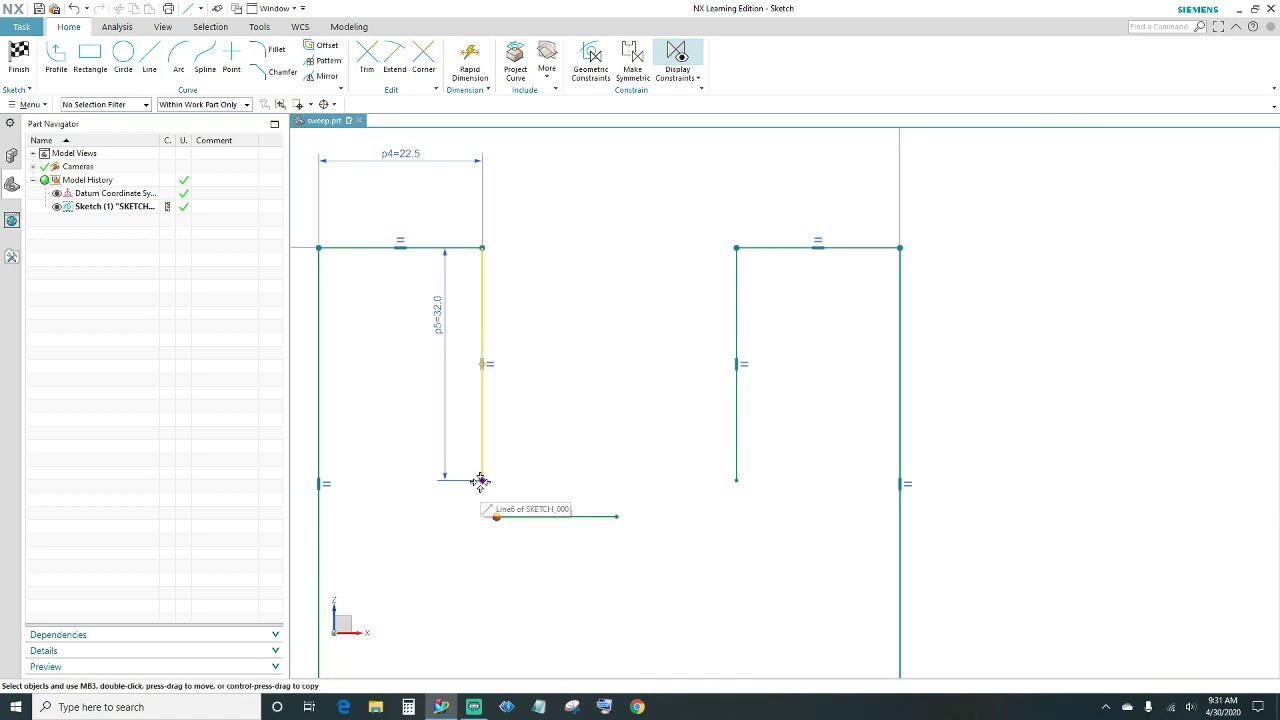
click(482, 480)
click(504, 458)
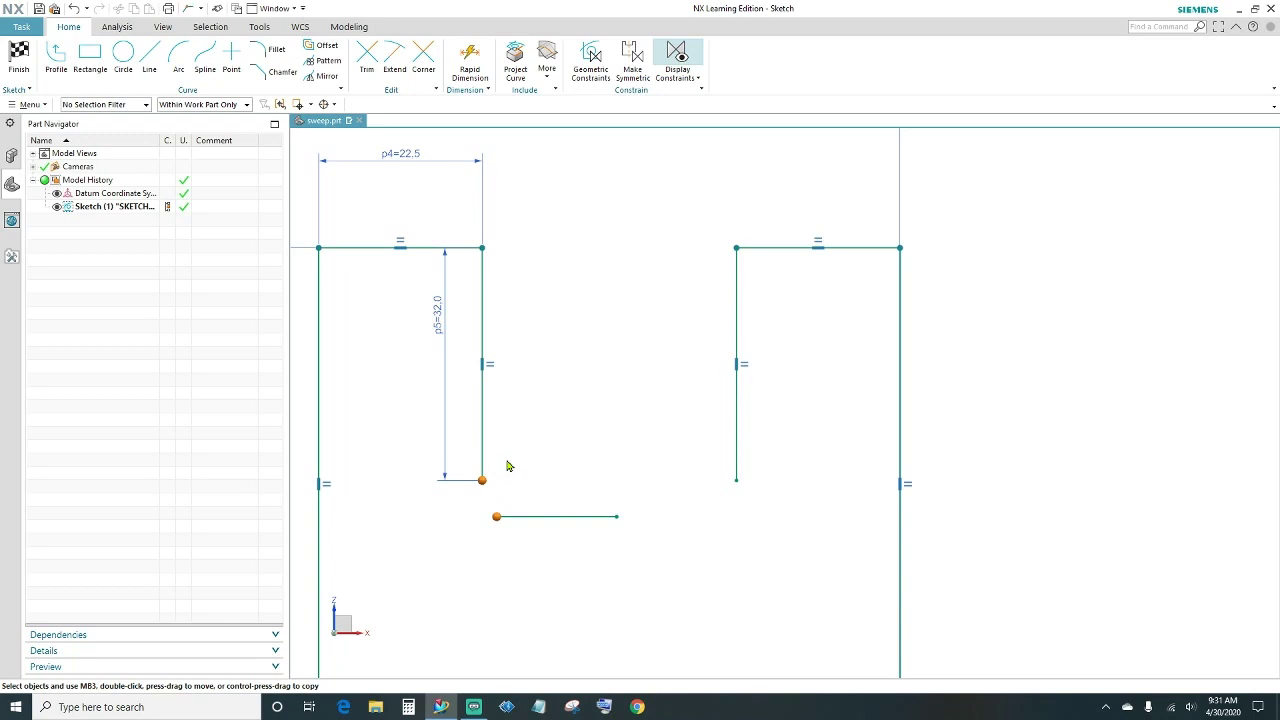
Make the horizontal line's free end coincident with the lower end of the other inner upright line, and finish the sketch.
click(603, 480)
click(737, 480)
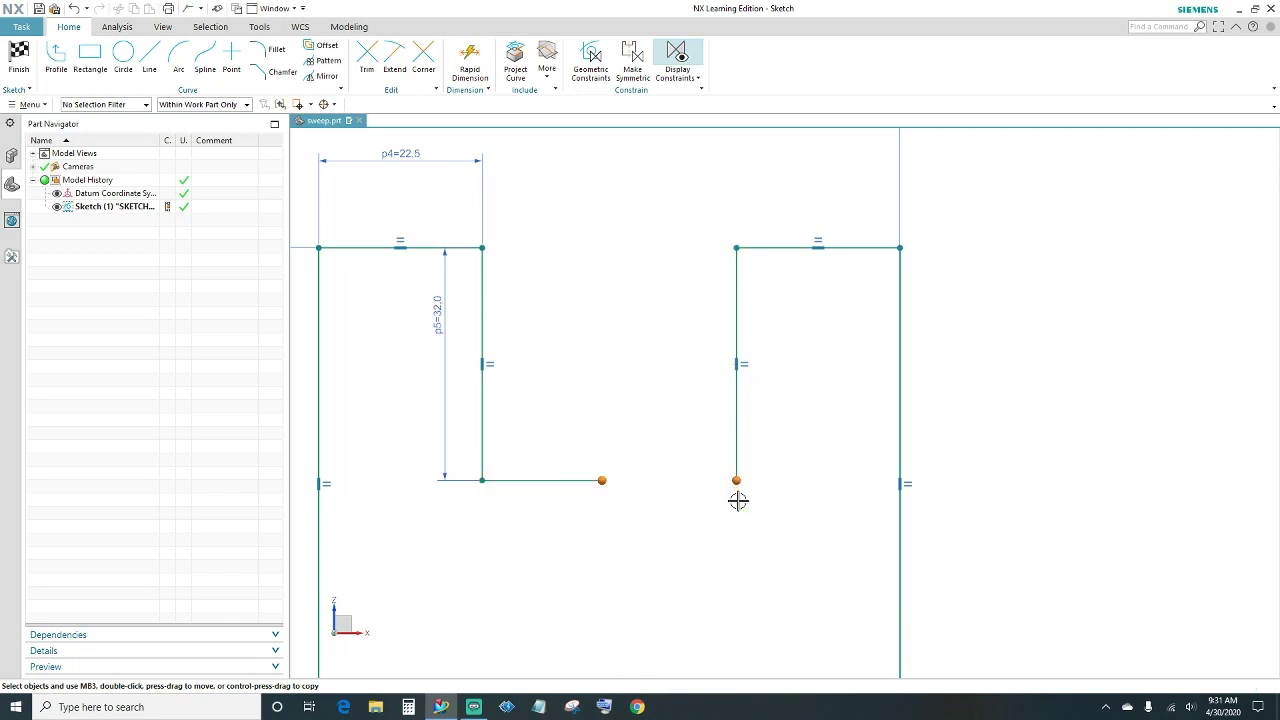
click(737, 480)
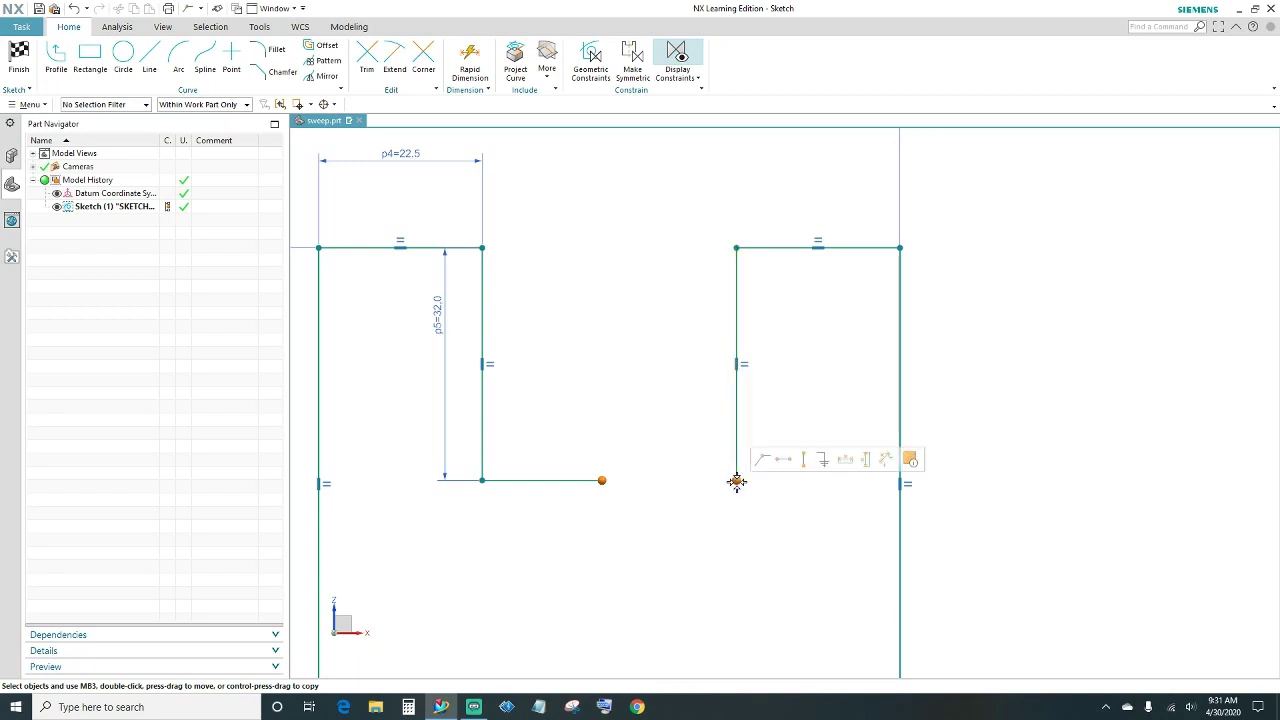
click(762, 459)
scroll(656, 580, down, 4)
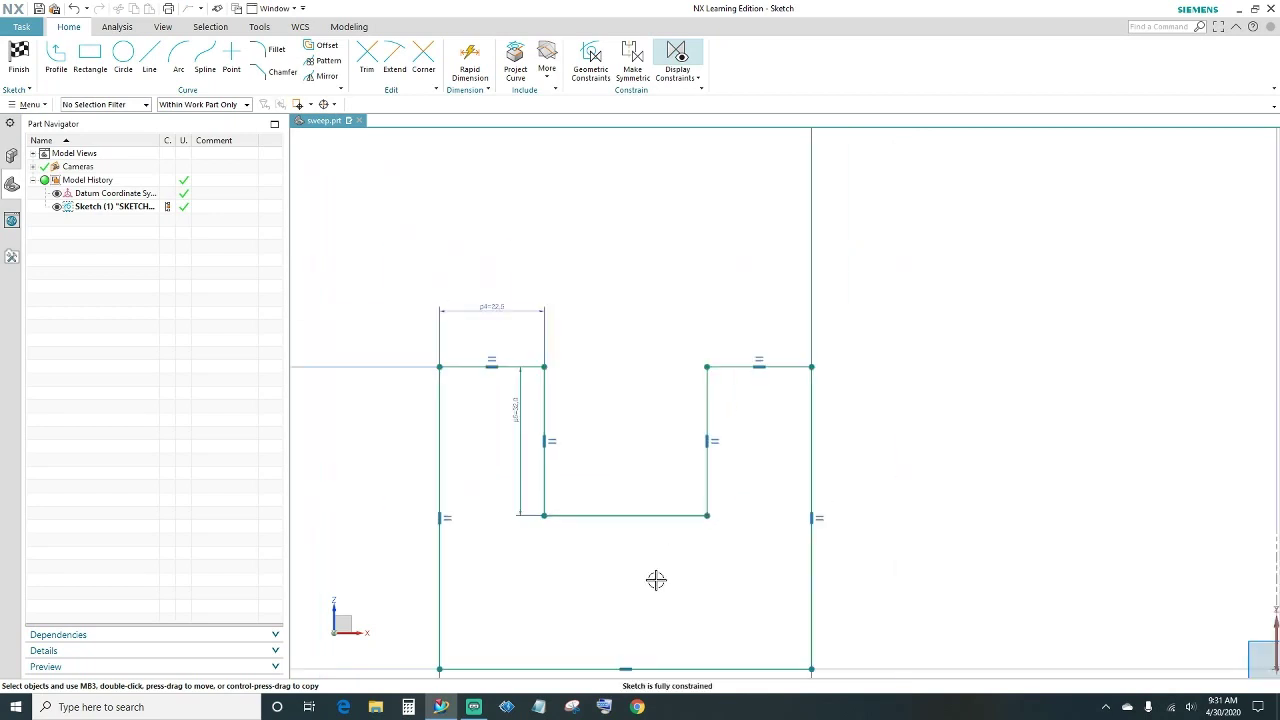
mouse_move(675, 610)
shift+middle_down()
mouse_move(691, 574)
mouse_move(689, 466)
shift+middle_up()
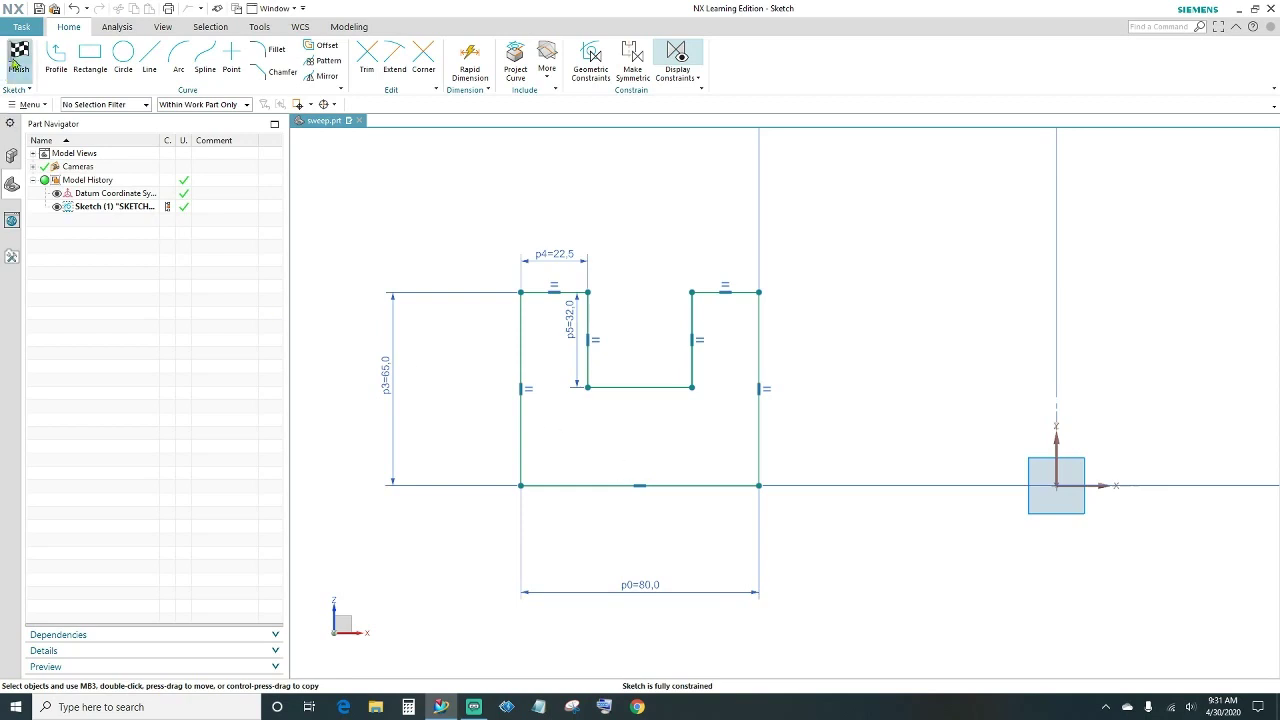
click(18, 55)
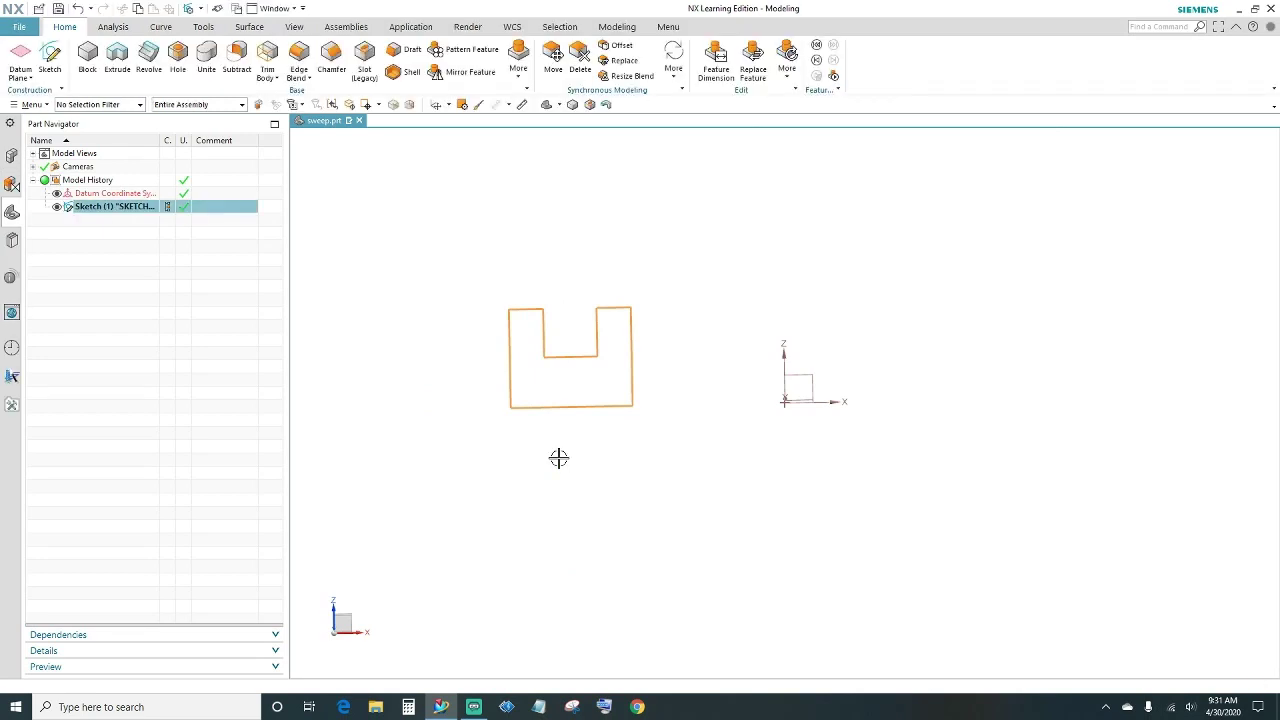
Create a new sketch on the YZ plane of the datum coordinate system.
click(50, 58)
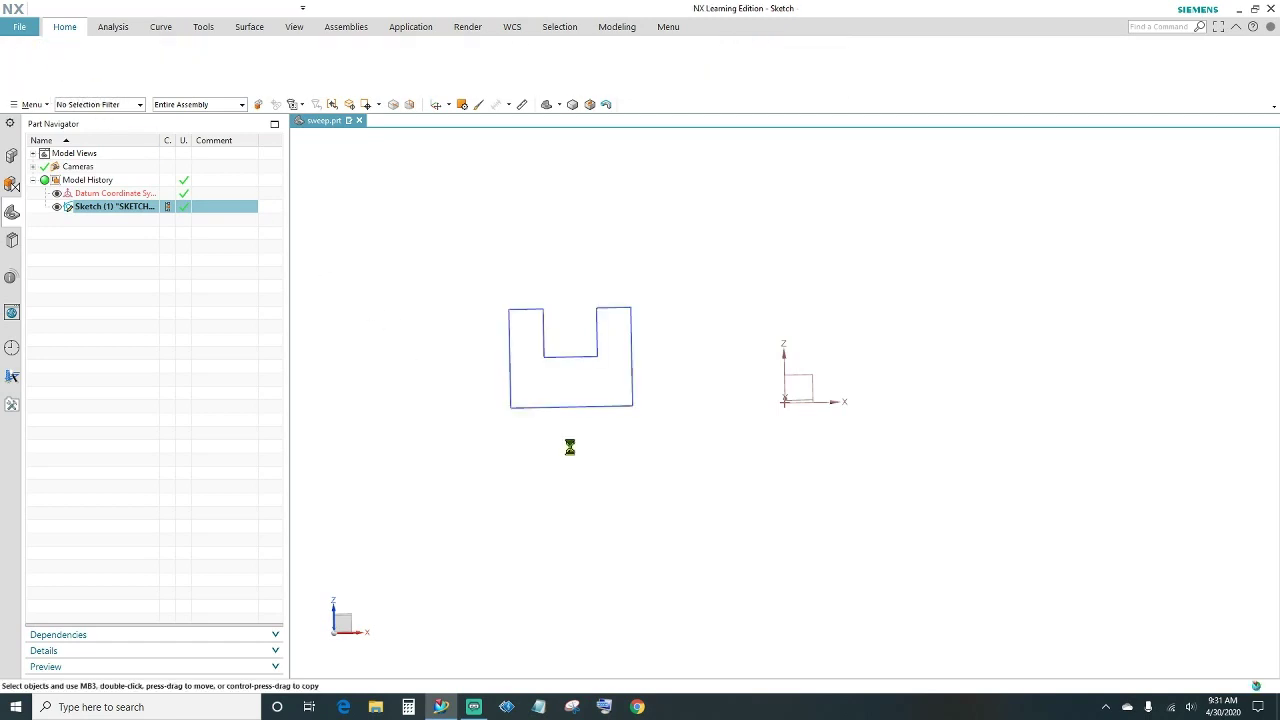
mouse_move(748, 468)
middle_down()
mouse_move(748, 487)
mouse_move(791, 500)
mouse_move(832, 475)
mouse_move(869, 486)
mouse_move(871, 511)
mouse_move(846, 514)
mouse_move(820, 489)
mouse_move(846, 483)
mouse_move(840, 499)
middle_up()
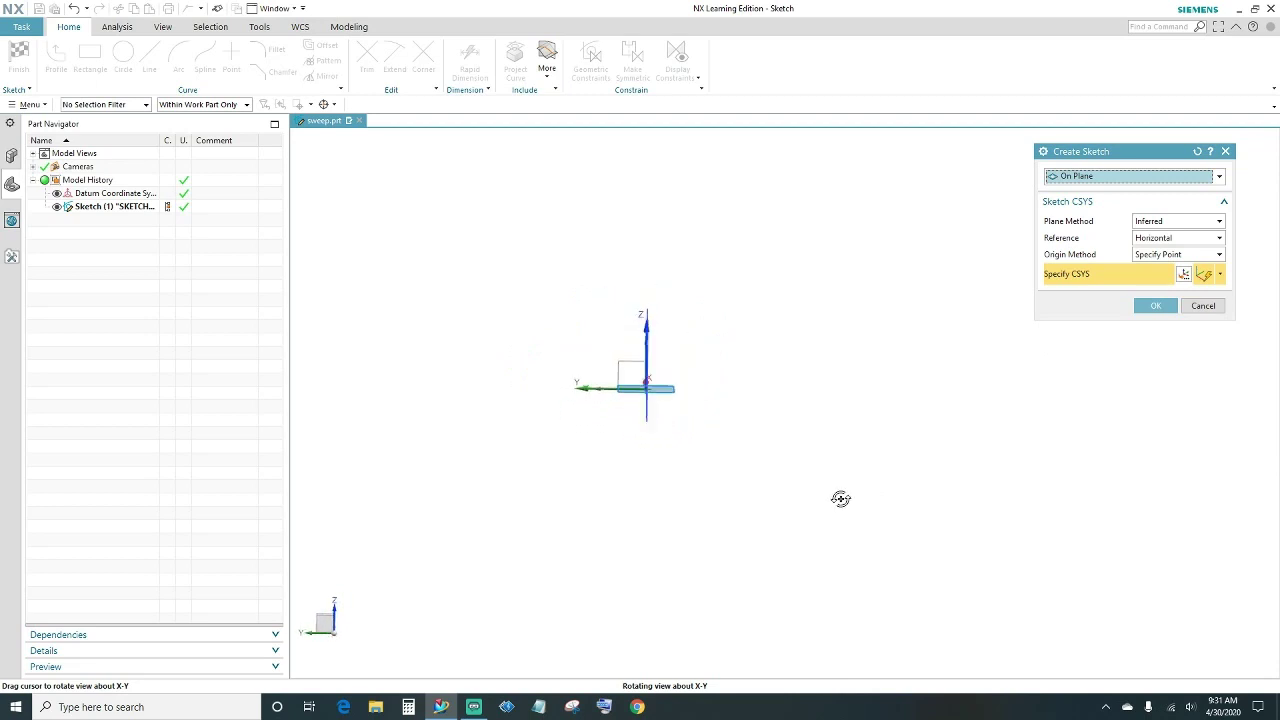
click(618, 363)
click(619, 360)
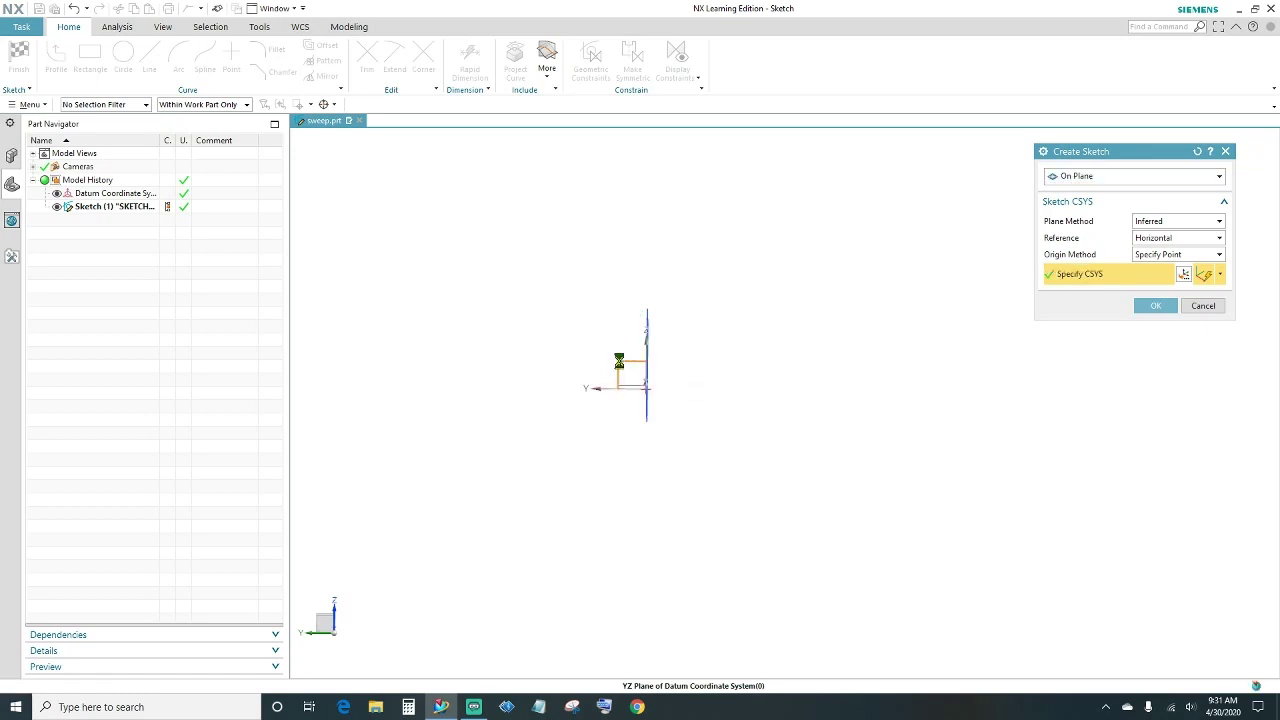
click(1155, 307)
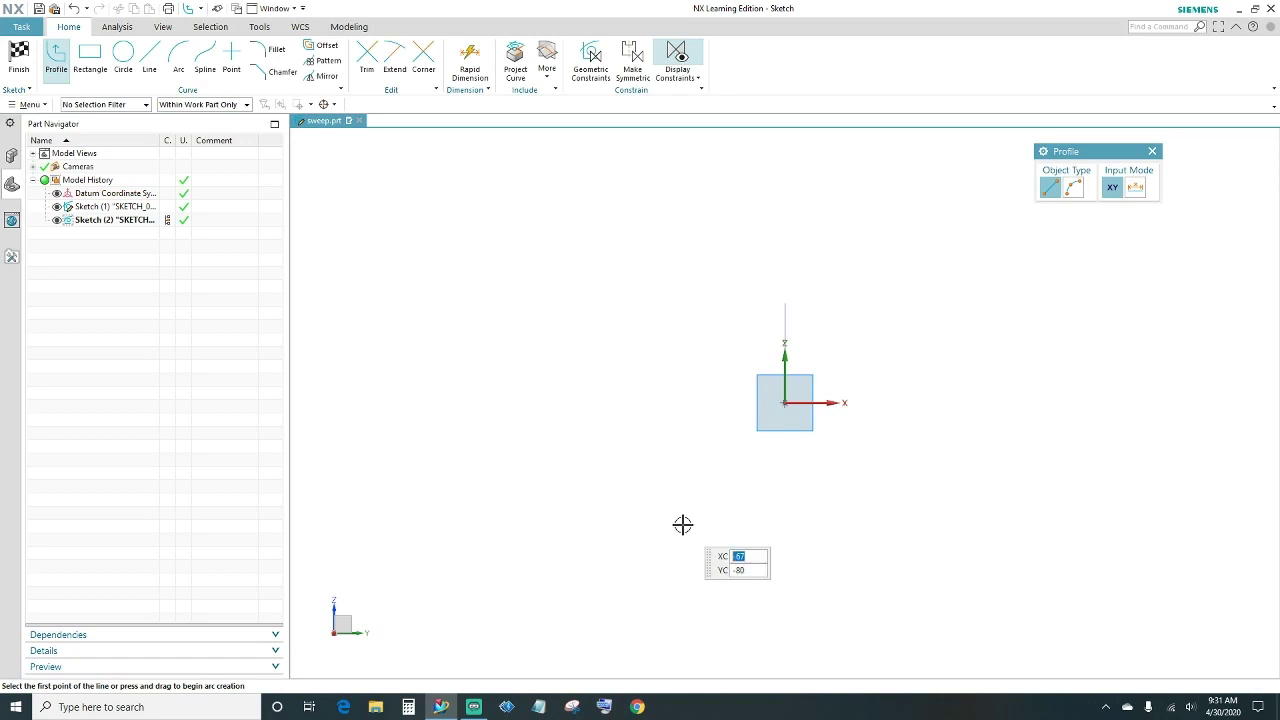
Draw a single line below the origin, extending toward positive Y, and constrain it horizontal.
middle_drag(682, 525, 549, 488)
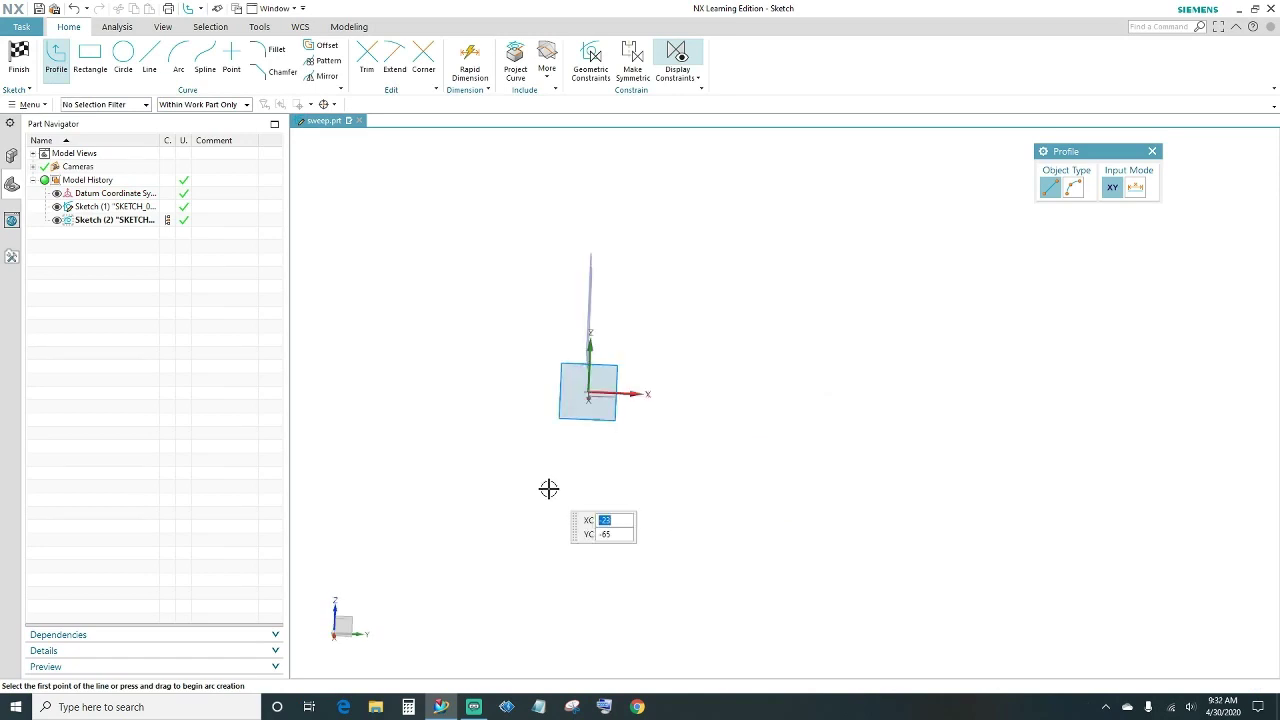
click(149, 57)
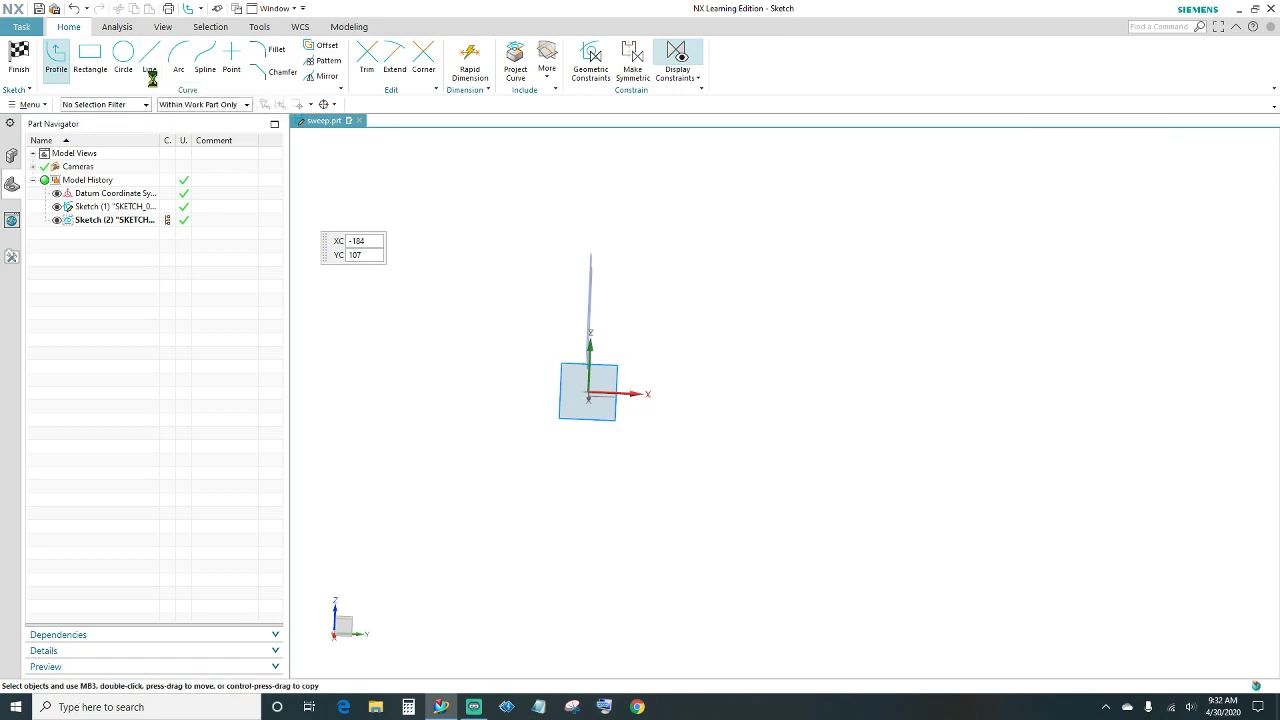
click(633, 433)
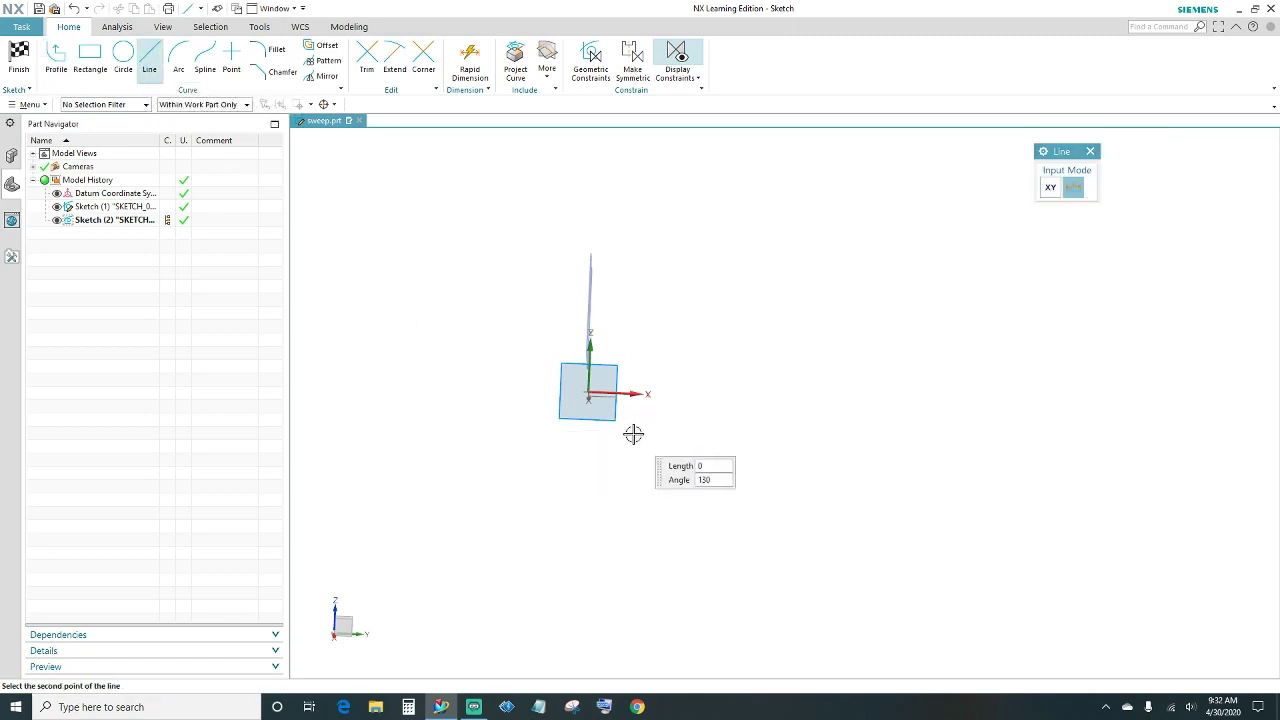
click(771, 437)
key(Escape)
shift+middle_drag(709, 509, 757, 503)
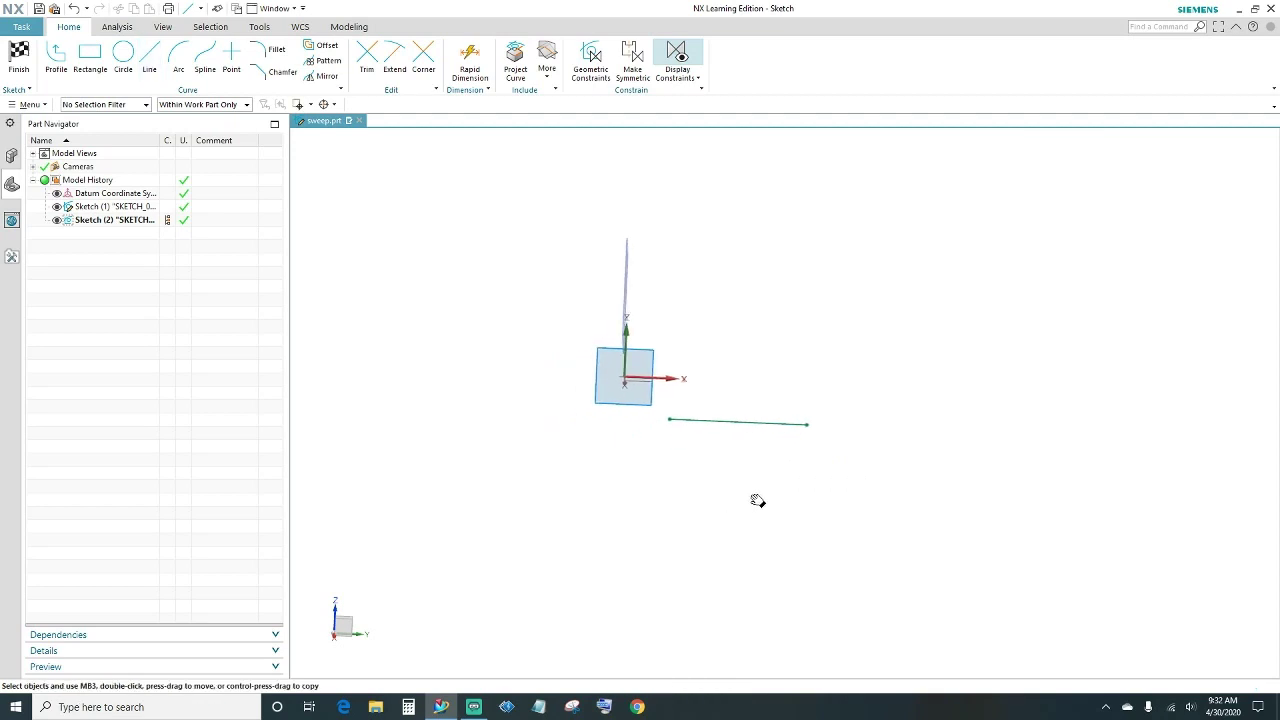
click(719, 425)
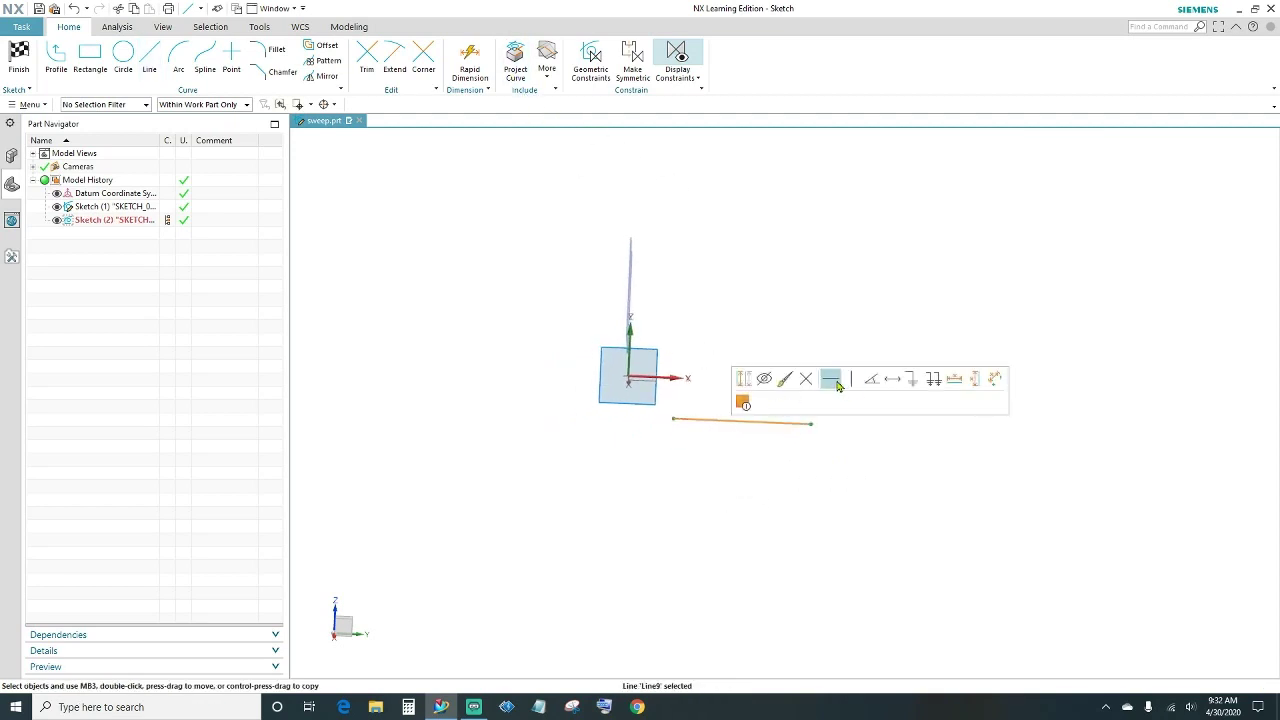
click(831, 380)
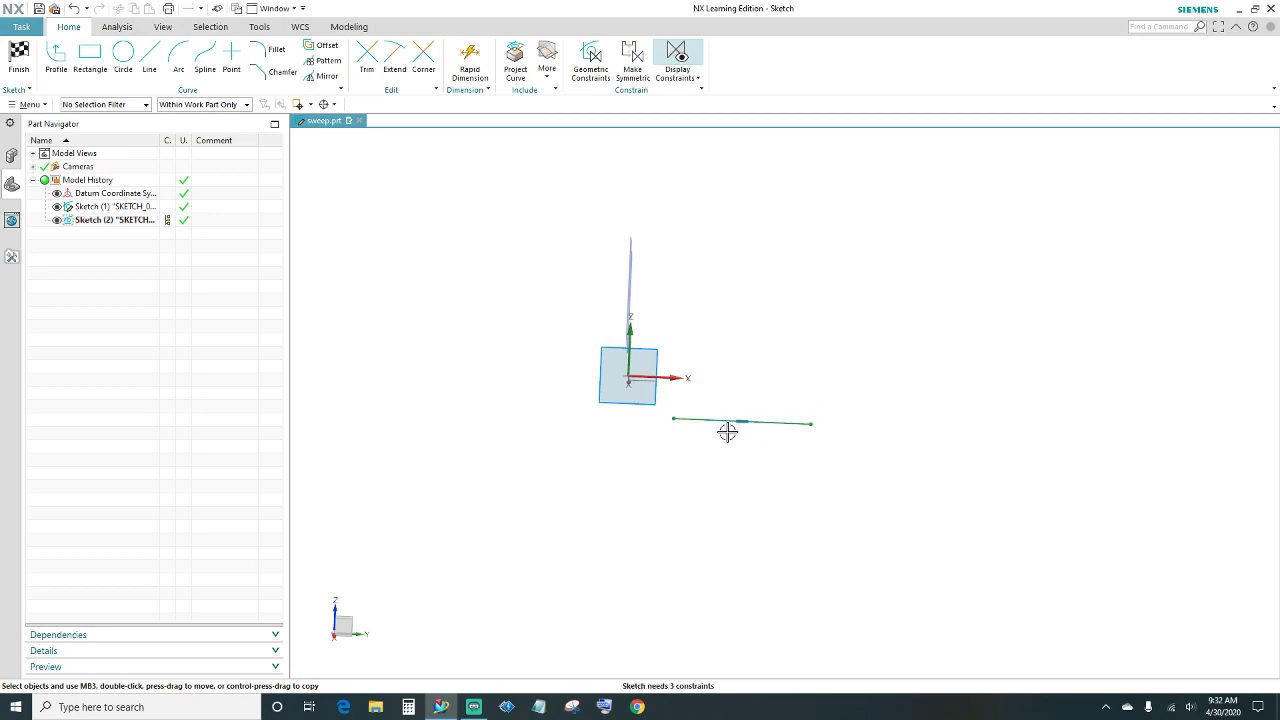
Dimension the vertical distance from the sketch's horizontal axis to the line's near endpoint as 30 mm.
click(470, 58)
click(702, 425)
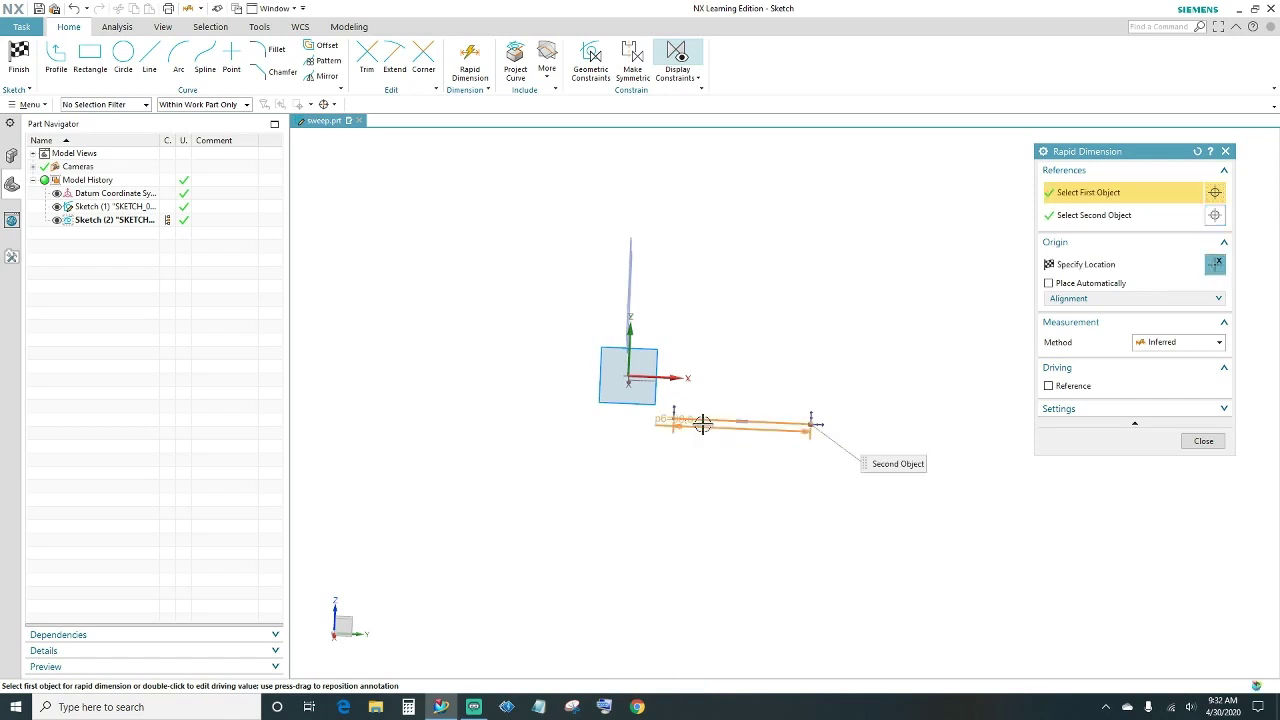
click(702, 425)
click(658, 377)
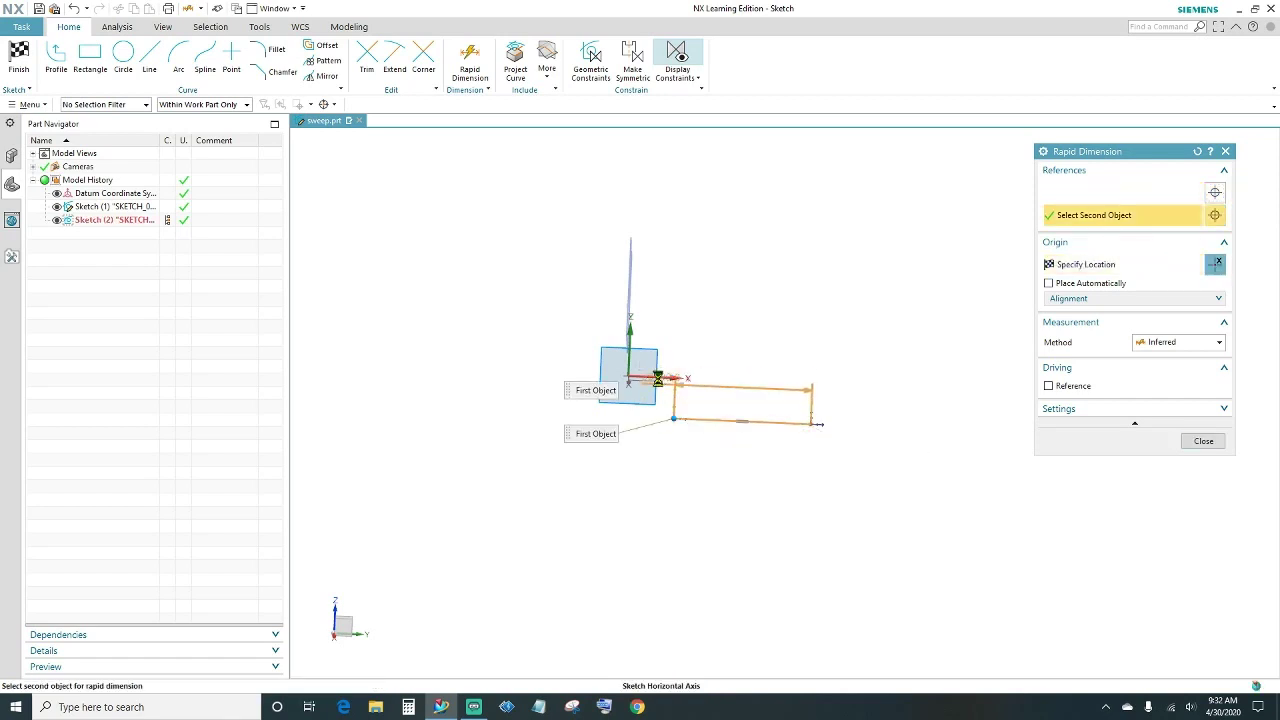
click(674, 418)
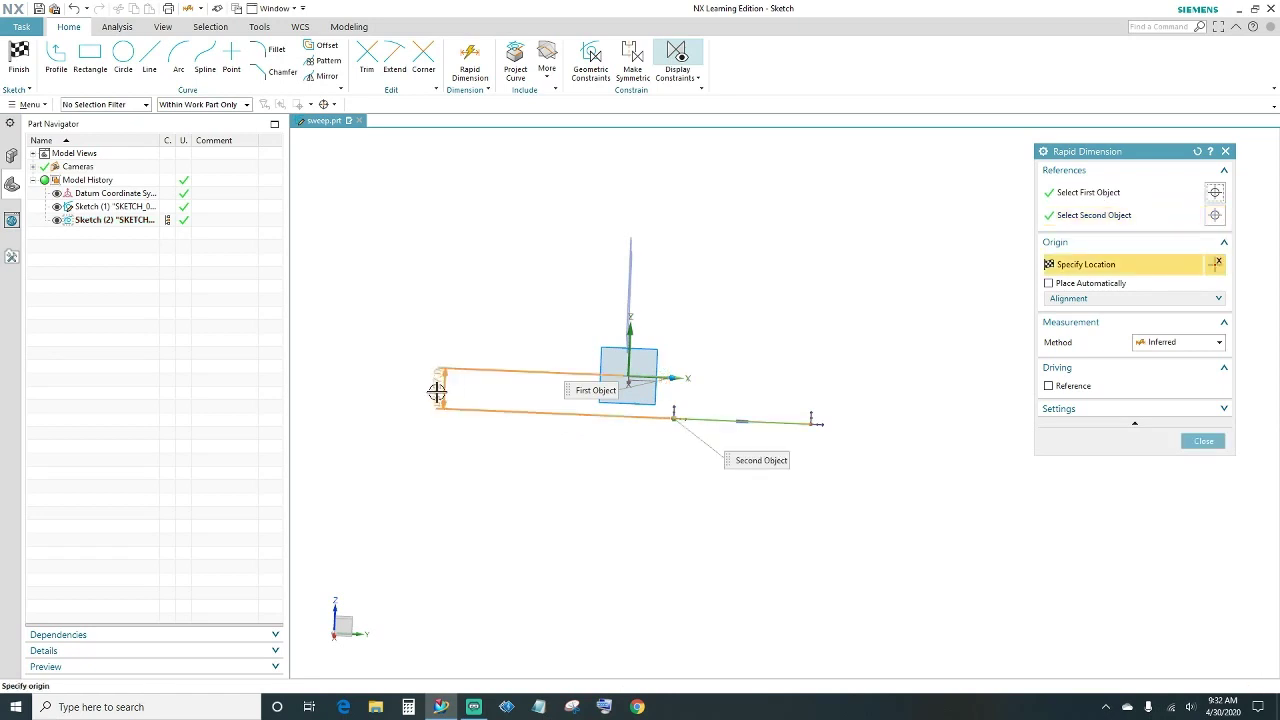
click(436, 399)
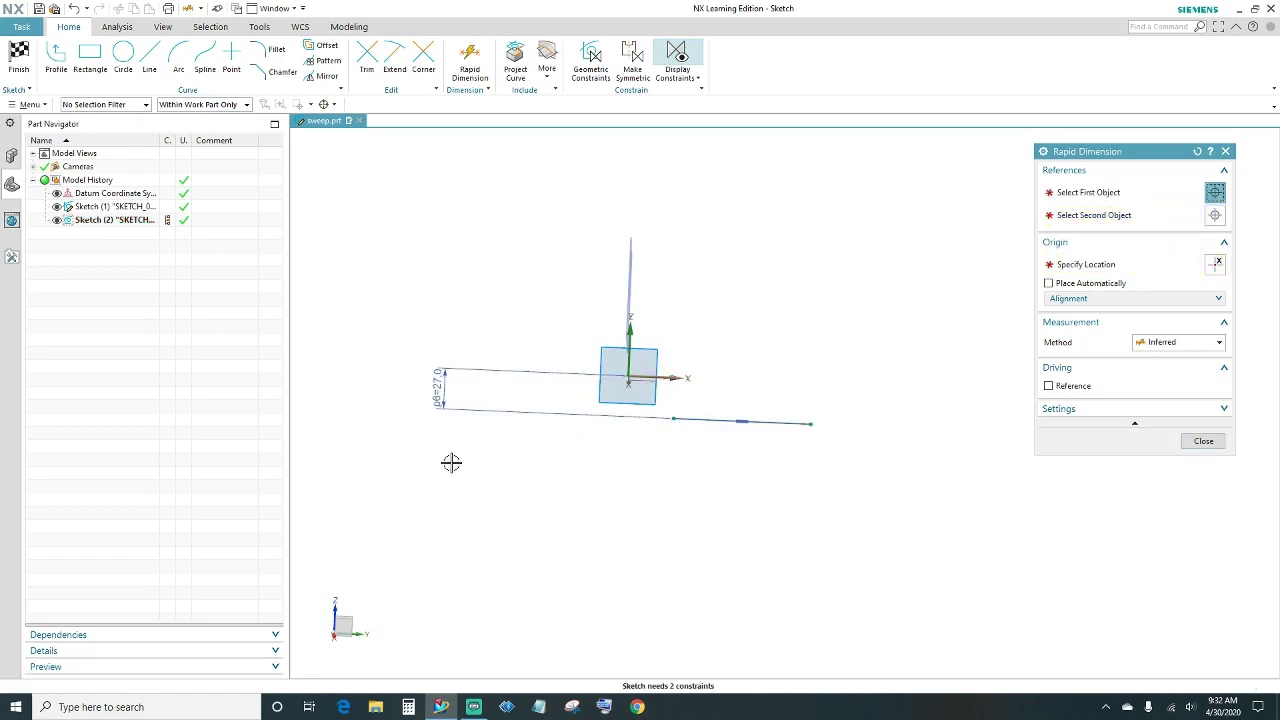
text(30)
key(Return)
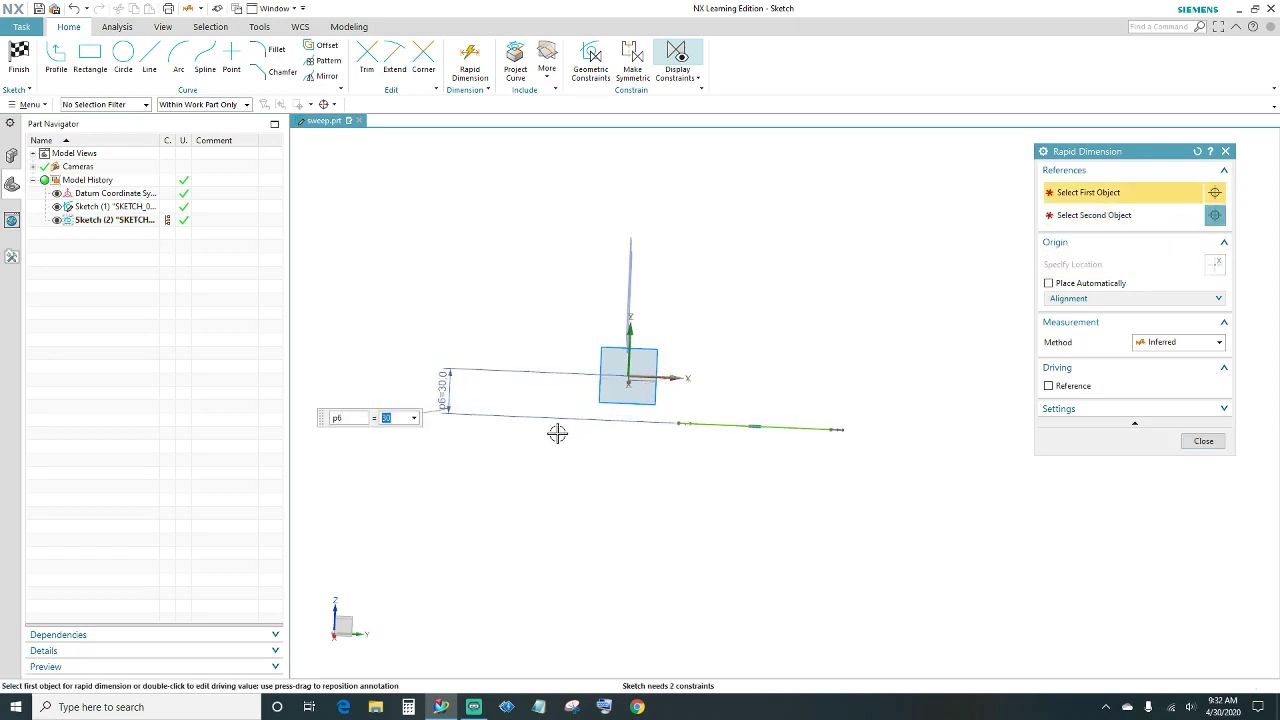
Dimension the horizontal distance between the line's near endpoint and the sketch's vertical axis as 0.
click(678, 423)
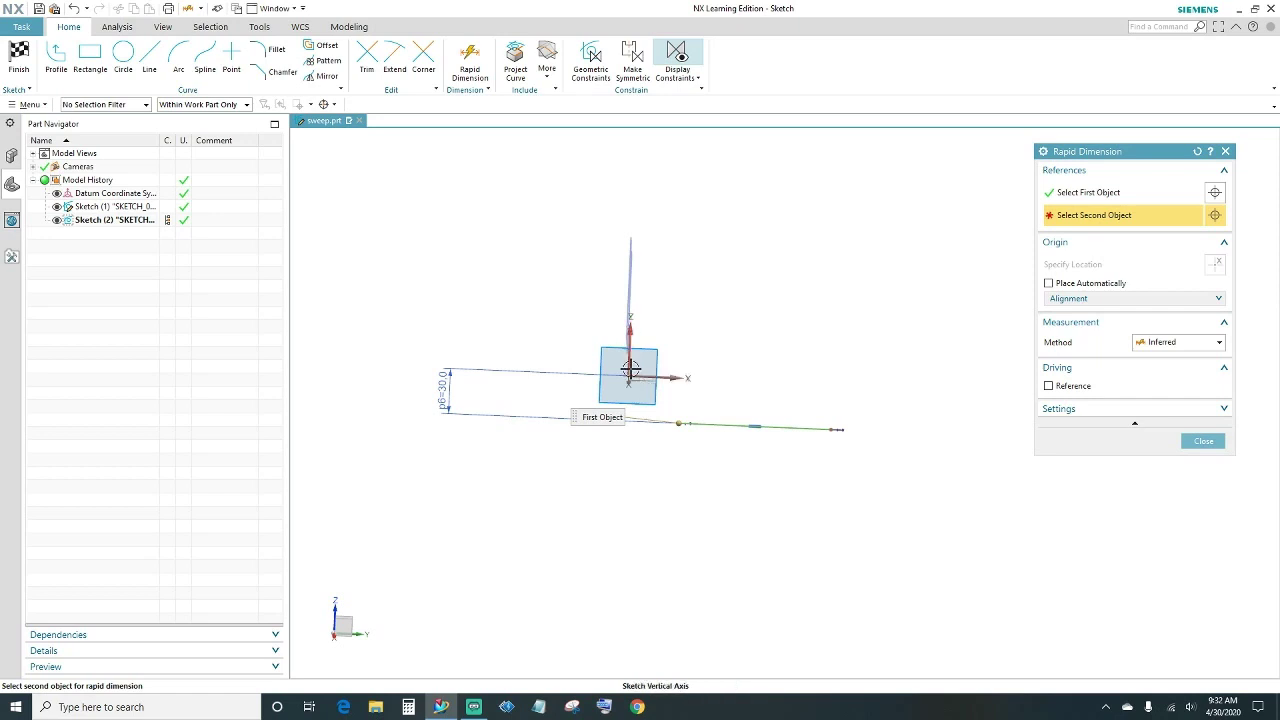
middle_drag(689, 354, 703, 349)
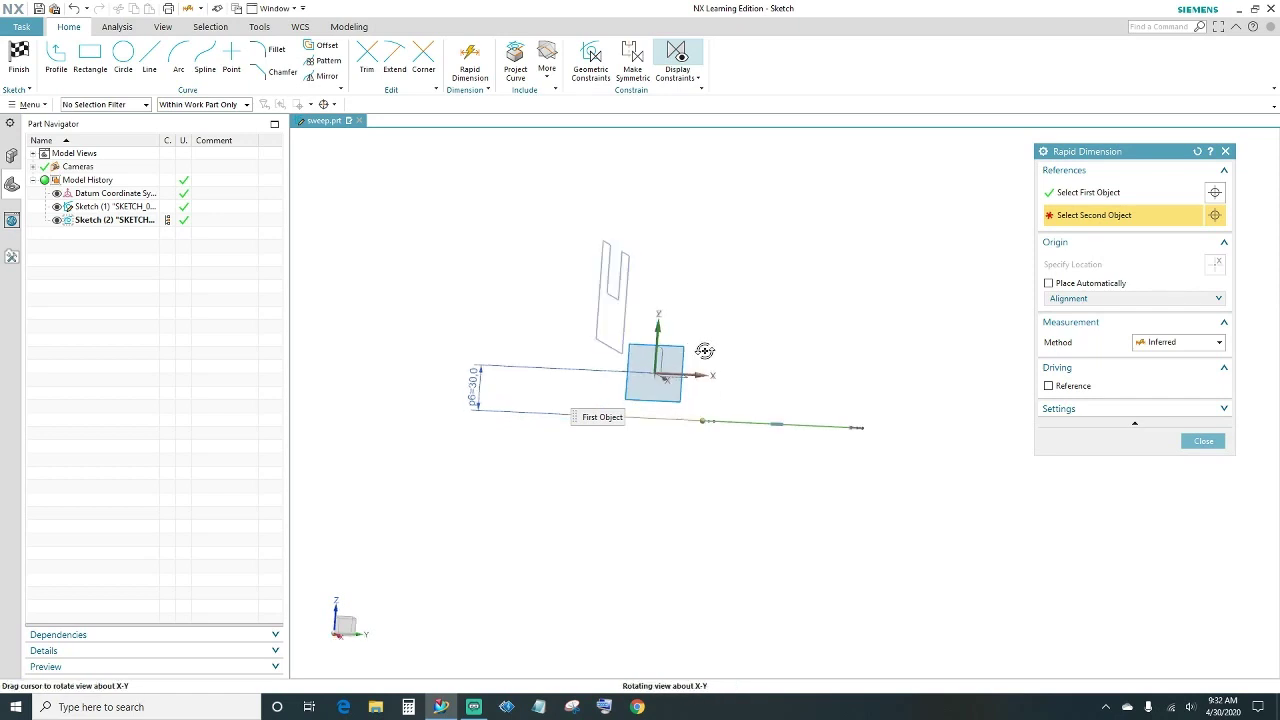
click(658, 330)
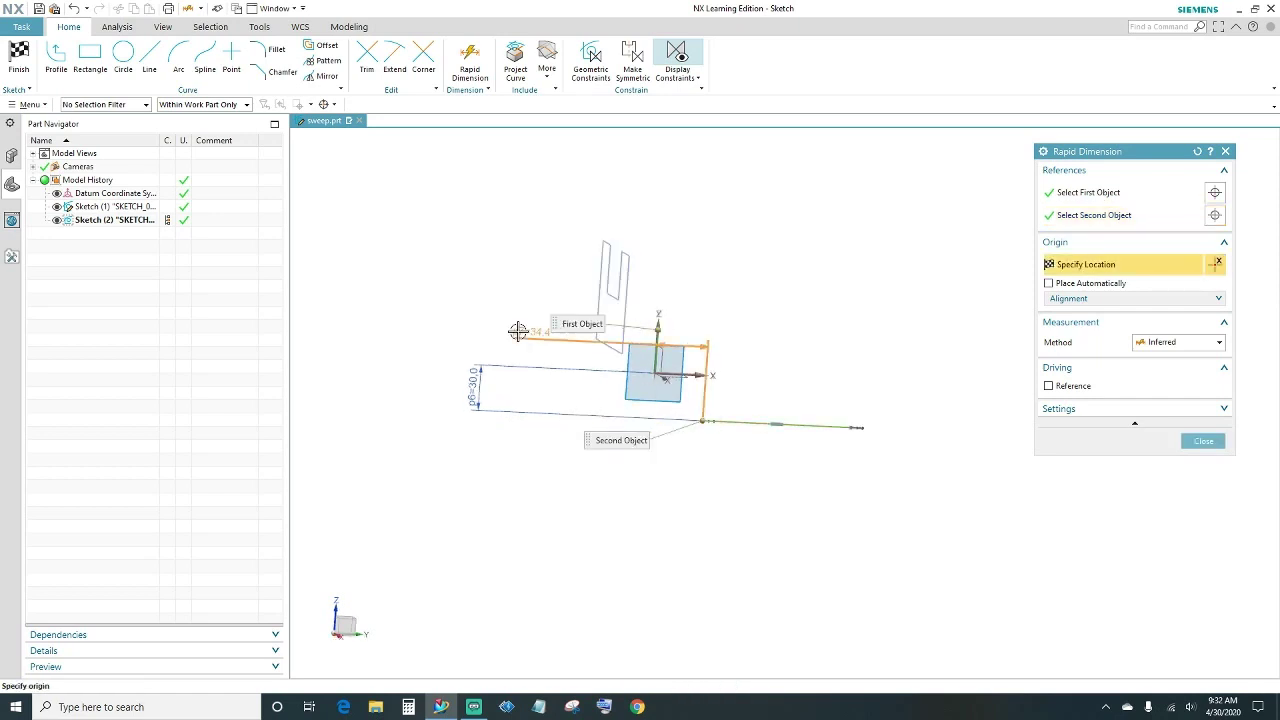
click(443, 224)
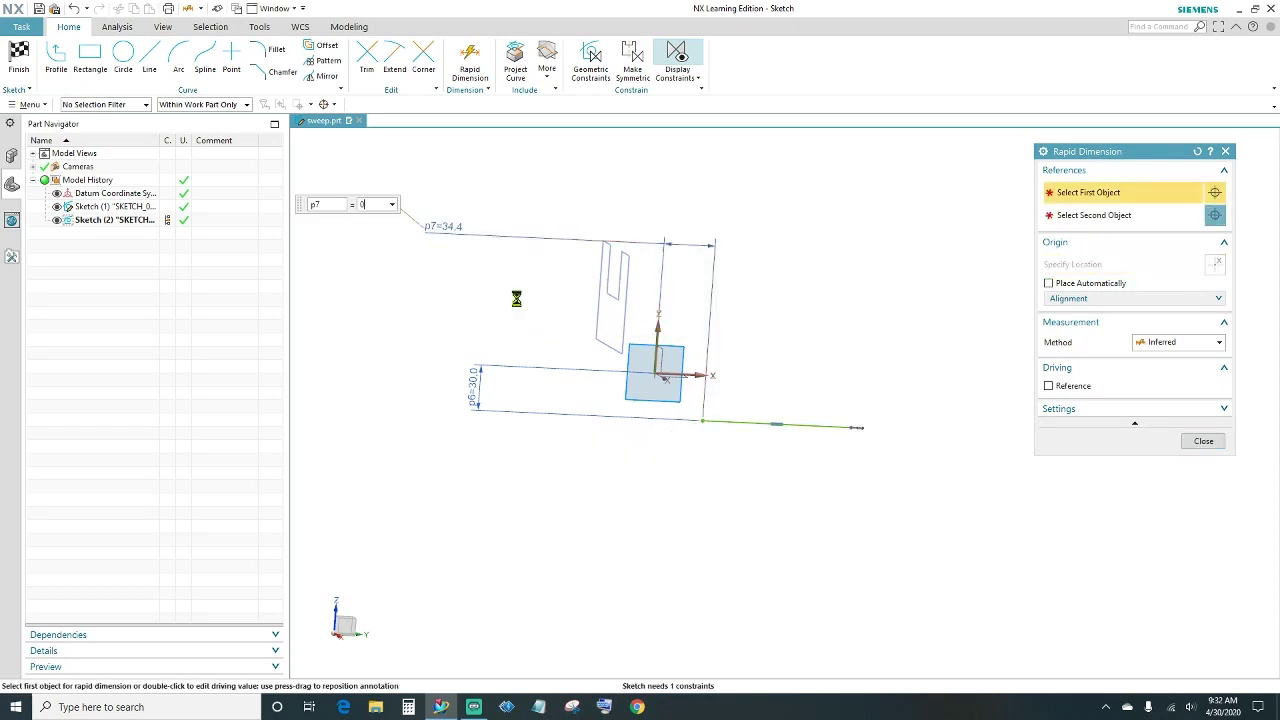
click(1202, 441)
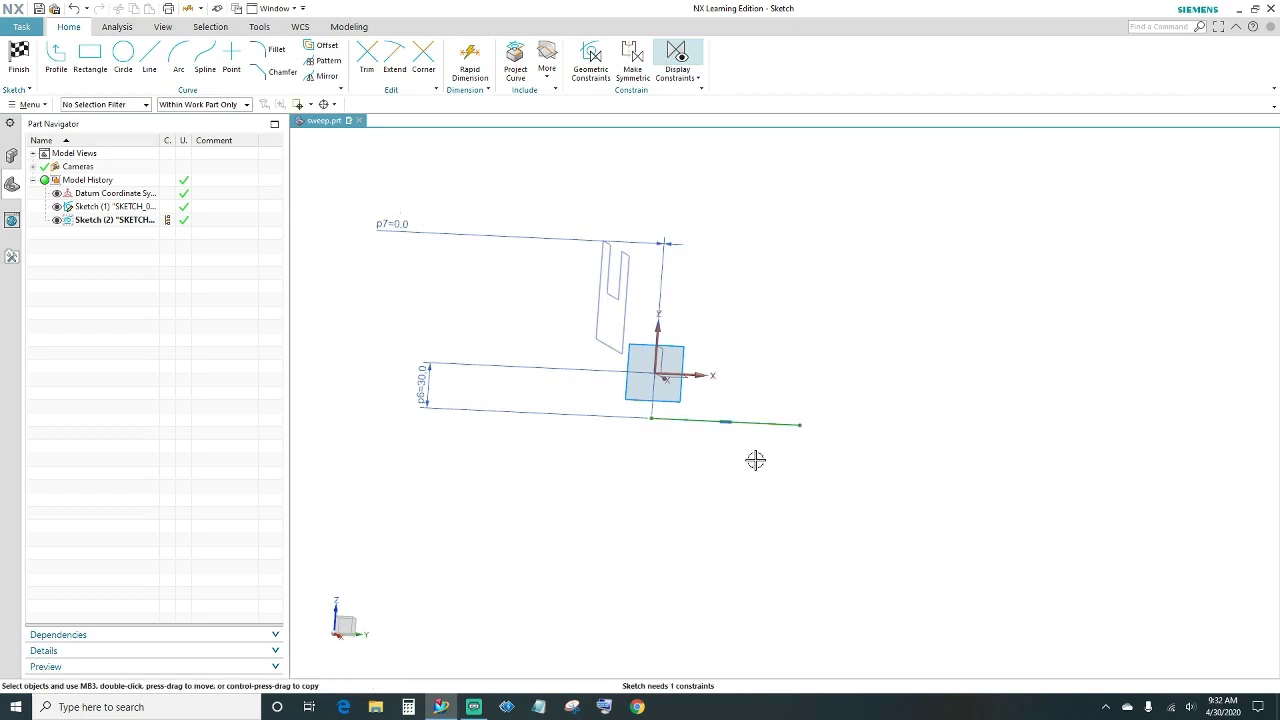
Dimension the horizontal line's length as 325 mm.
click(477, 67)
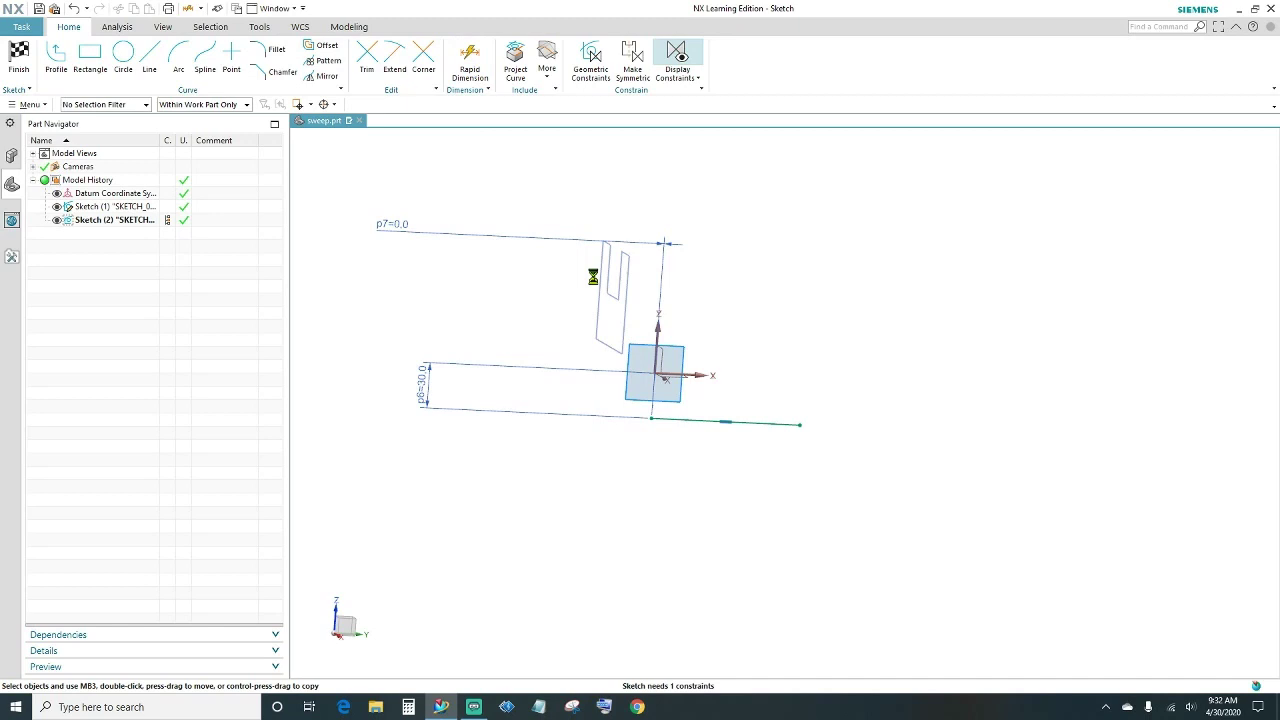
click(767, 424)
click(715, 480)
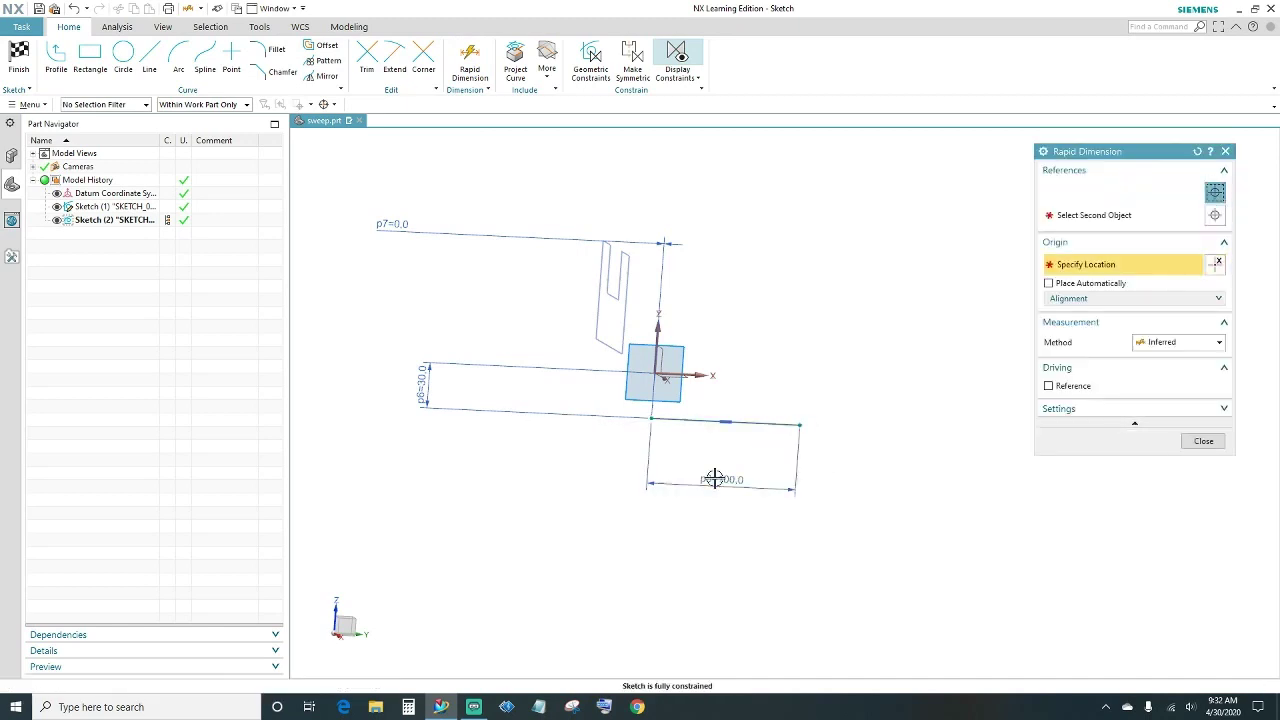
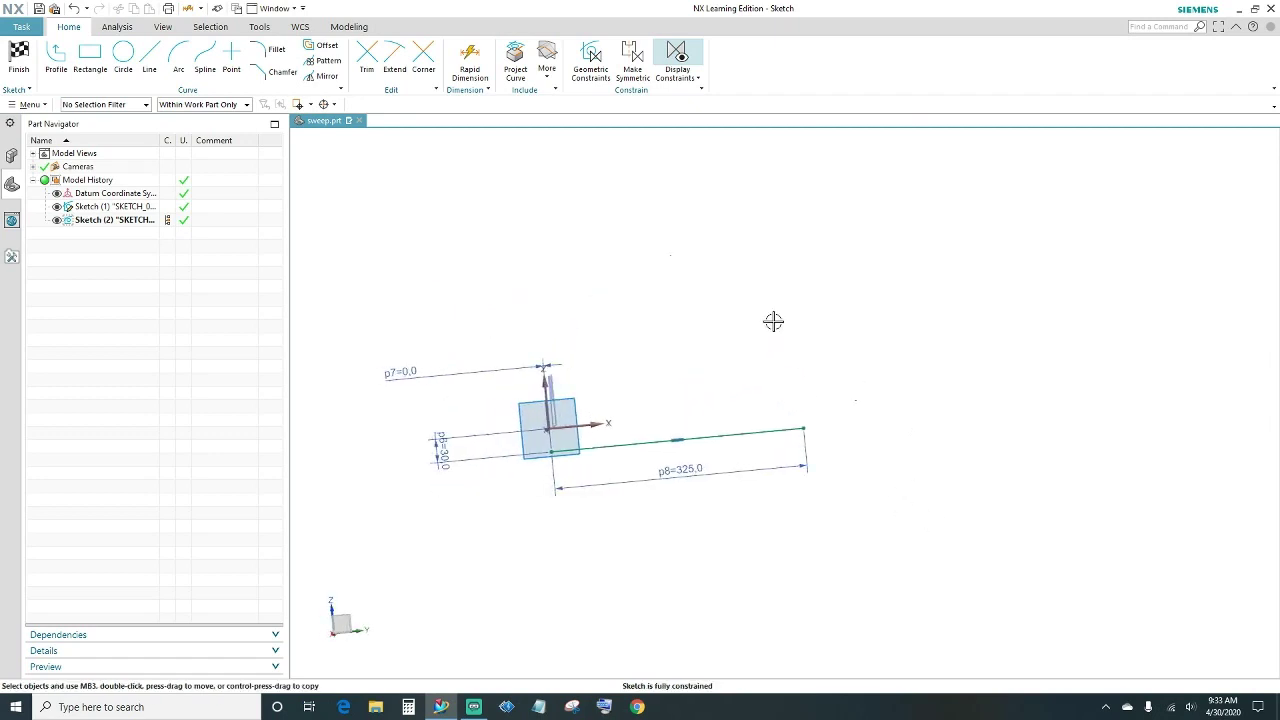
Draw a line sloping downward just beyond the 325 mm line's free end, and make its upper endpoint coincident with that end.
click(149, 58)
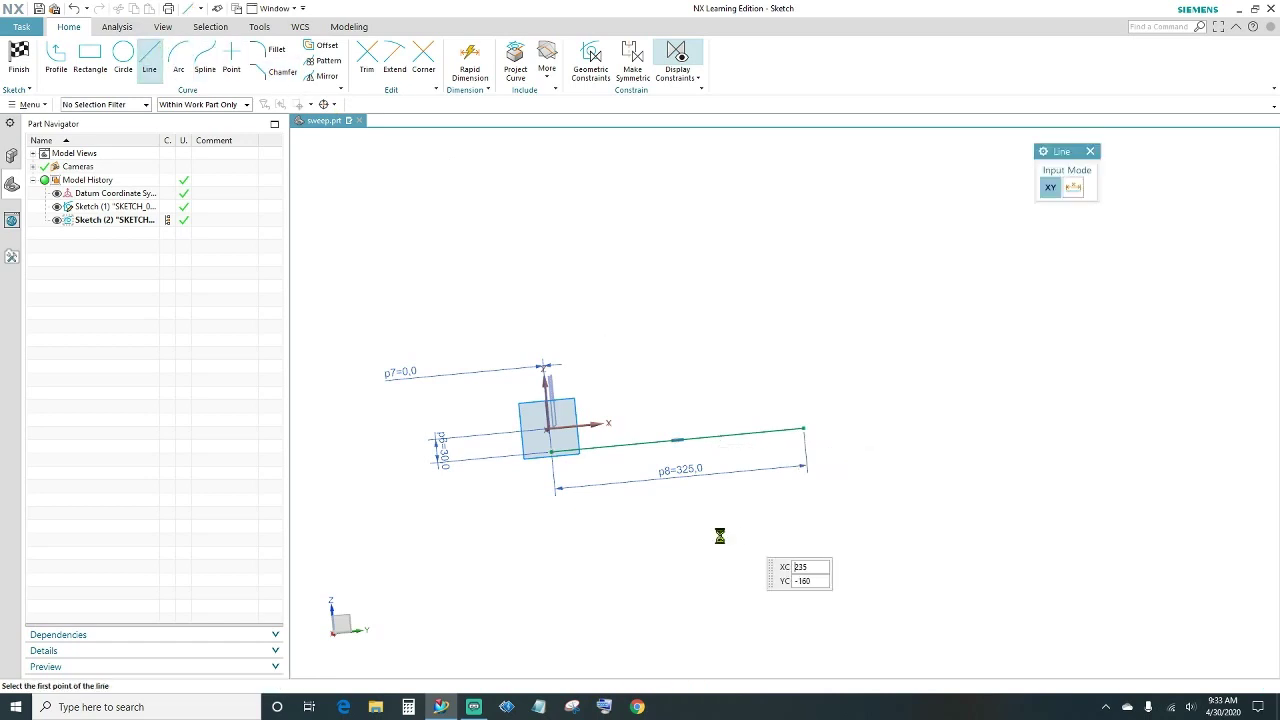
click(780, 450)
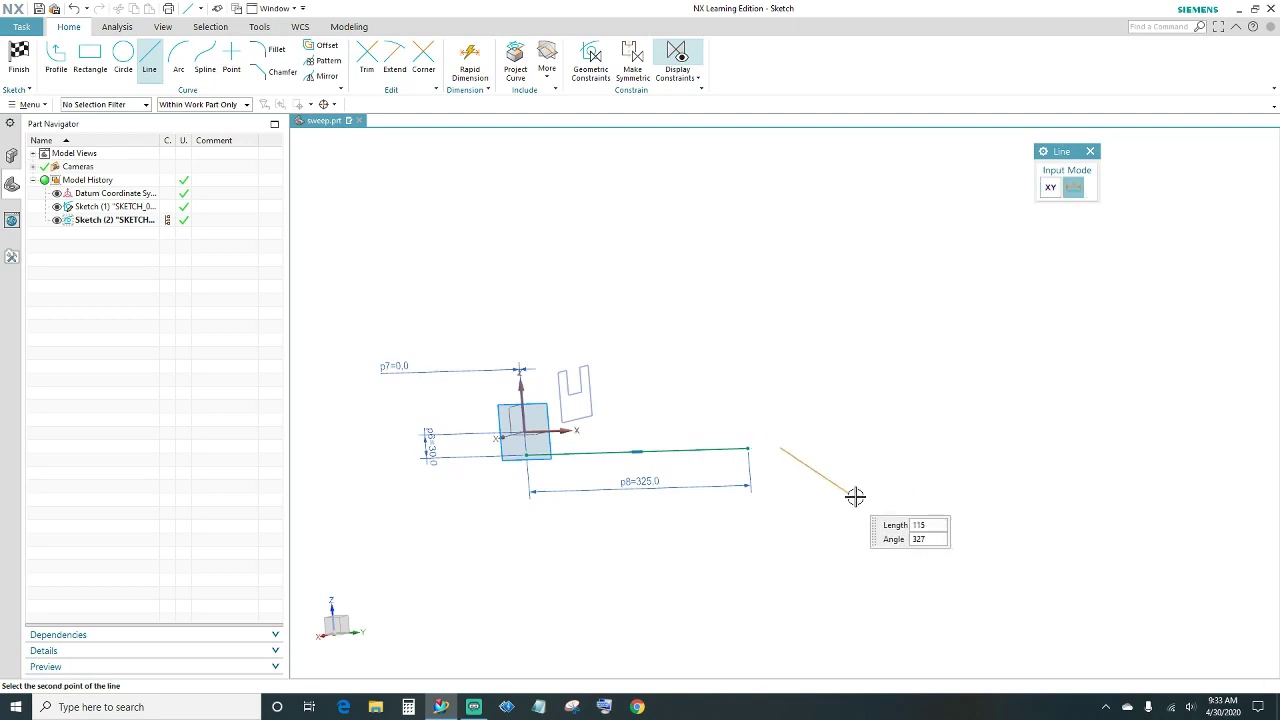
click(899, 523)
key(Escape)
scroll(786, 480, up, 4)
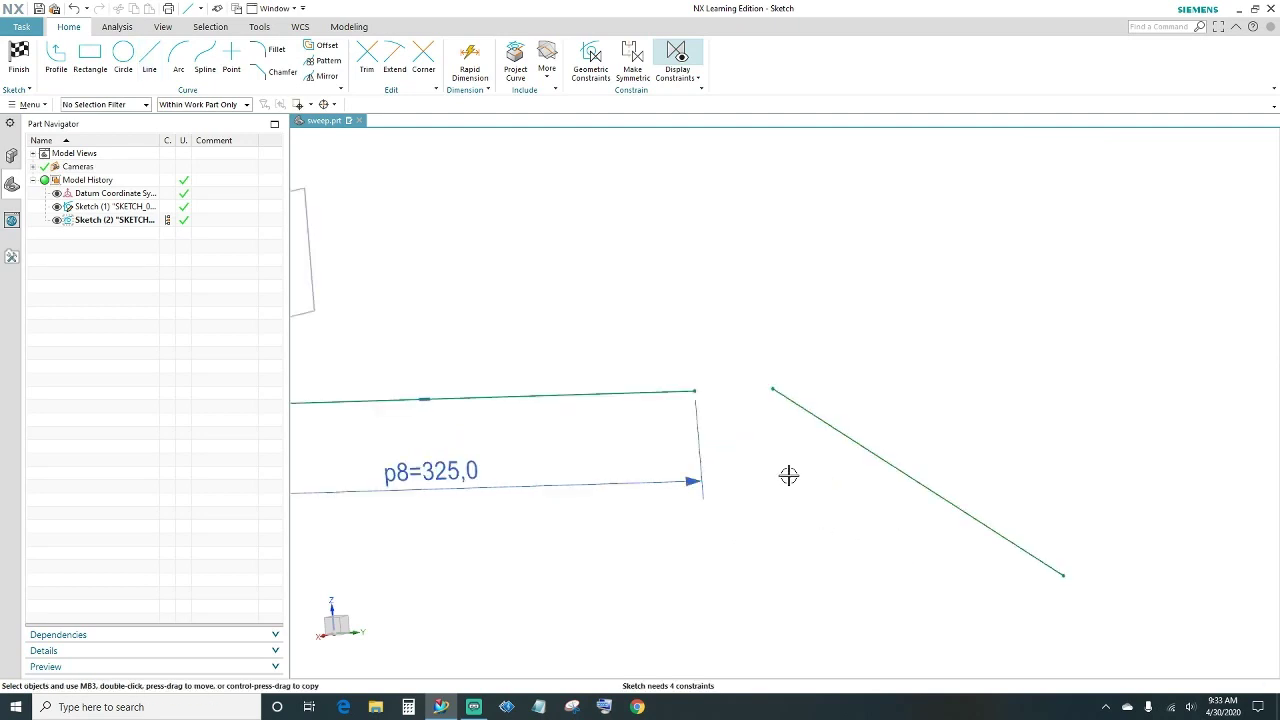
click(694, 390)
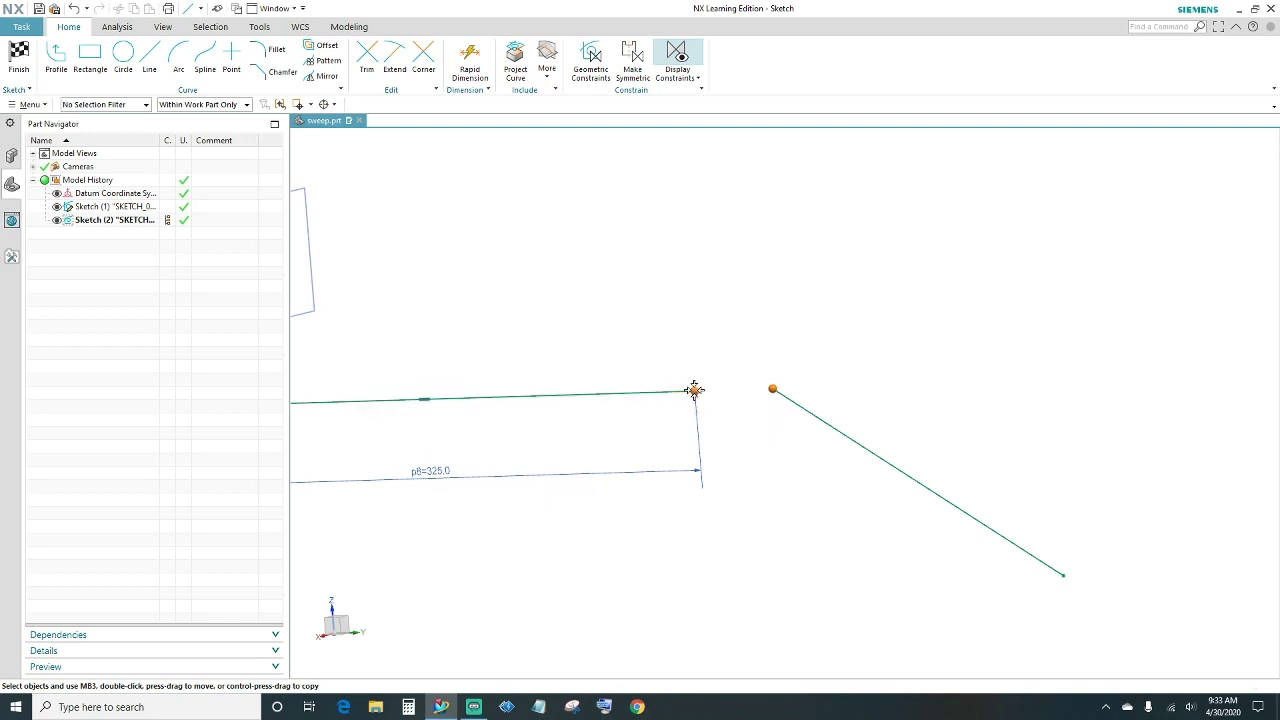
click(713, 369)
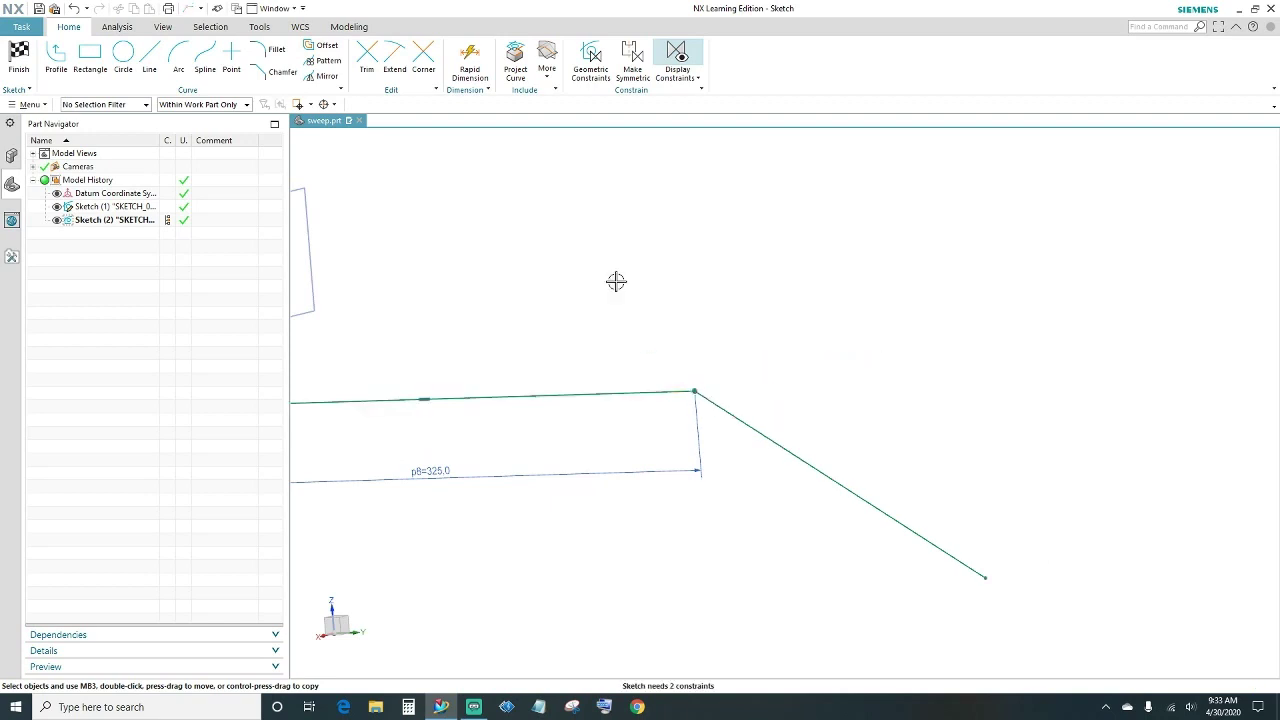
Add an angular dimension between the 325 mm horizontal line and the downward sloping line at their shared endpoint.
click(663, 395)
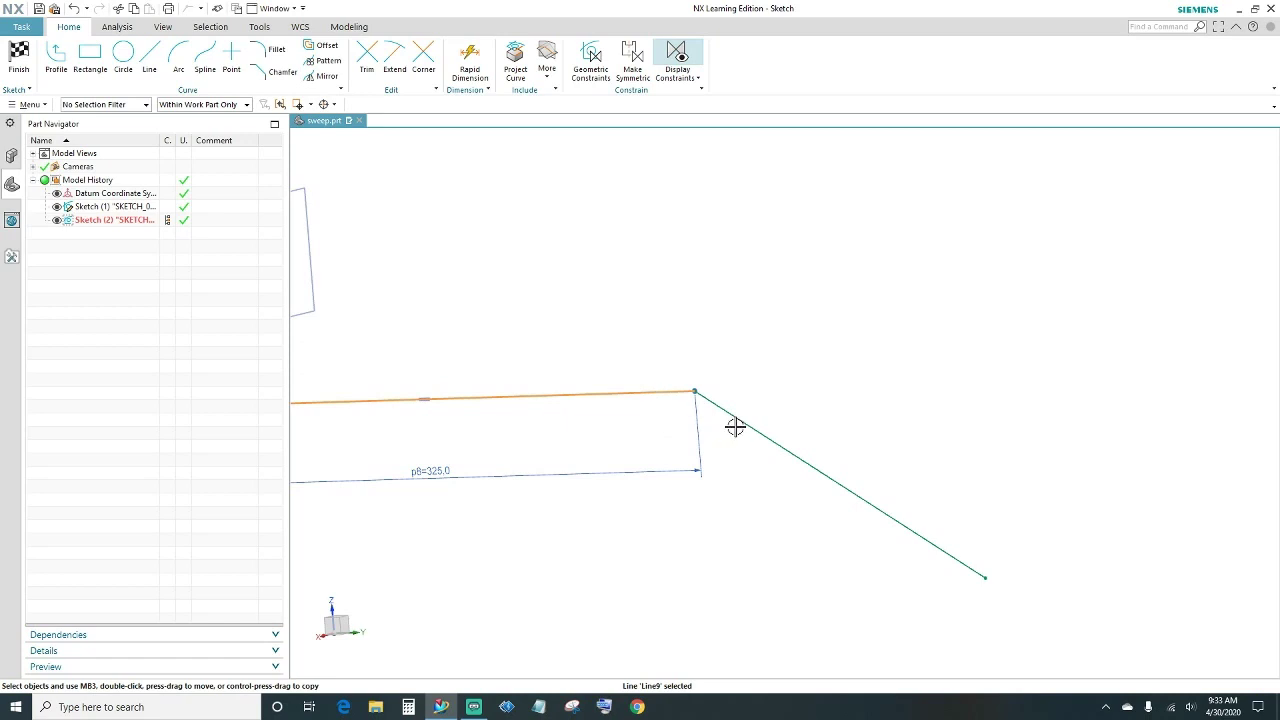
click(737, 428)
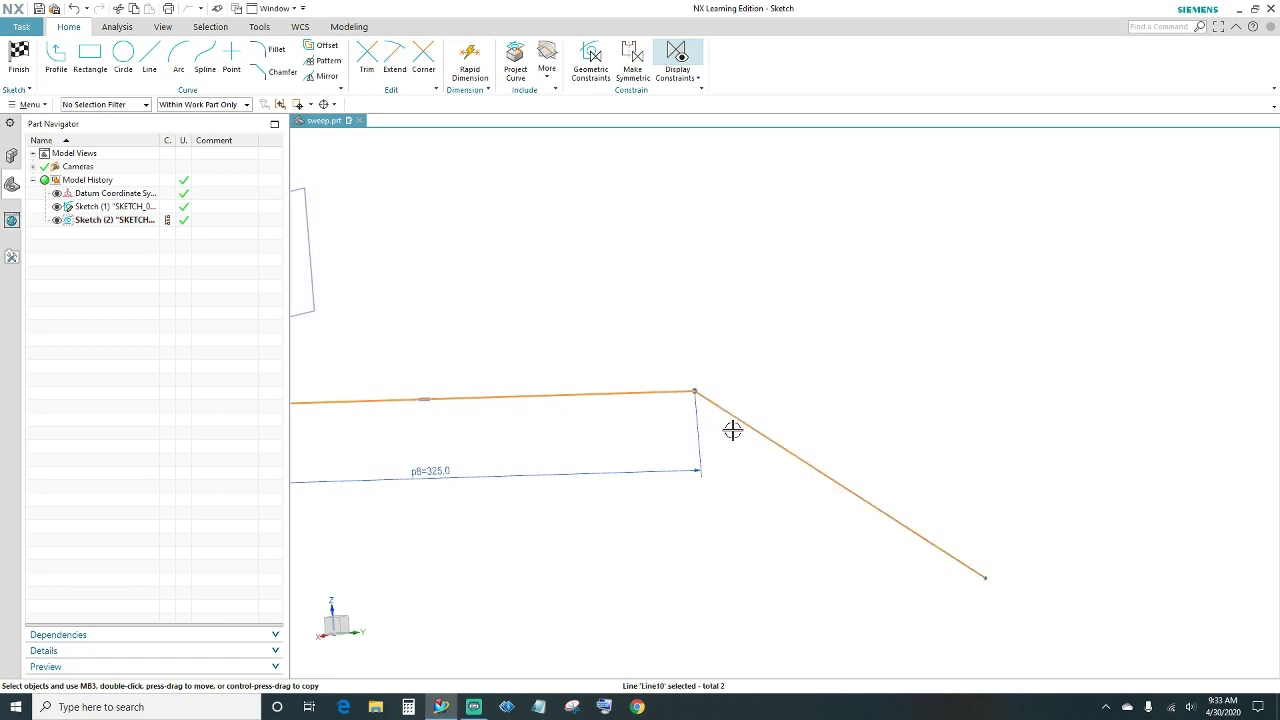
shift+click(667, 396)
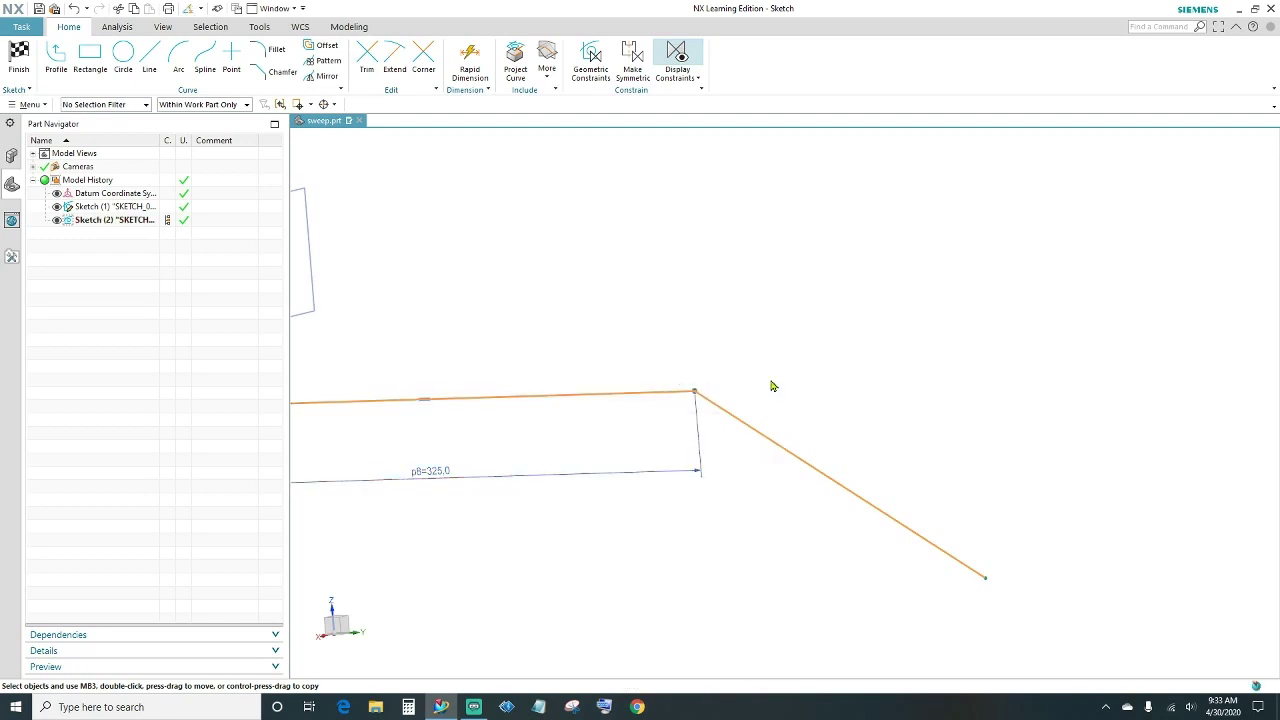
key(d)
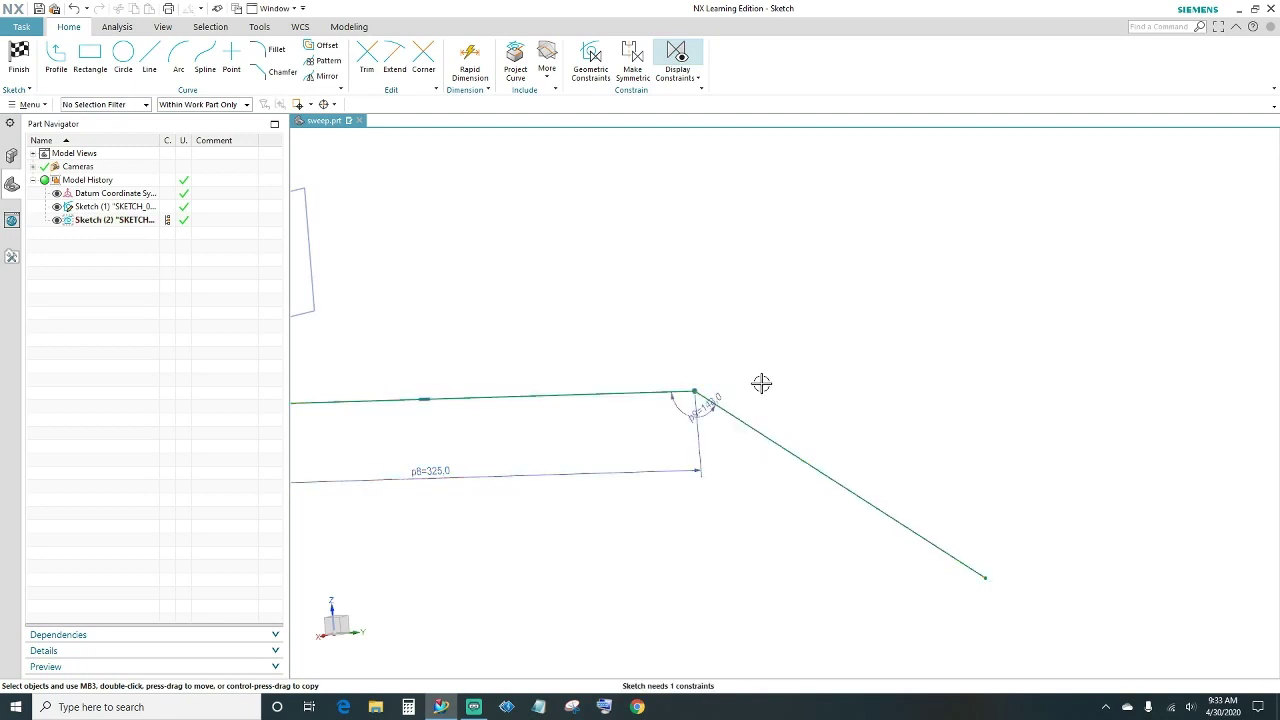
click(706, 408)
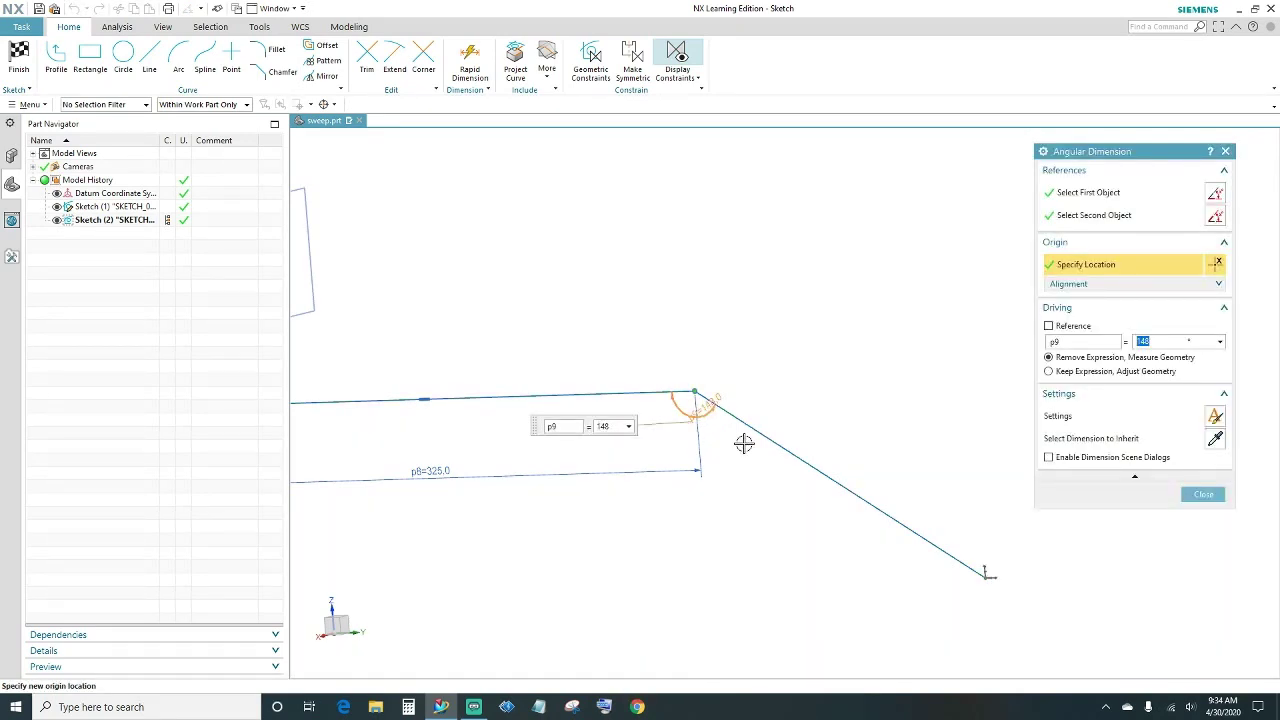
middle_click(705, 414)
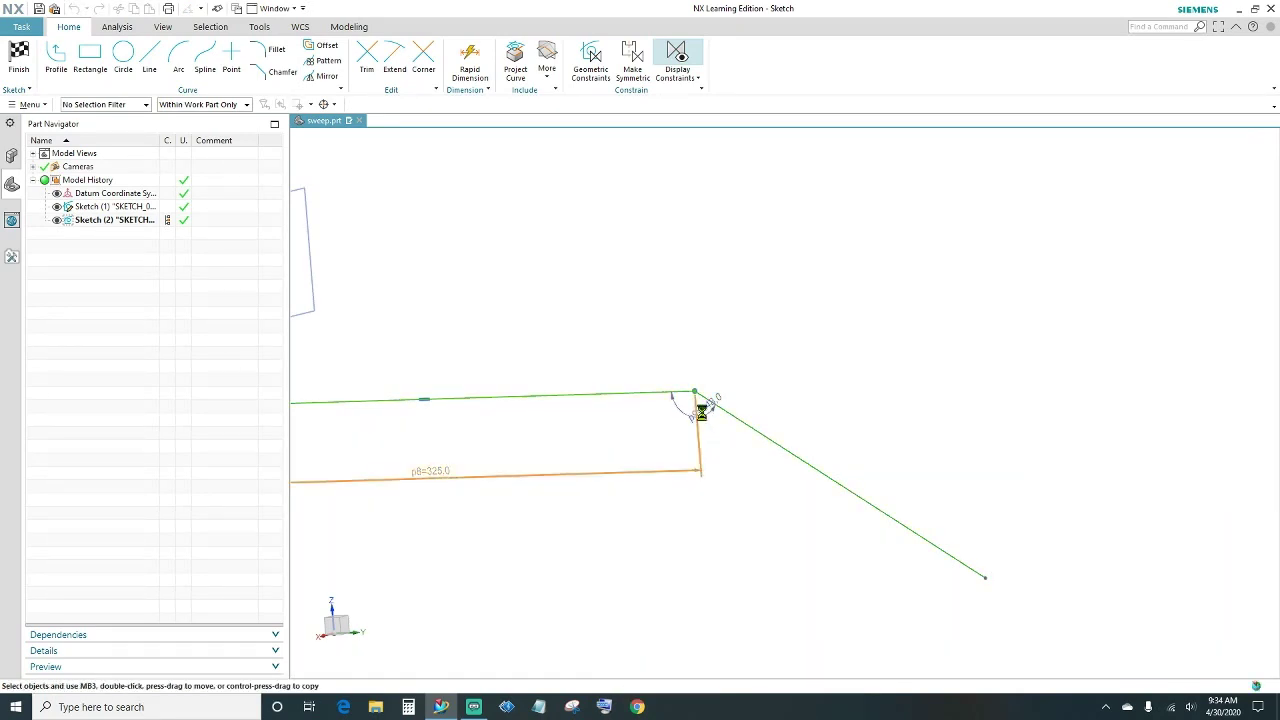
Set the upper horizontal line's length dimension to 150 mm.
double_click(701, 412)
text(15)
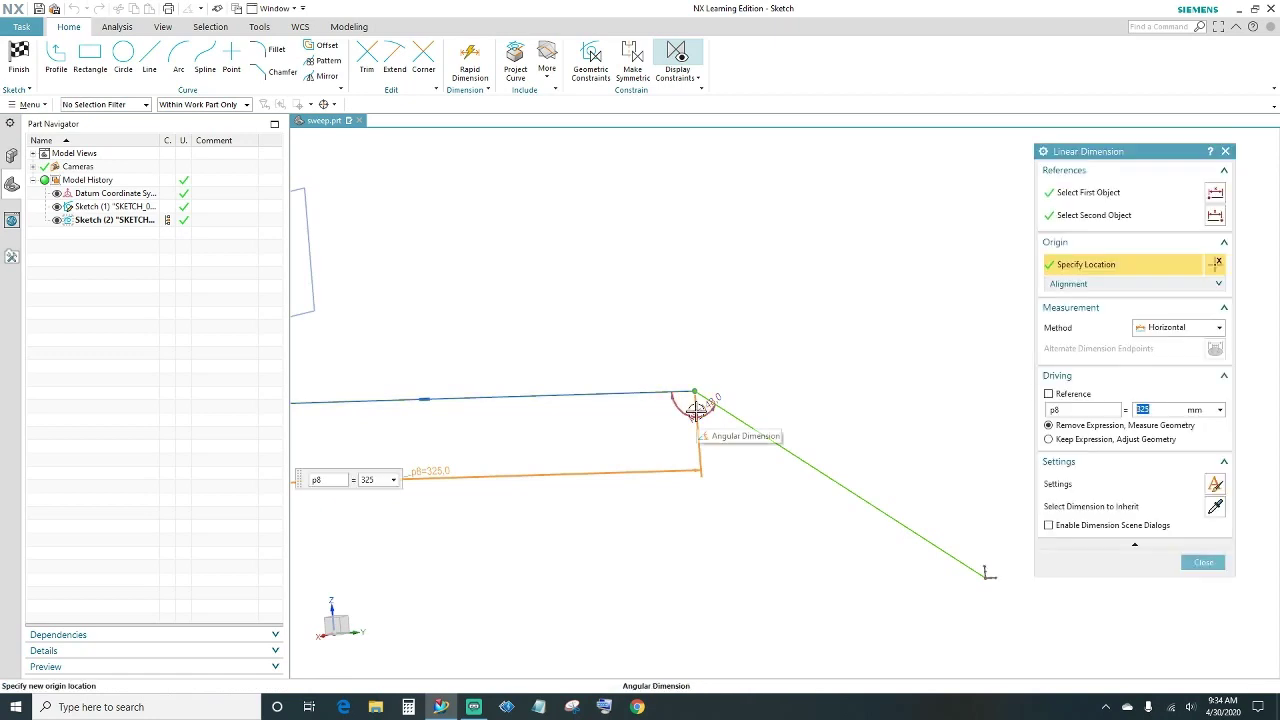
text(0)
key(Return)
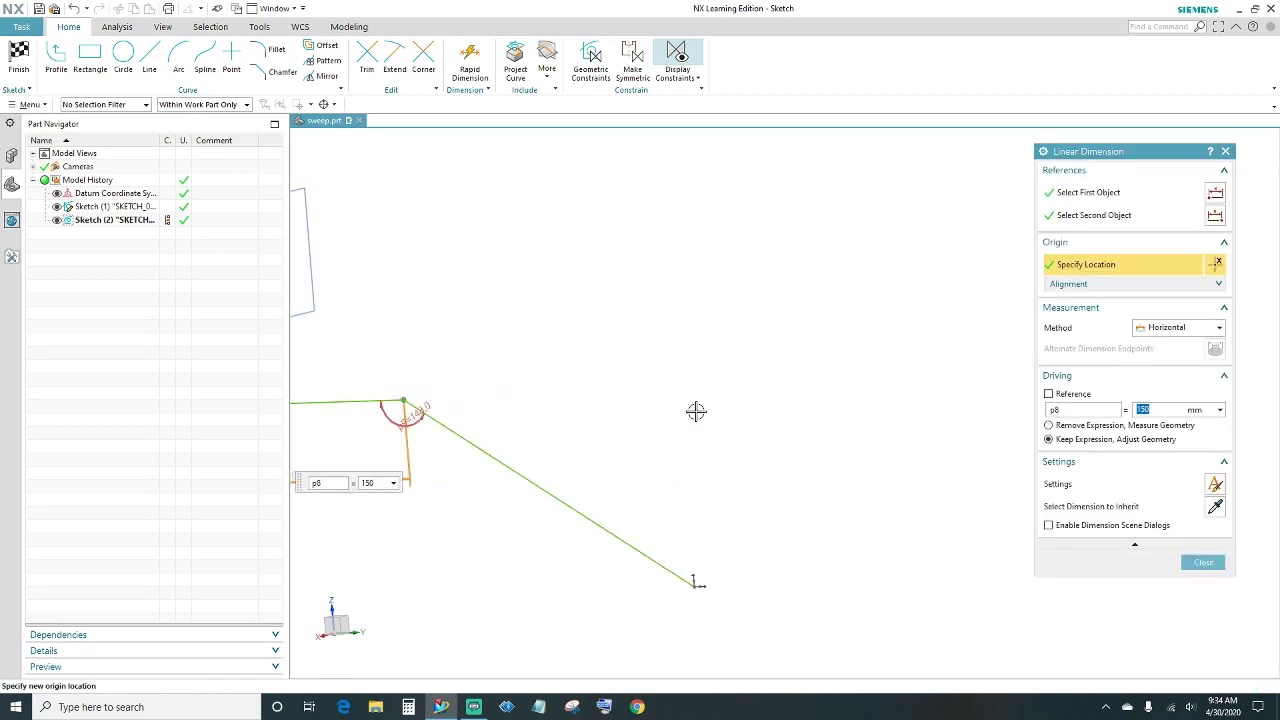
click(1194, 568)
Dimension the downward sloping line's length as 330 mm.
mouse_move(534, 571)
shift+middle_down()
mouse_move(717, 543)
mouse_move(808, 498)
mouse_move(737, 491)
shift+middle_up()
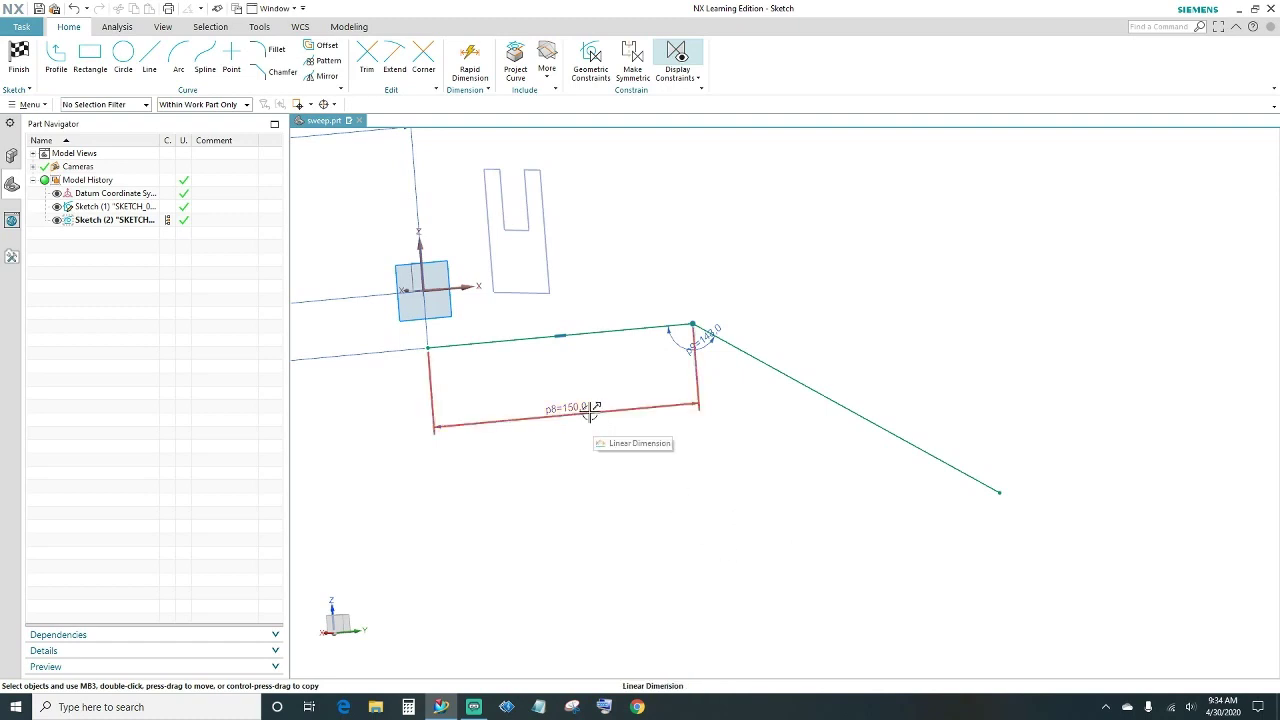
mouse_move(777, 481)
middle_down()
mouse_move(783, 517)
mouse_move(684, 505)
middle_up()
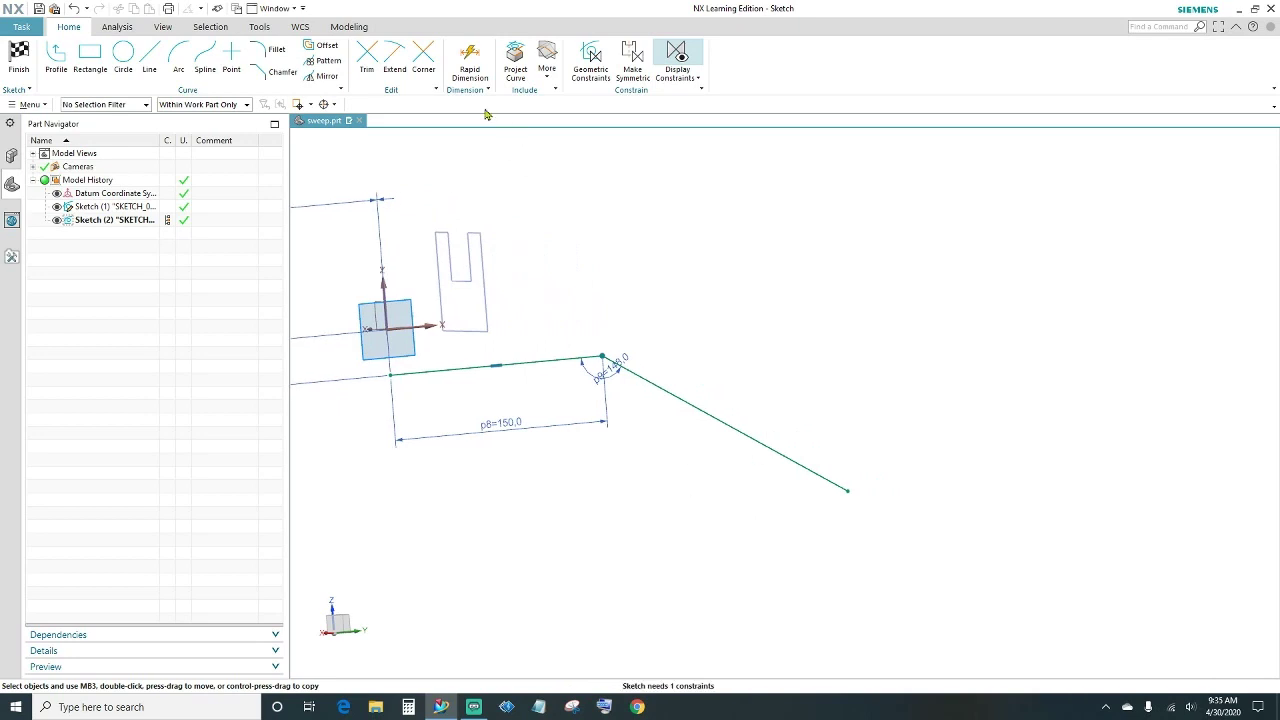
click(469, 62)
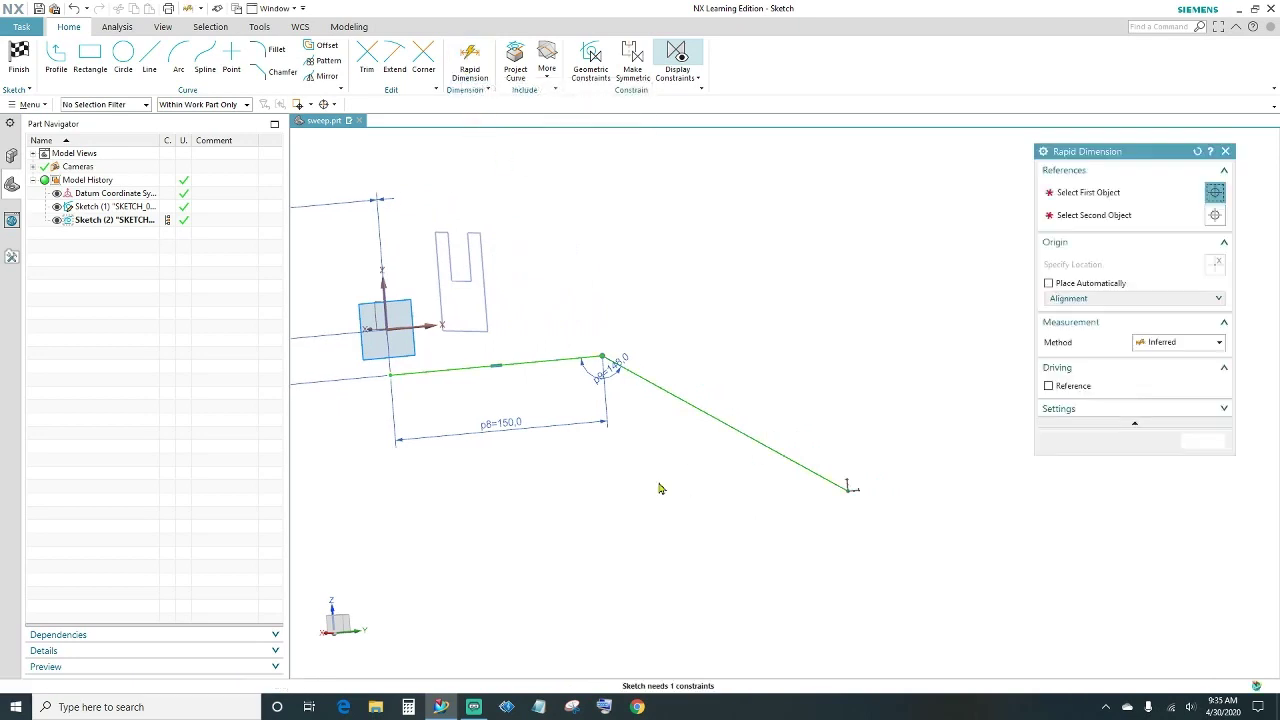
click(709, 424)
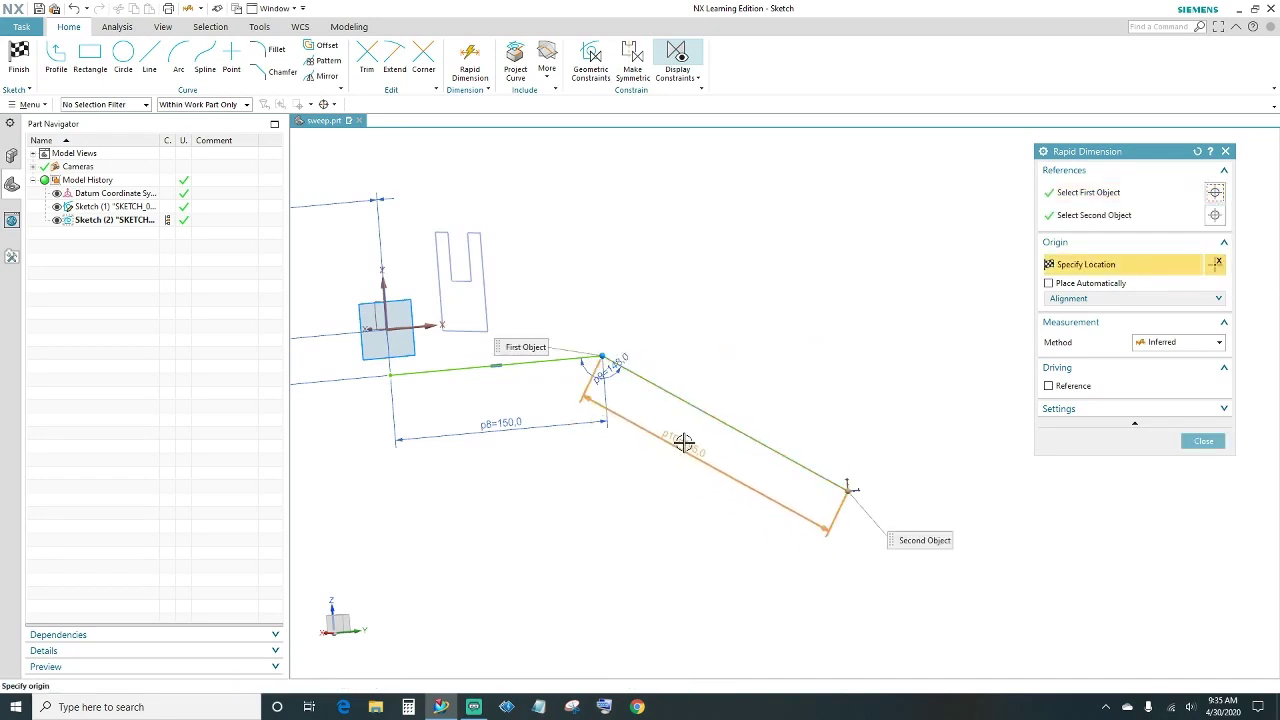
click(683, 442)
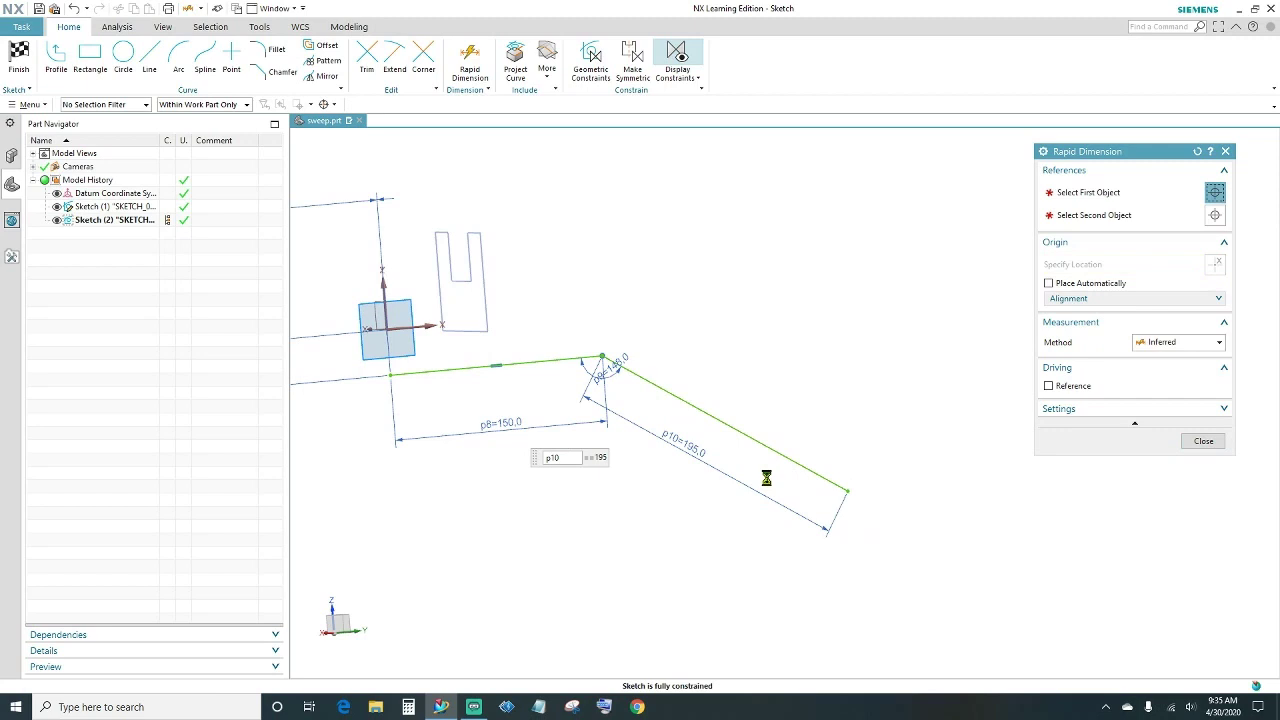
text(330)
key(Return)
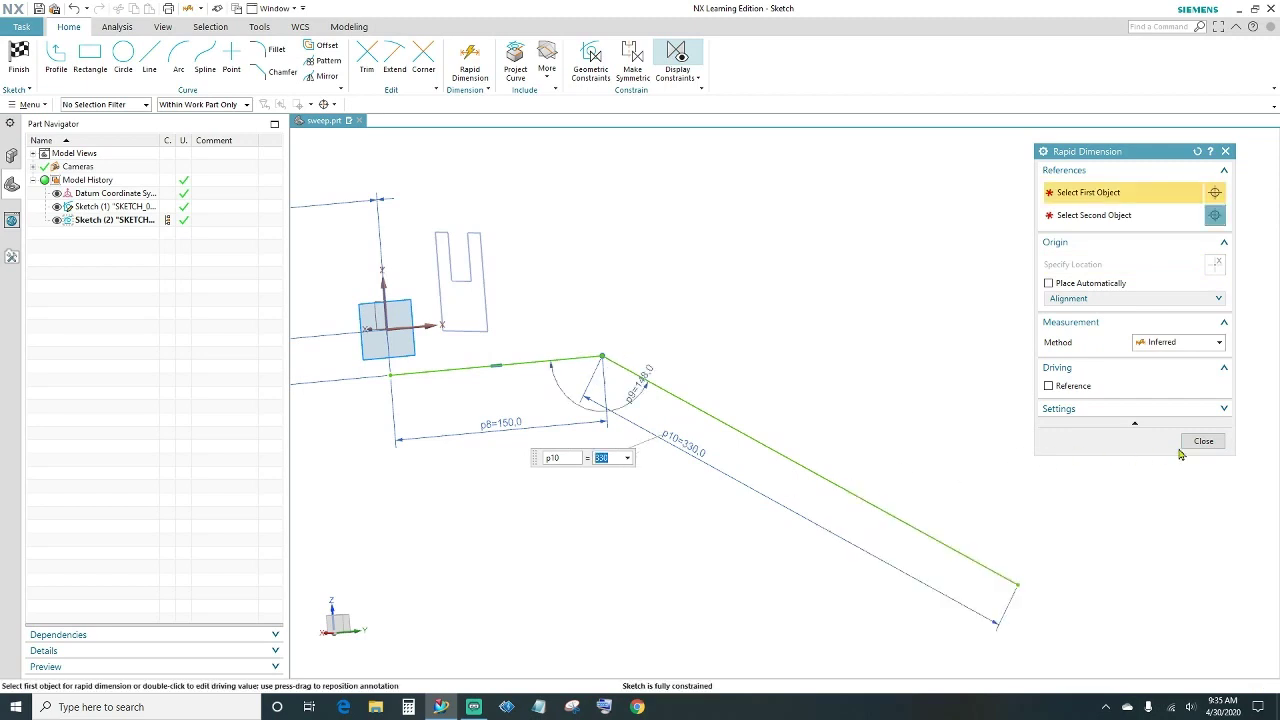
click(1203, 441)
Draw a line about 115 mm long just beyond the sloping line's lower end and constrain it to be horizontal.
mouse_move(754, 615)
middle_down()
mouse_move(734, 509)
mouse_move(771, 554)
mouse_move(743, 554)
mouse_move(792, 553)
middle_up()
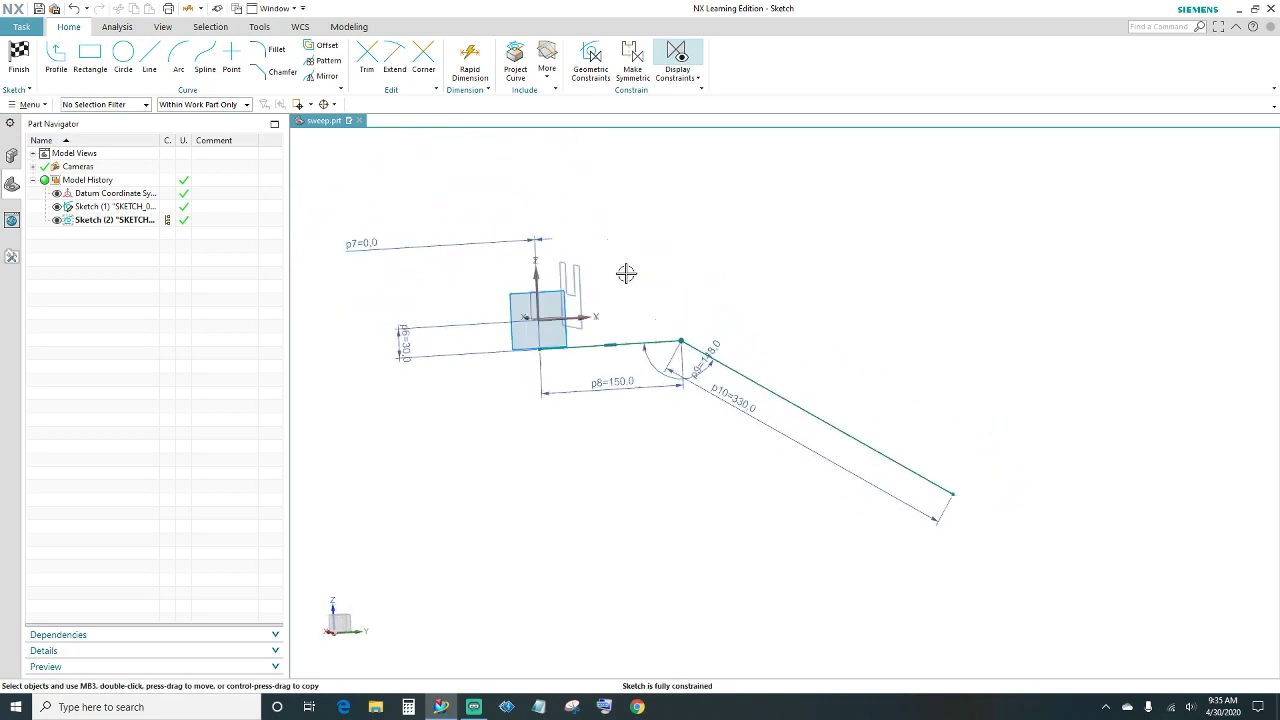
click(149, 58)
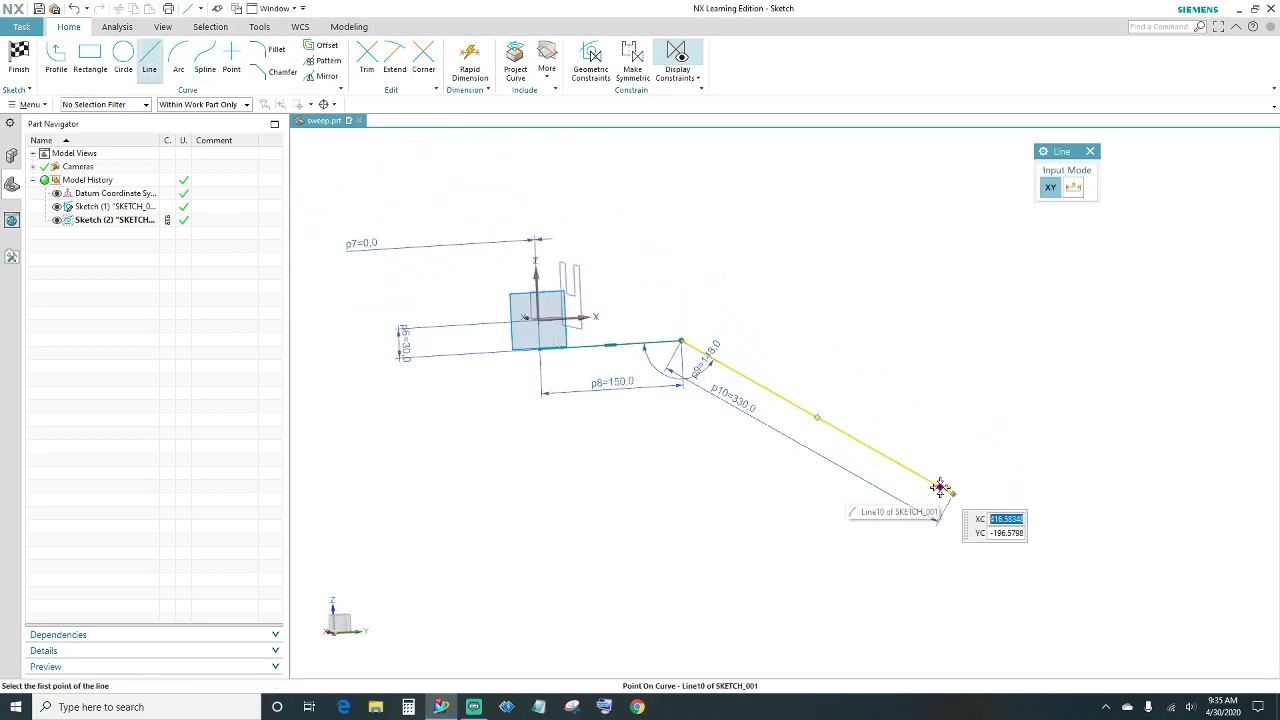
click(955, 492)
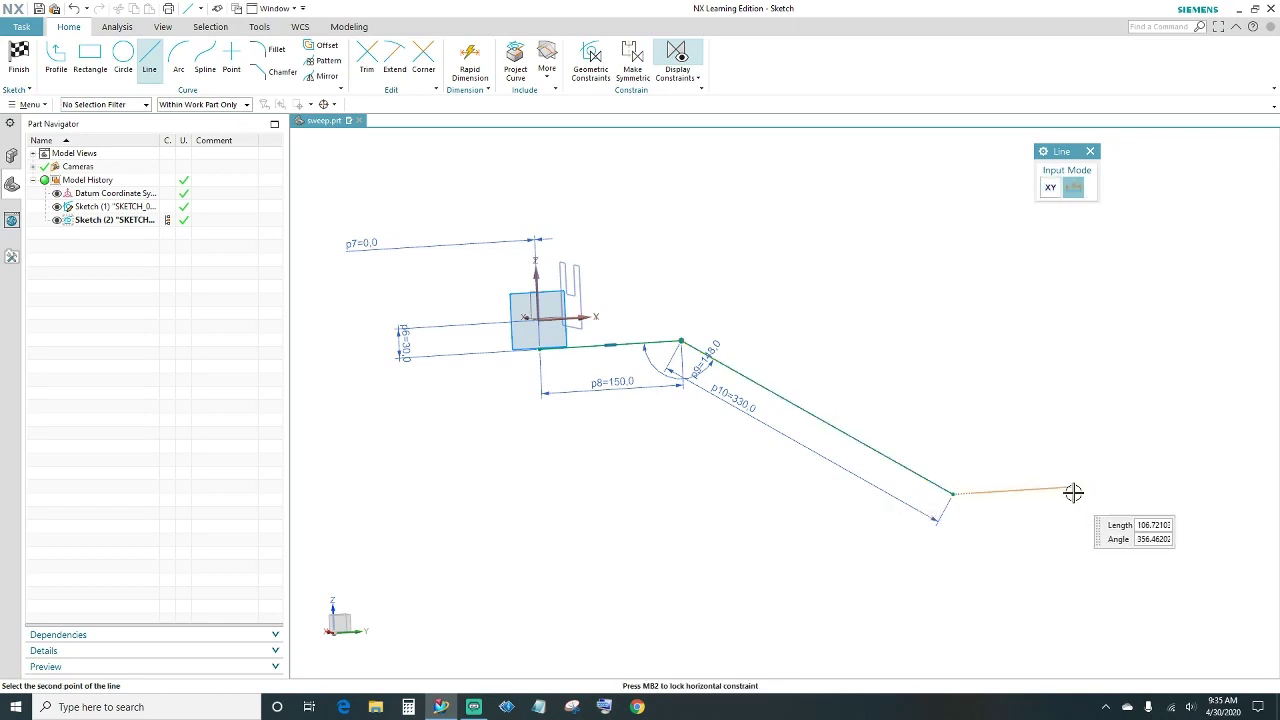
click(1080, 487)
mouse_move(993, 543)
middle_down()
mouse_move(1015, 535)
mouse_move(764, 537)
middle_up()
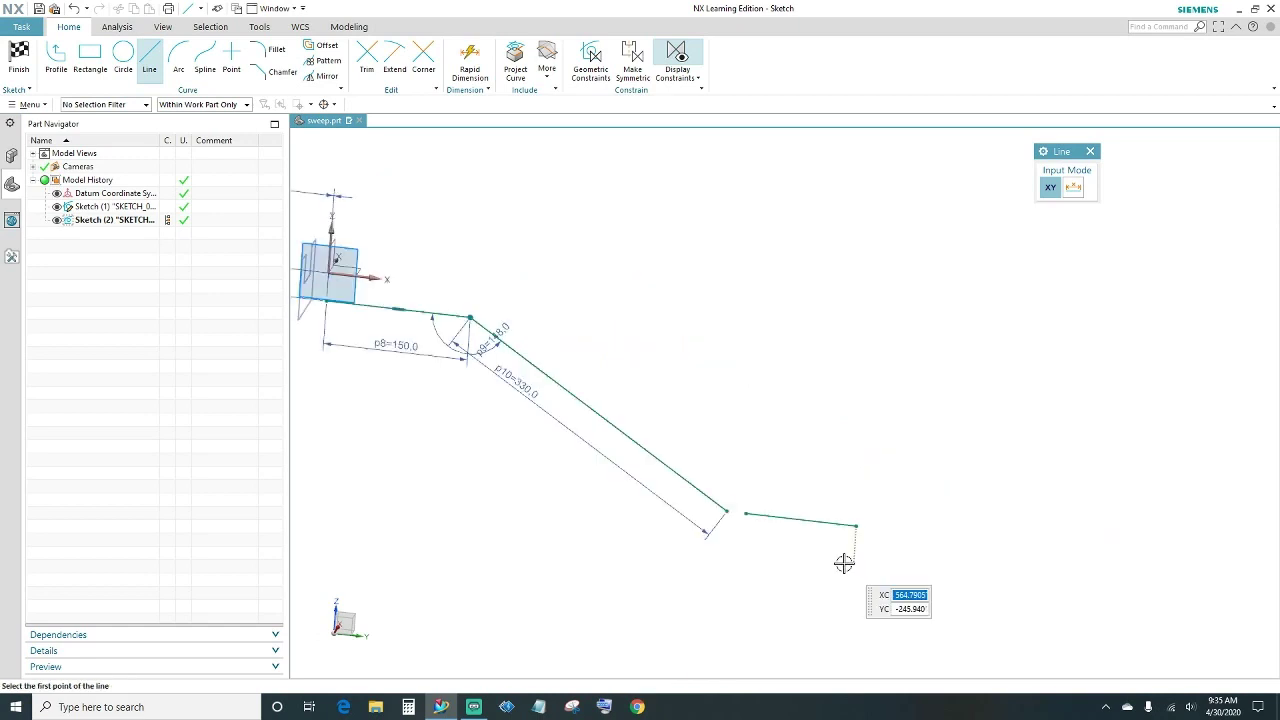
key(Escape)
click(760, 517)
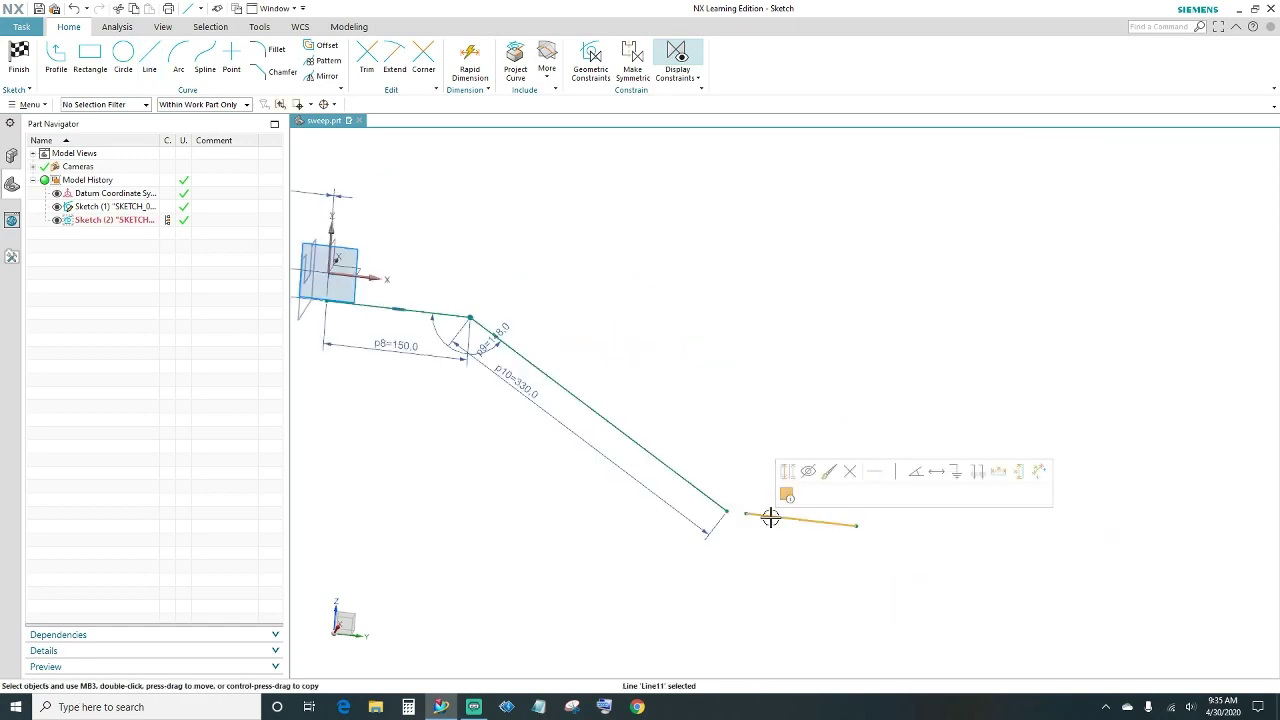
click(872, 471)
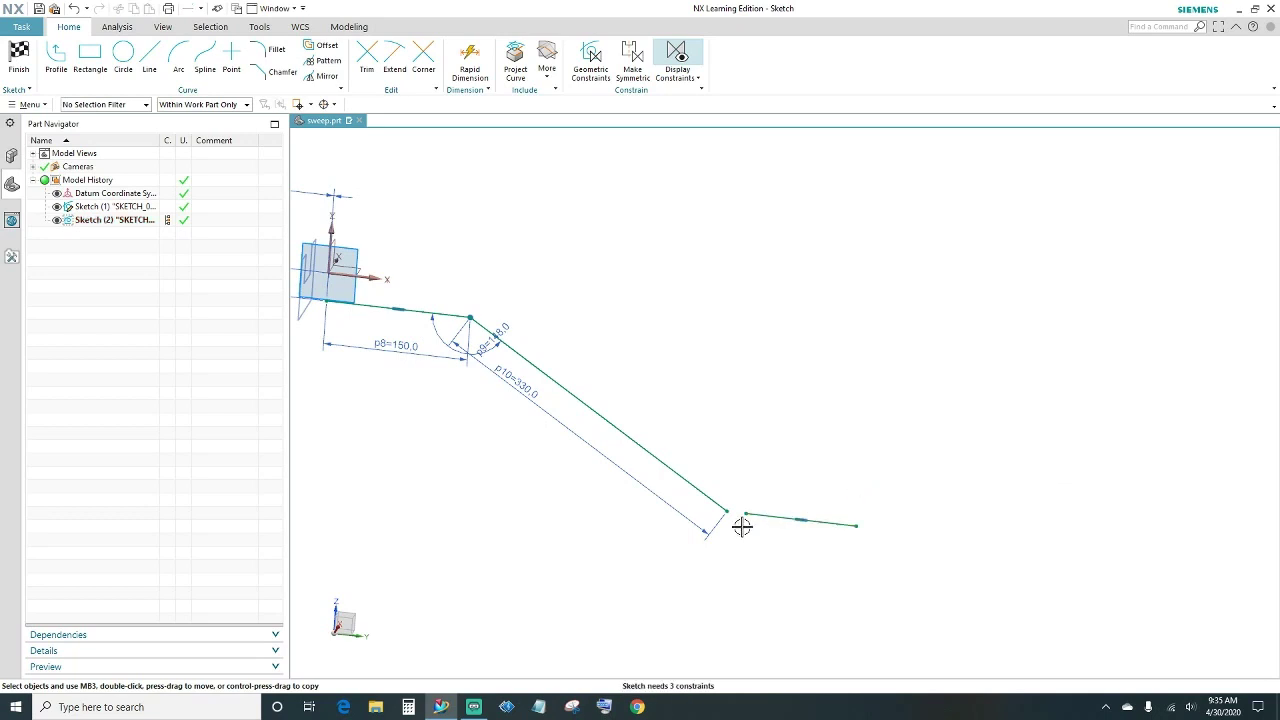
Make the new horizontal line's near endpoint coincident with the sloping line's lower endpoint.
click(746, 513)
click(727, 511)
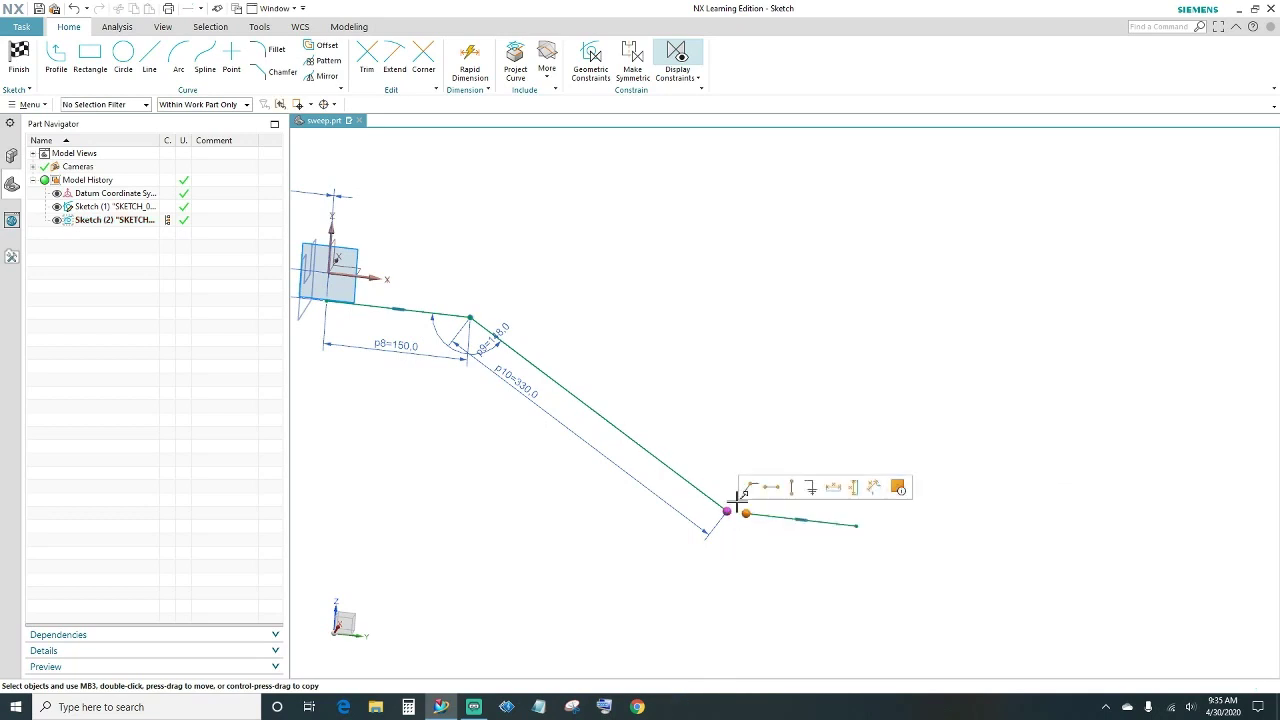
click(750, 488)
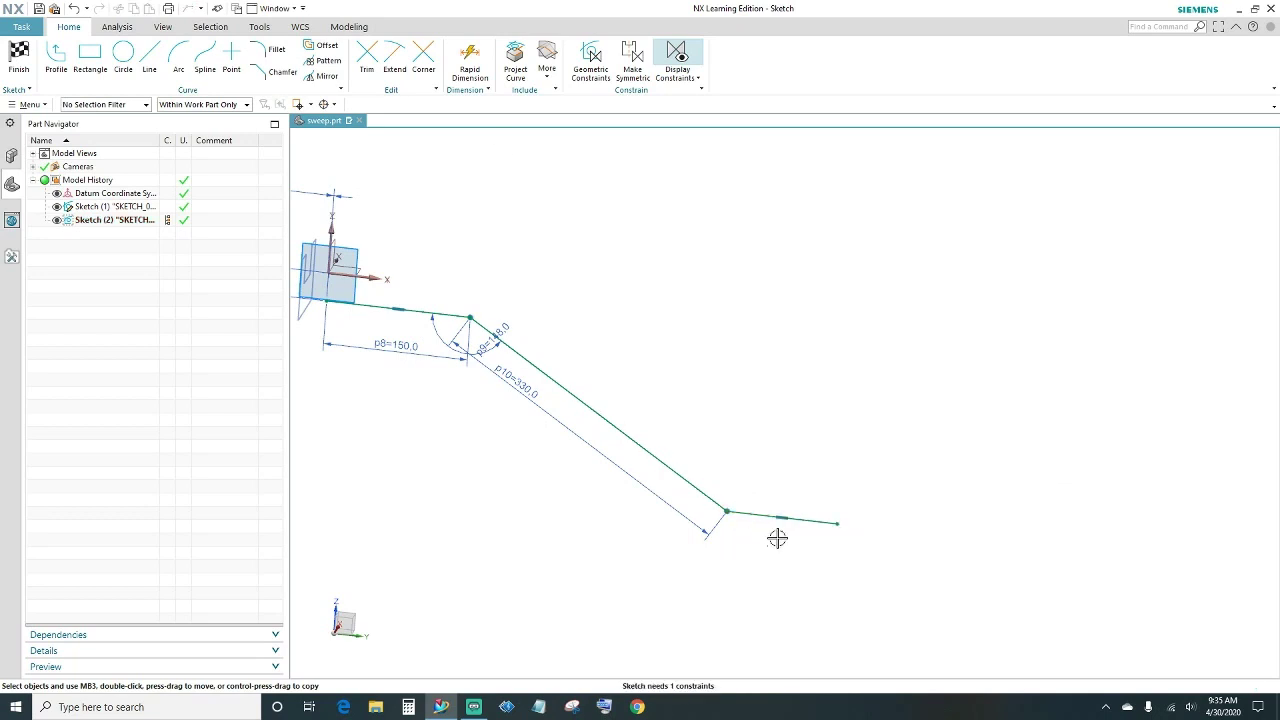
Dimension the lower horizontal line's length as 135 mm.
click(469, 62)
click(812, 520)
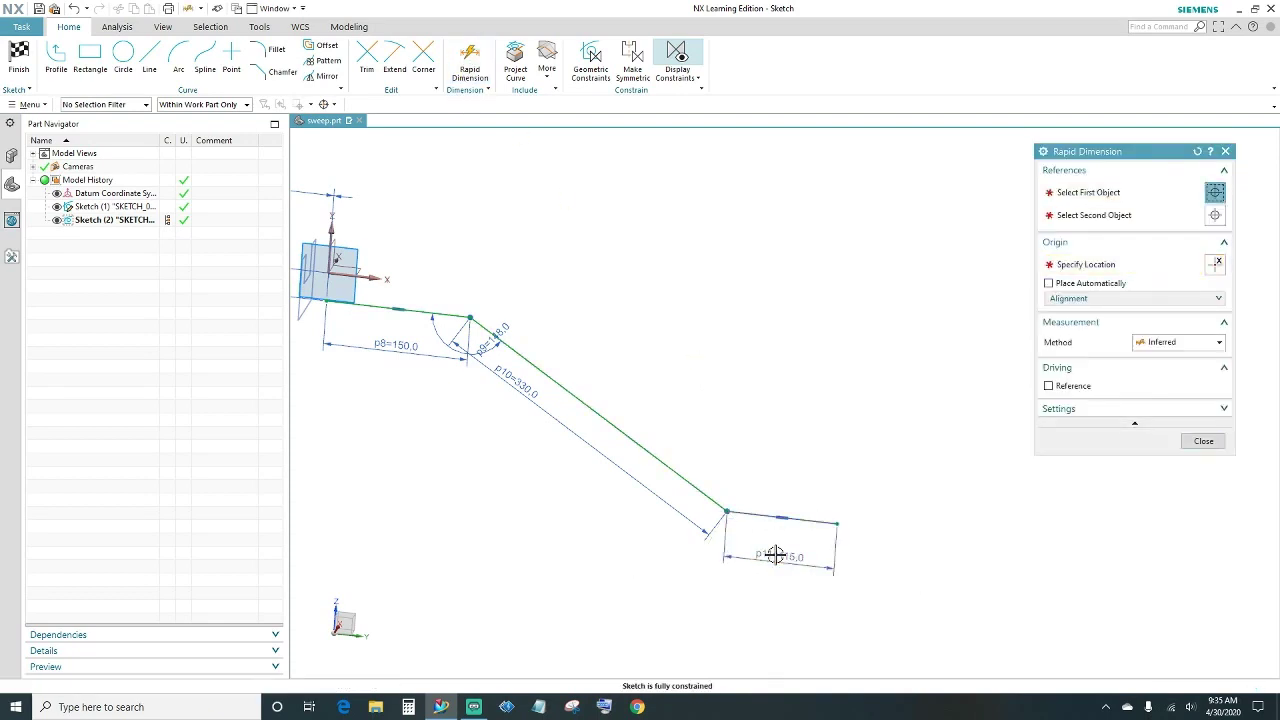
click(776, 555)
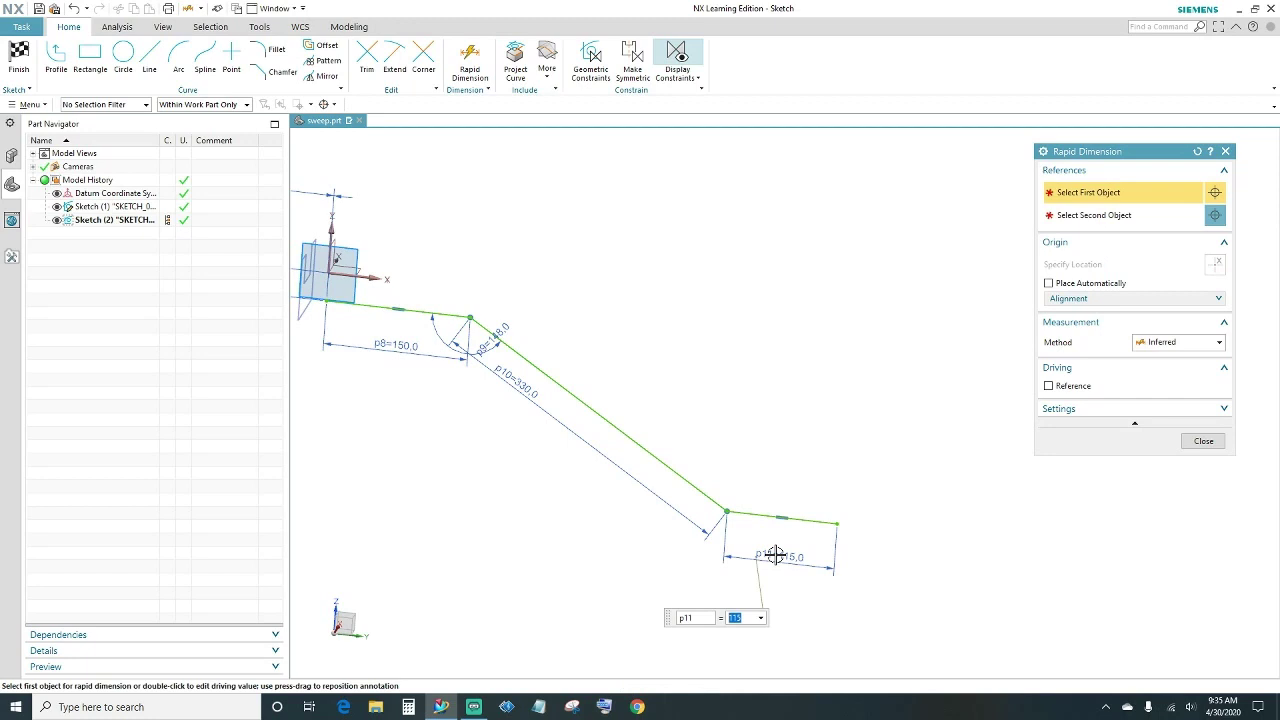
text(135)
key(Return)
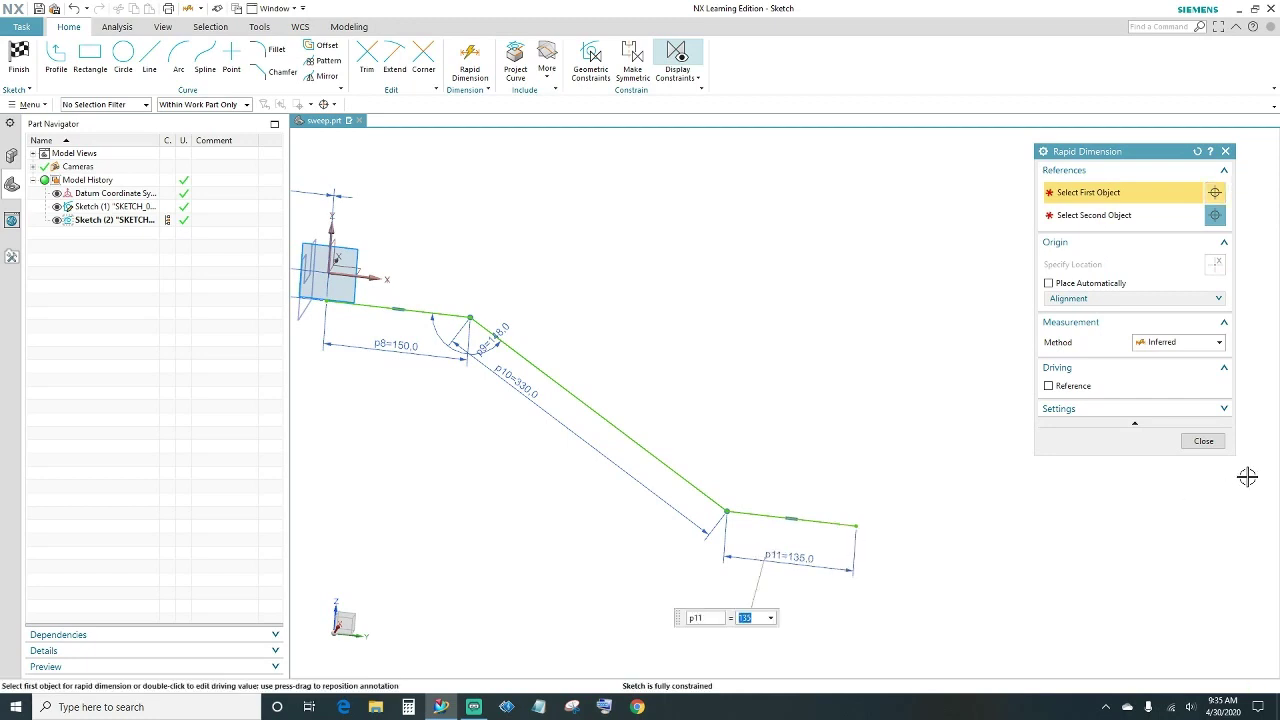
click(1204, 441)
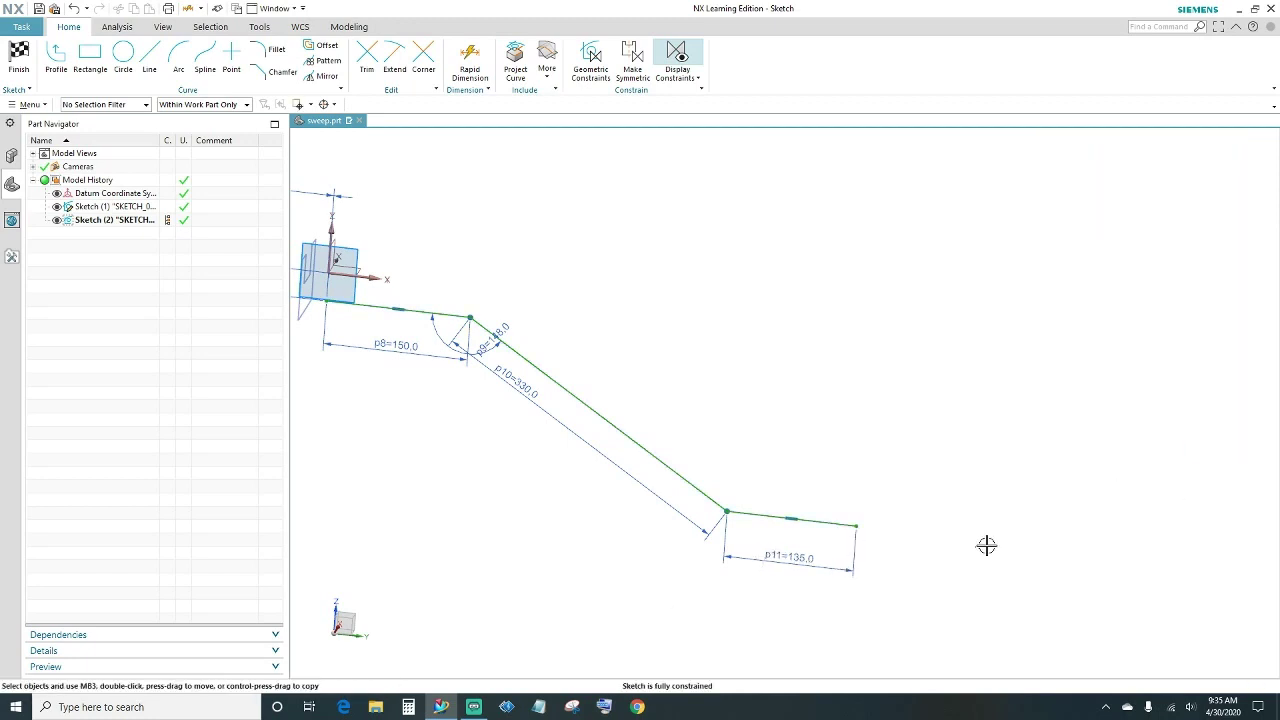
Draw a line sloping upward just beyond the 135 mm line's free end, and make it equal in length to the 330 mm line.
click(149, 58)
click(885, 520)
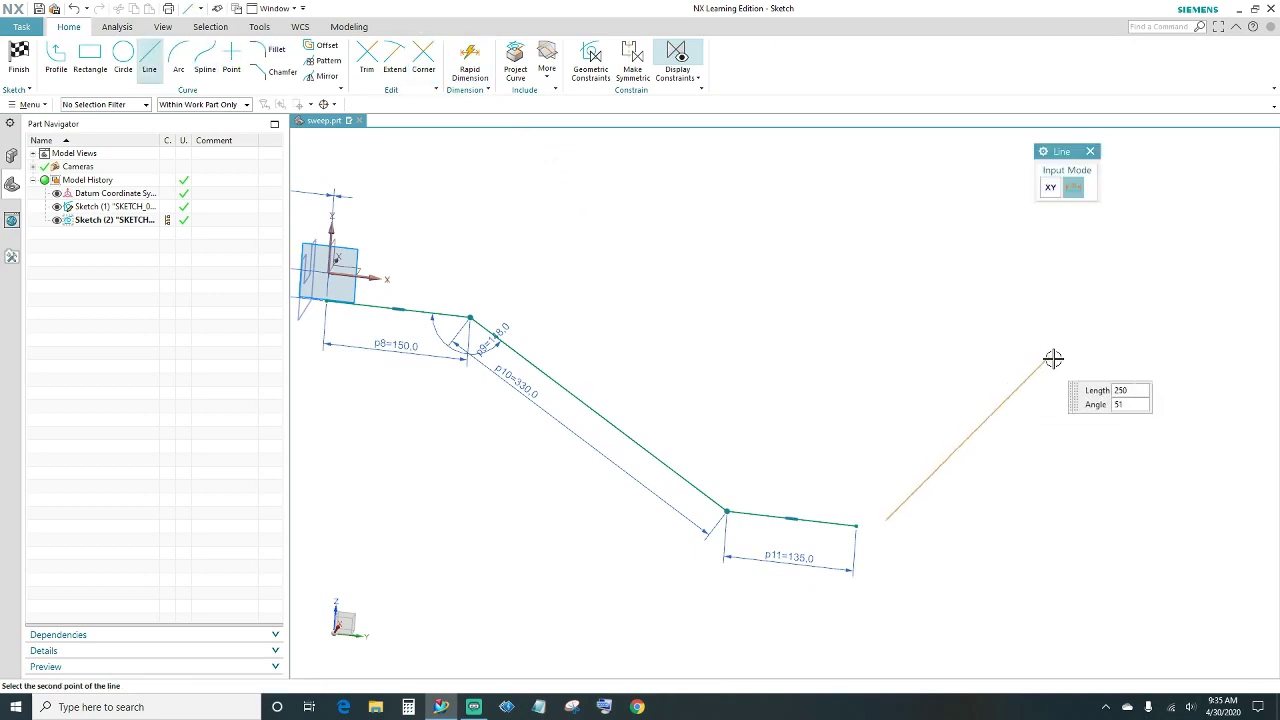
click(1071, 359)
key(Escape)
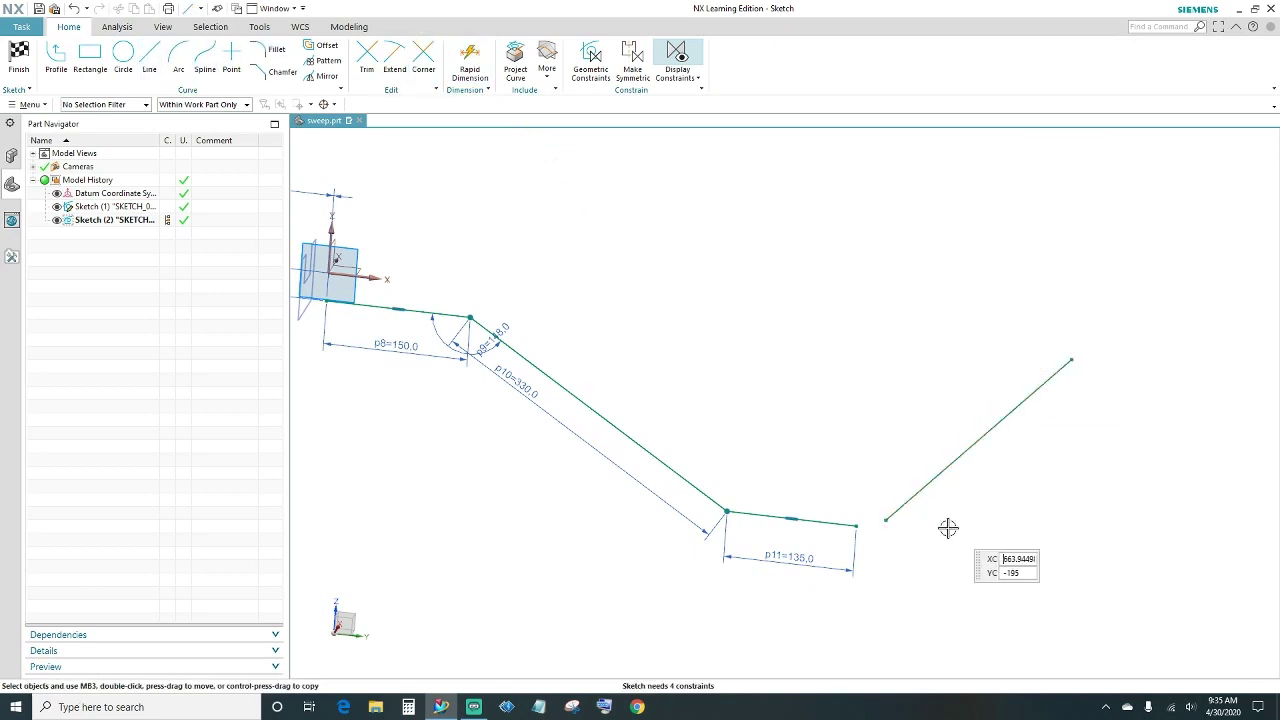
click(930, 484)
click(667, 474)
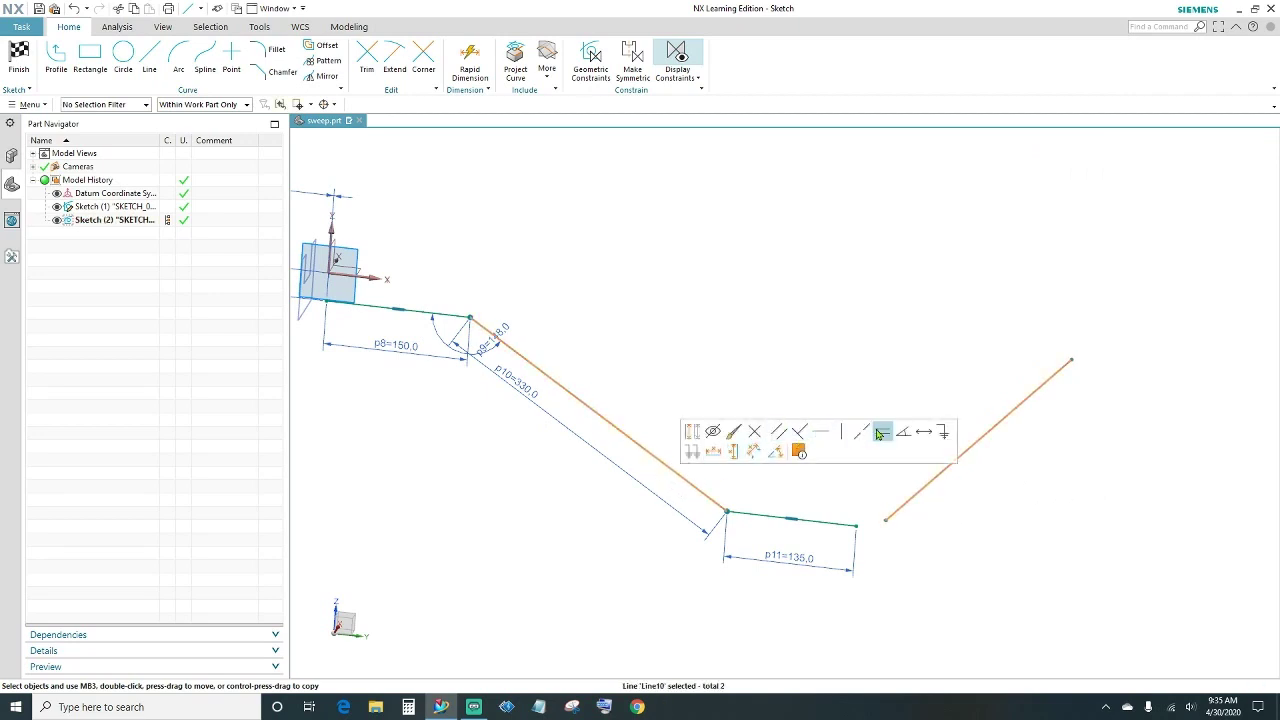
click(881, 433)
Make the rising line's lower endpoint coincident with the free end of the 135 mm line.
click(887, 518)
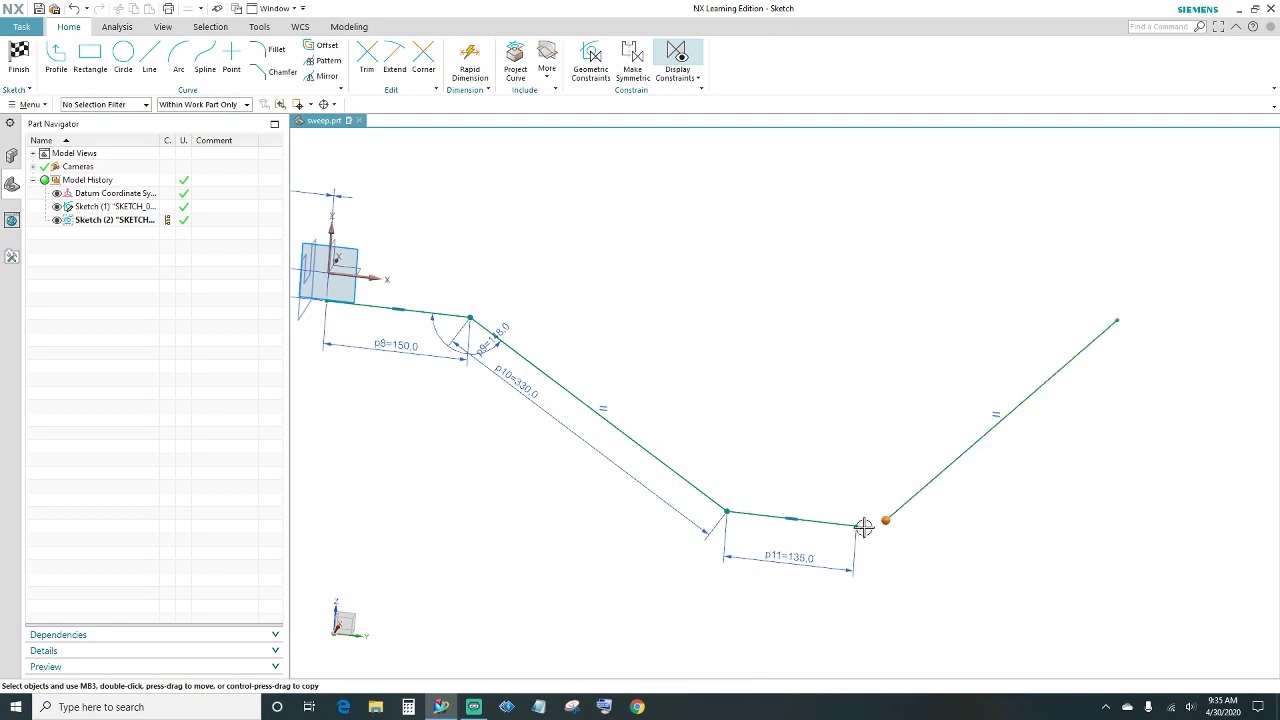
click(856, 525)
click(880, 505)
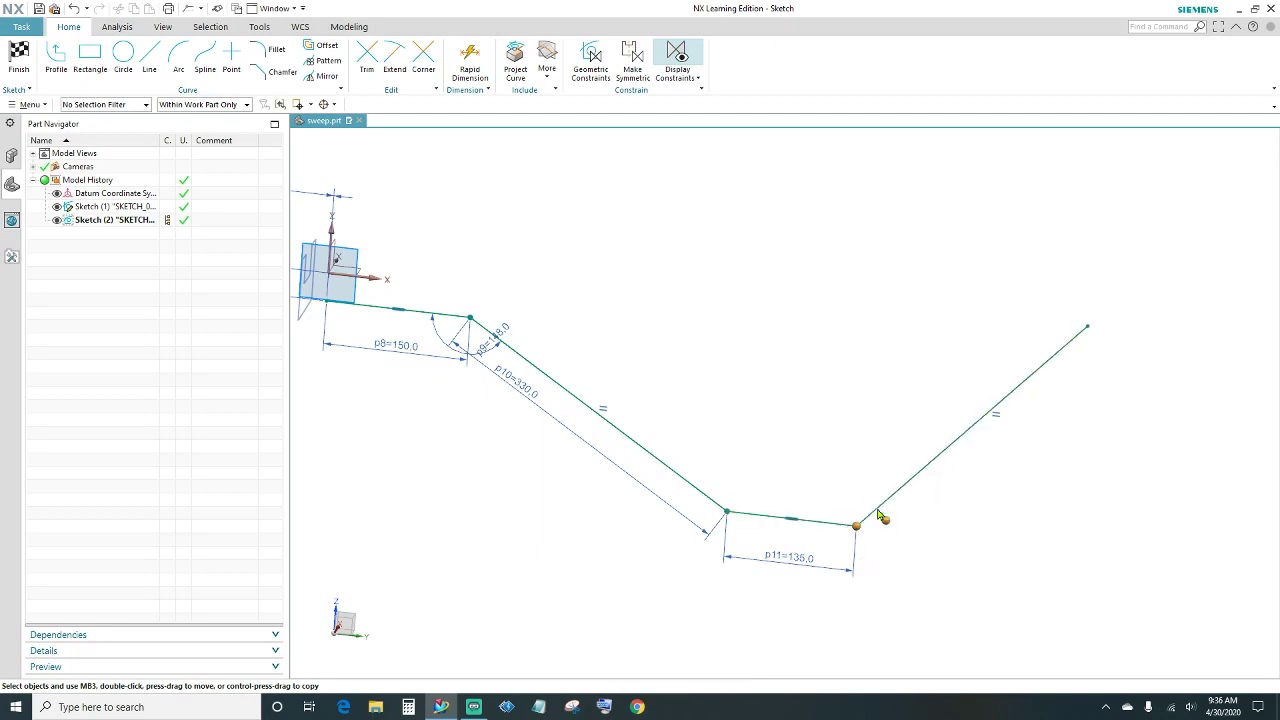
Dimension the angle between the 135 mm line and the rising line, and set it to 150 degrees.
click(845, 522)
click(876, 507)
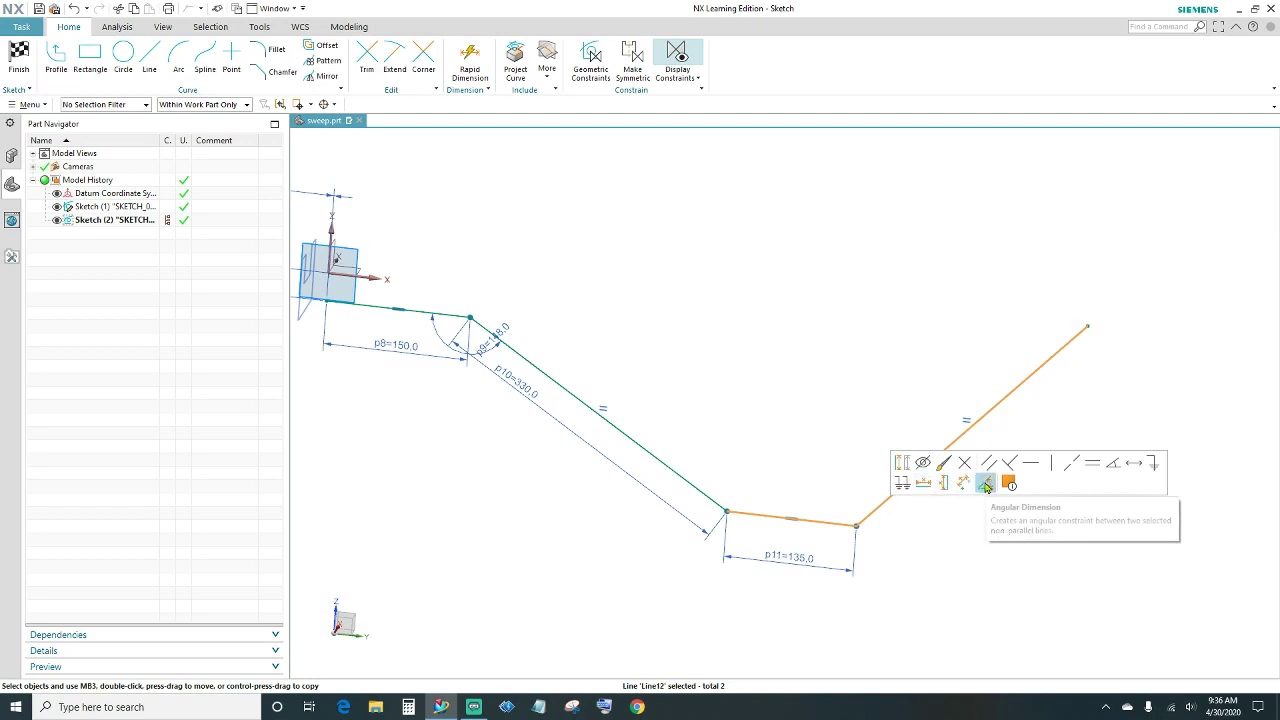
click(977, 484)
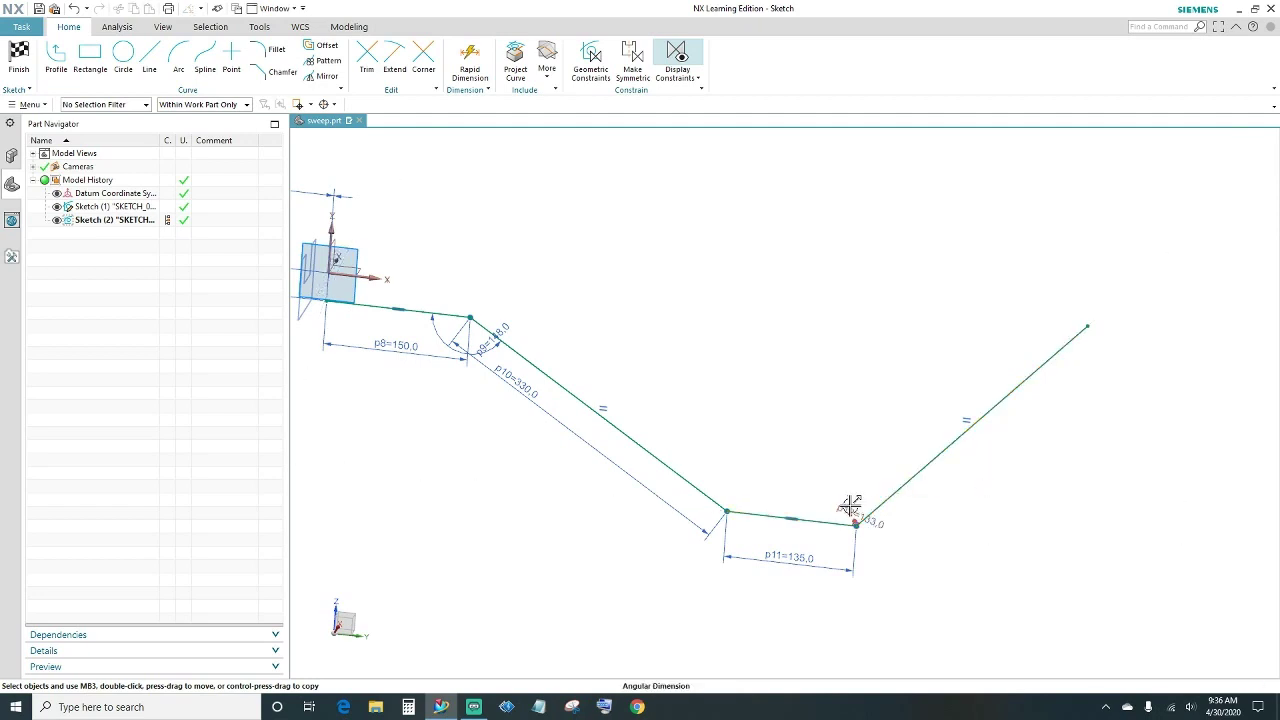
mouse_move(852, 515)
mouse_down()
mouse_move(840, 500)
mouse_move(849, 509)
mouse_up()
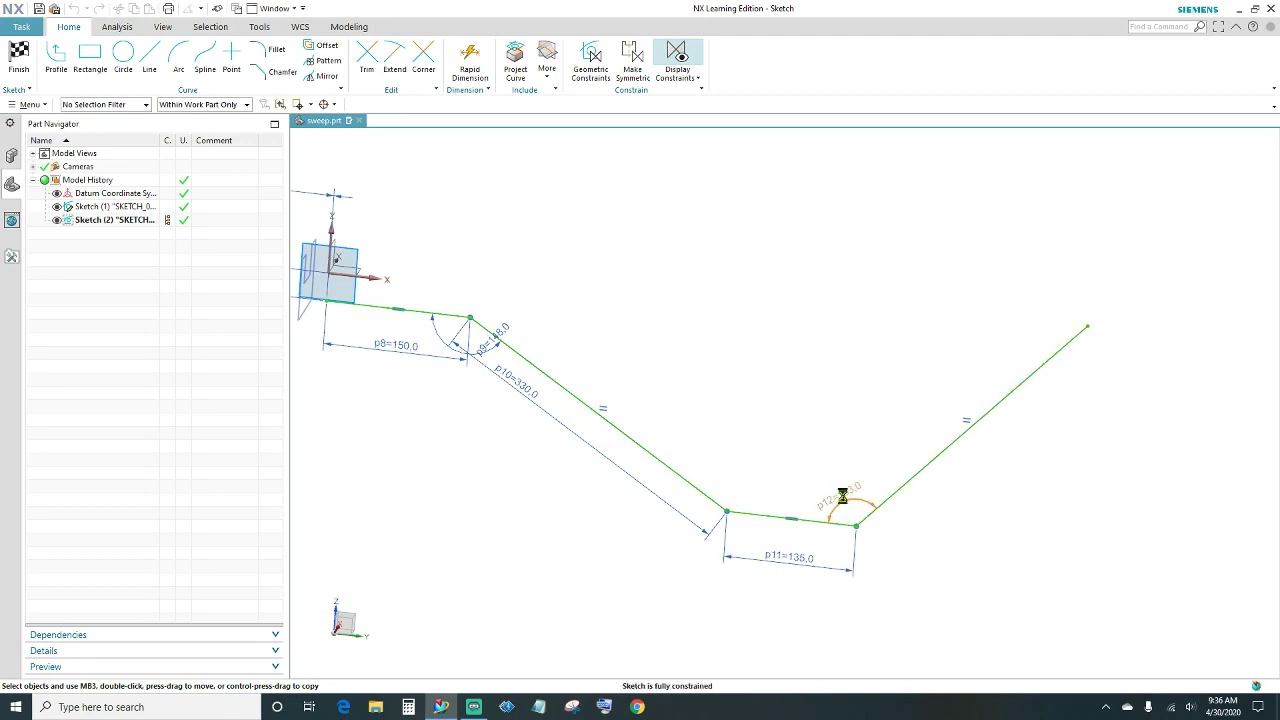
double_click(846, 498)
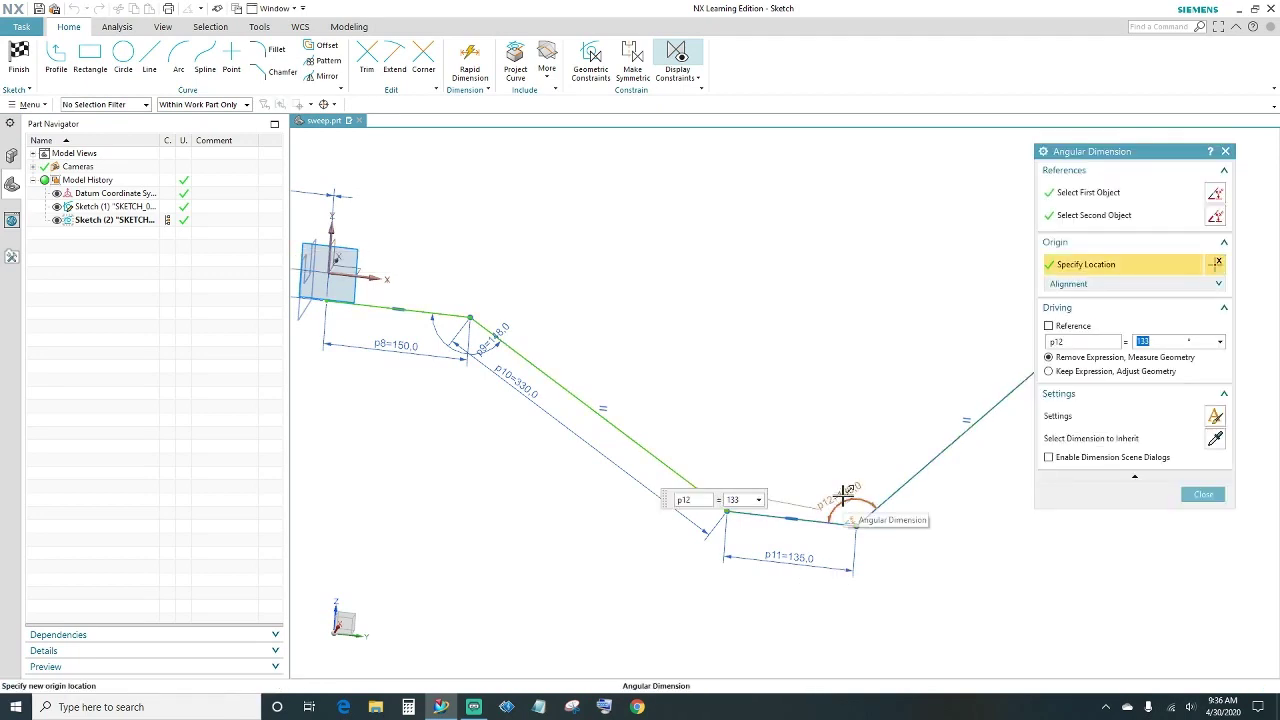
text(150)
key(Return)
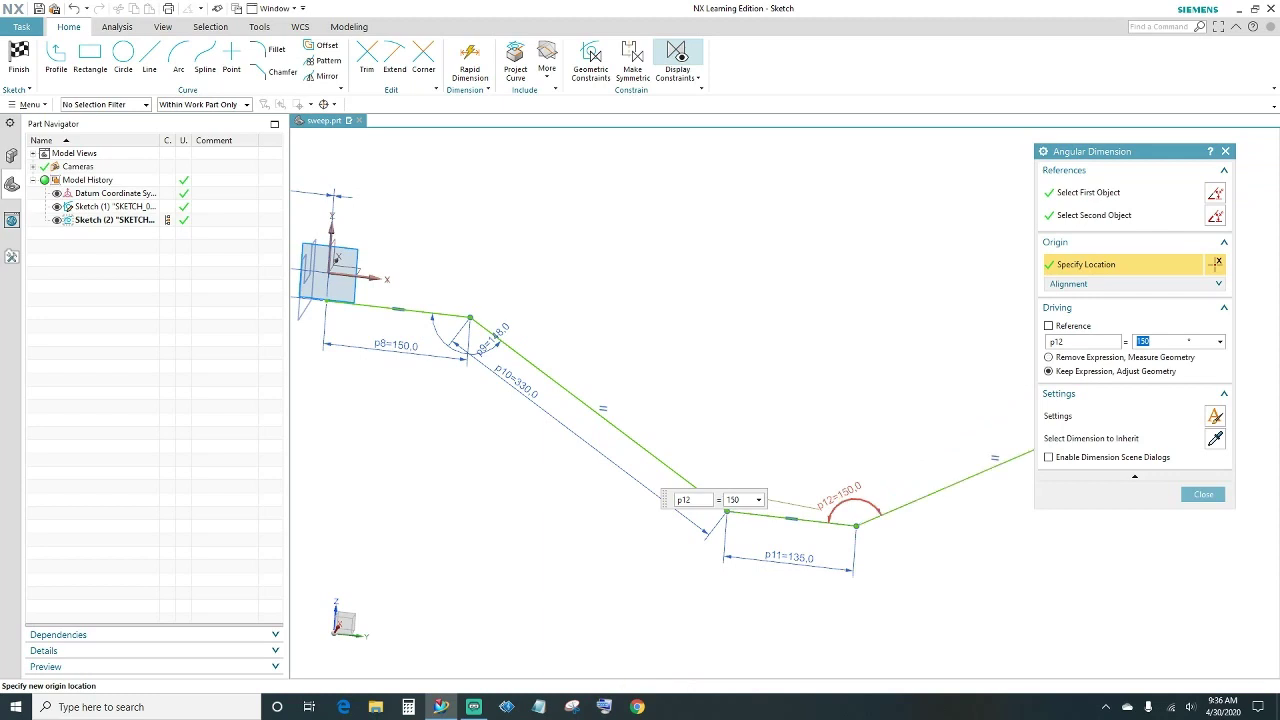
click(1200, 495)
Draw a separate, nearly horizontal line in the empty space above the path.
shift+middle_drag(1057, 545, 1004, 557)
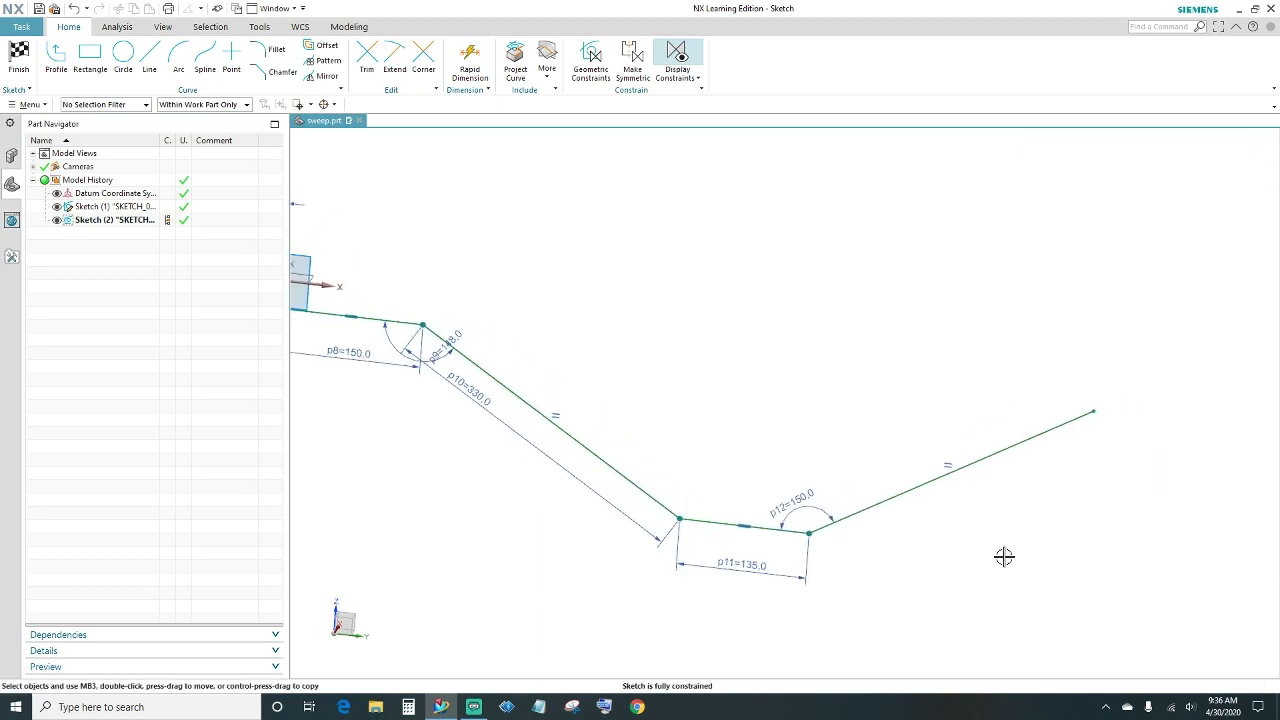
click(149, 58)
click(708, 347)
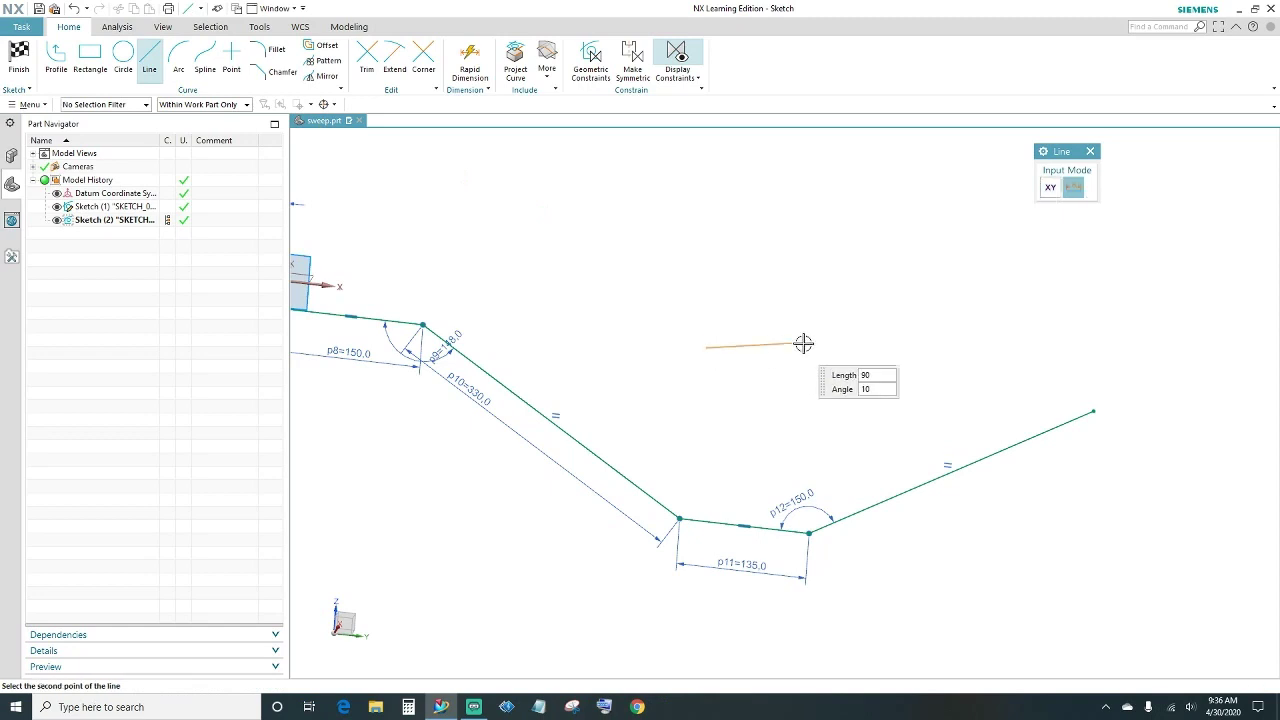
click(883, 368)
key(Escape)
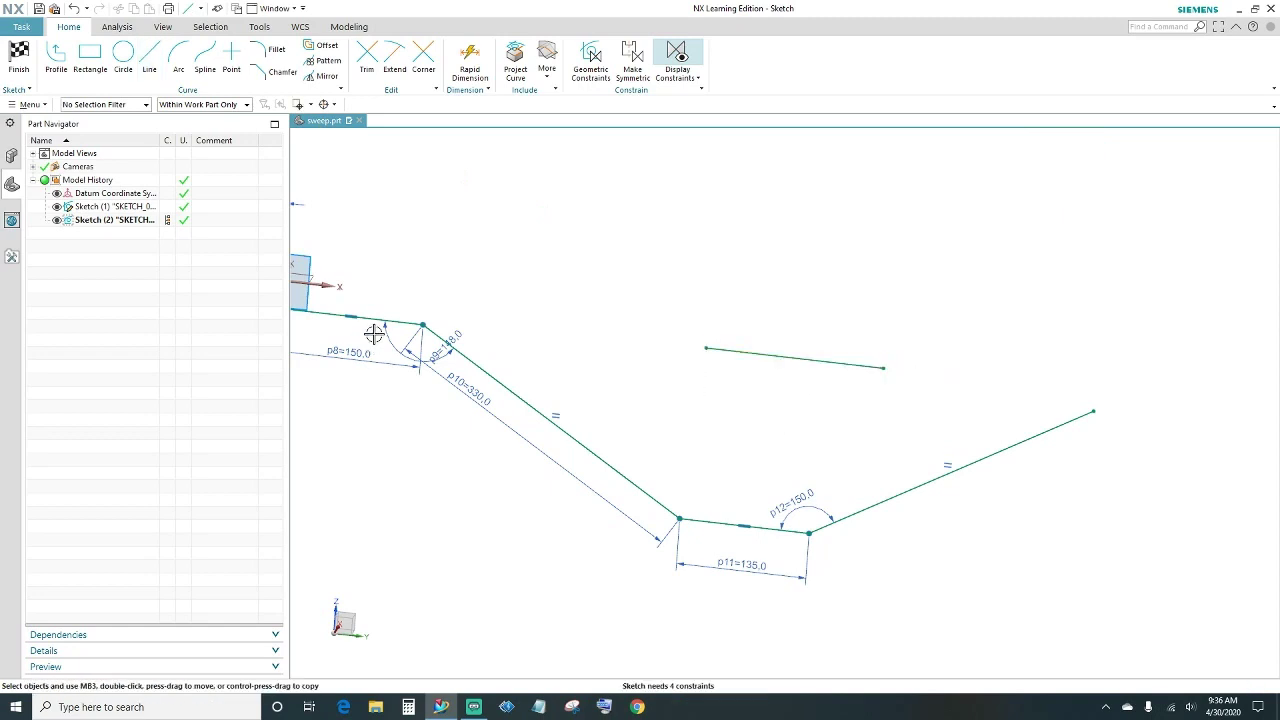
Make the new separate line equal in length to the first 150 mm line and constrain it horizontal.
click(749, 355)
click(749, 355)
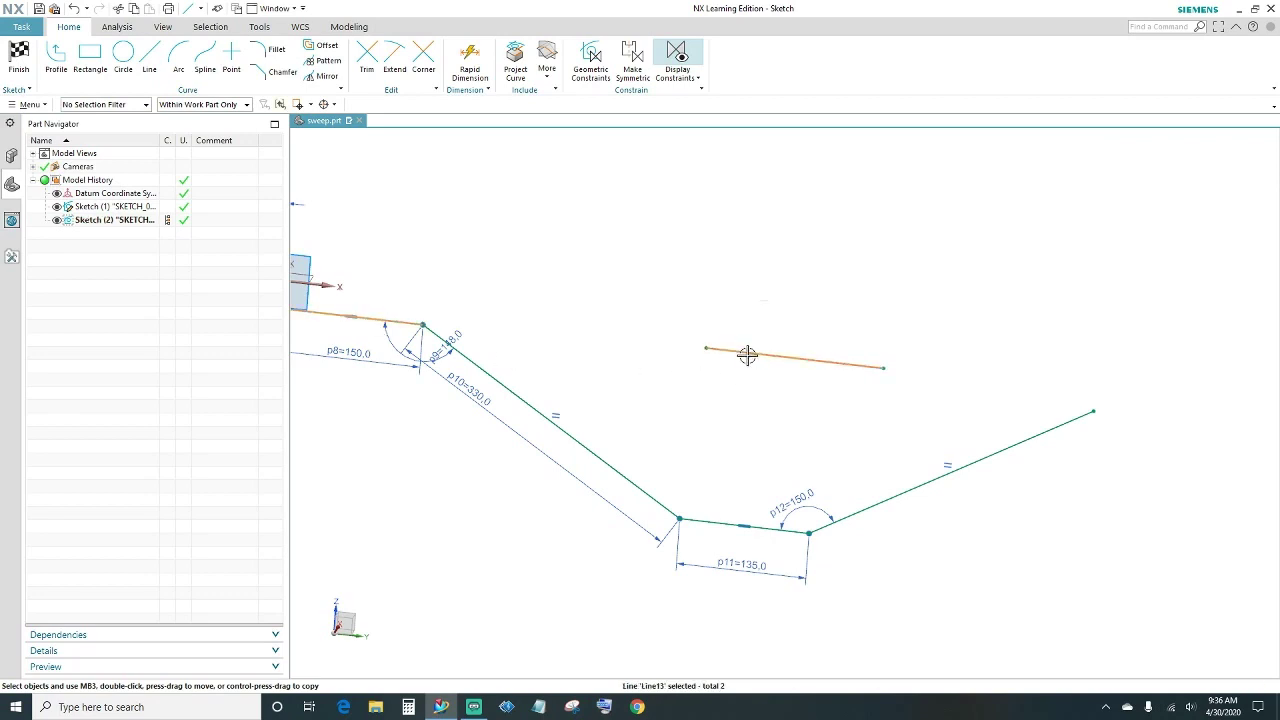
click(964, 316)
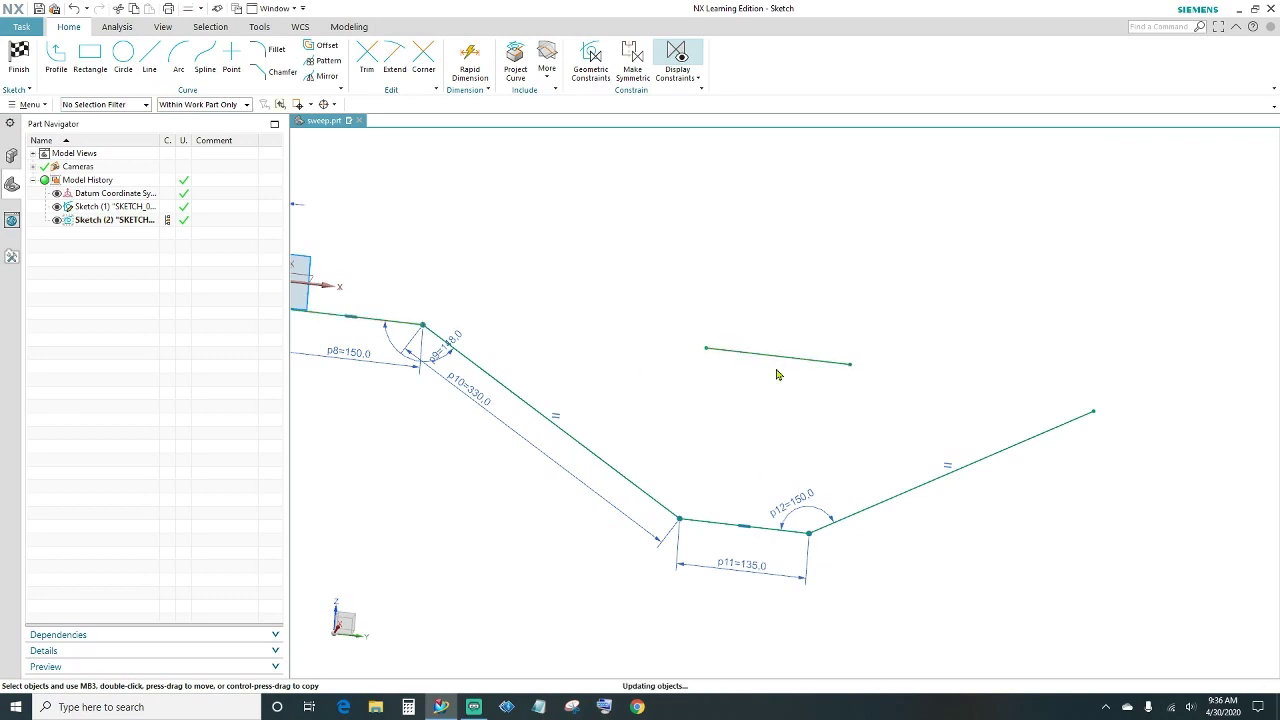
click(734, 354)
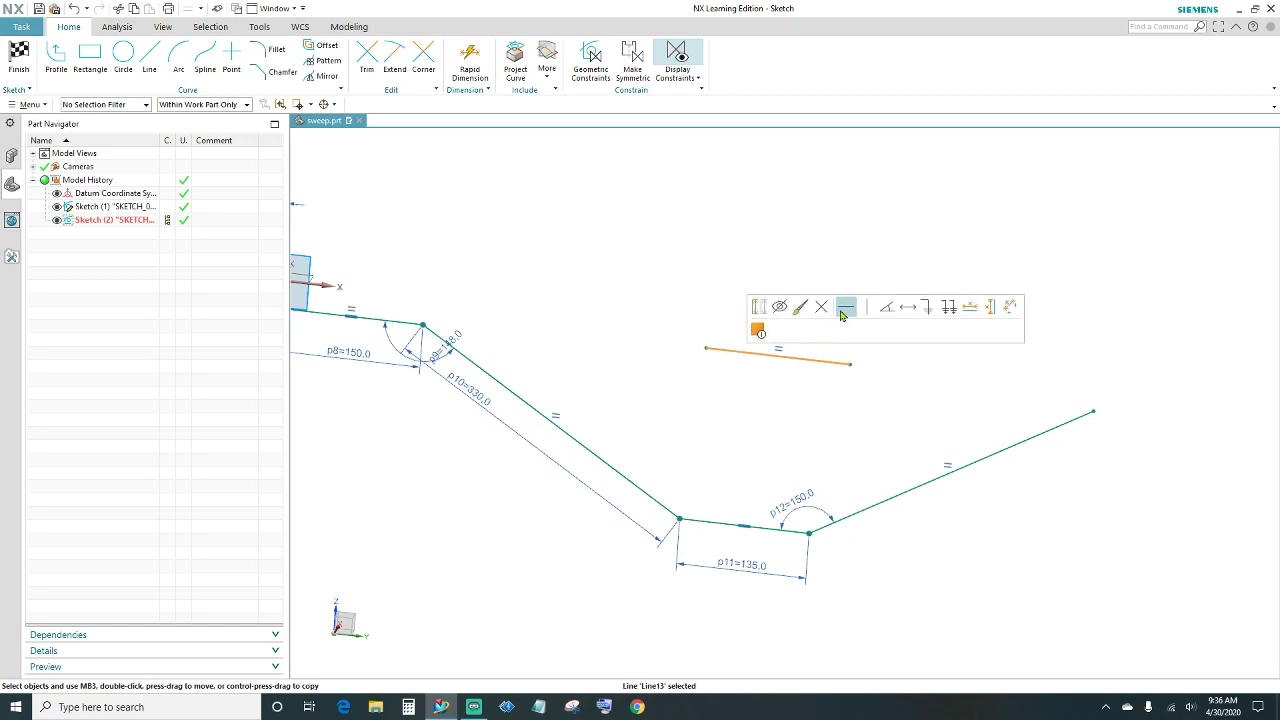
key(Escape)
Make the new horizontal line's near endpoint coincident with the rising line's upper endpoint.
click(705, 346)
click(1093, 411)
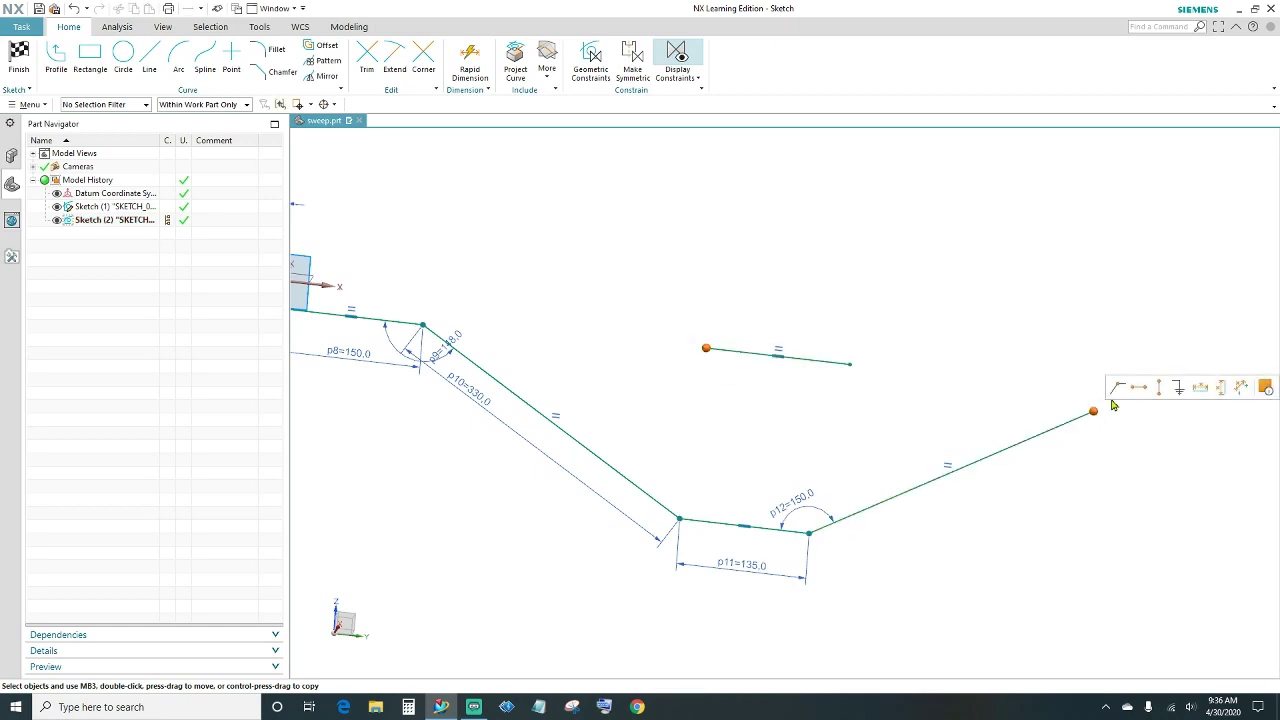
click(1117, 389)
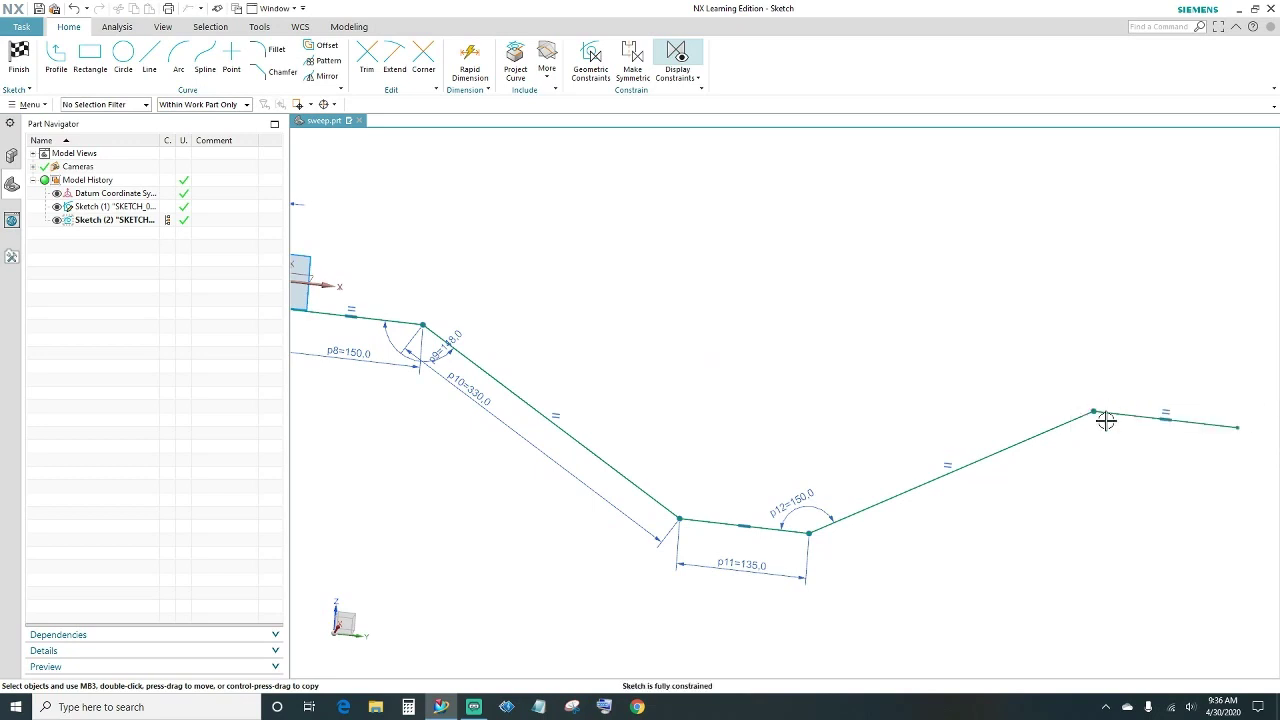
Finish the path sketch and return to modeling.
key(ctrl+f)
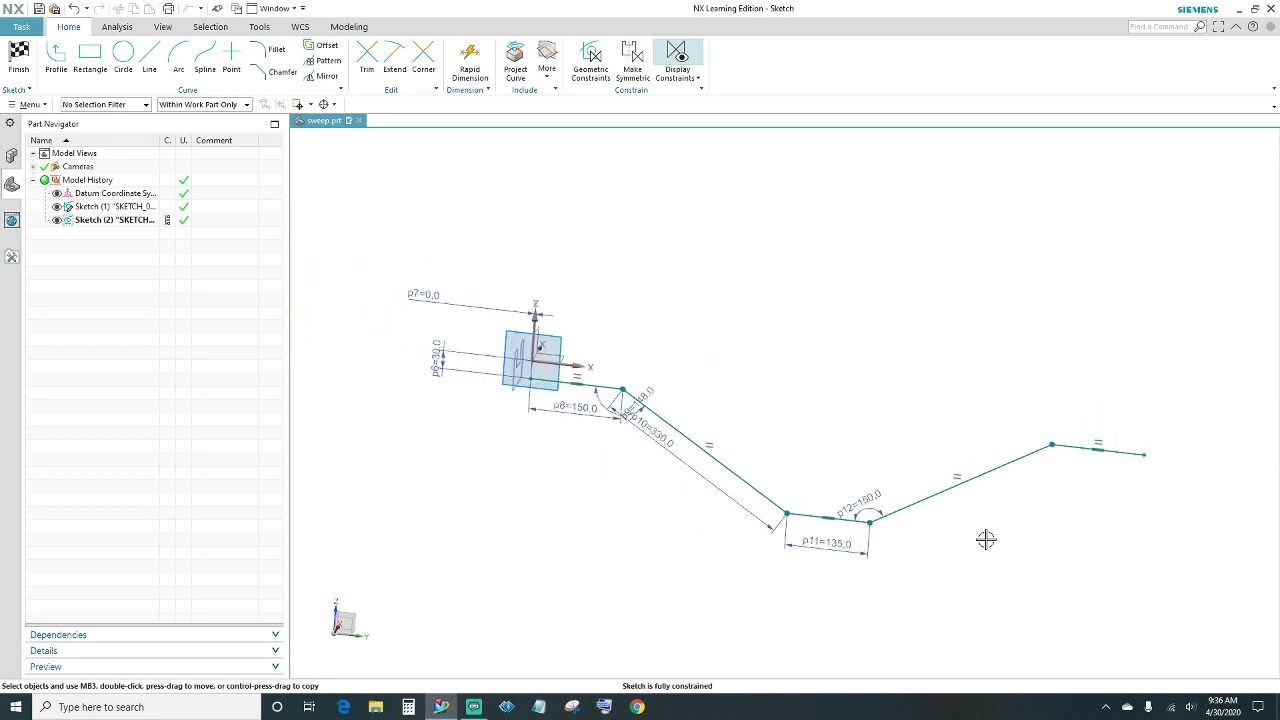
mouse_move(1032, 534)
middle_down()
mouse_move(951, 497)
mouse_move(929, 514)
mouse_move(988, 514)
mouse_move(951, 531)
middle_up()
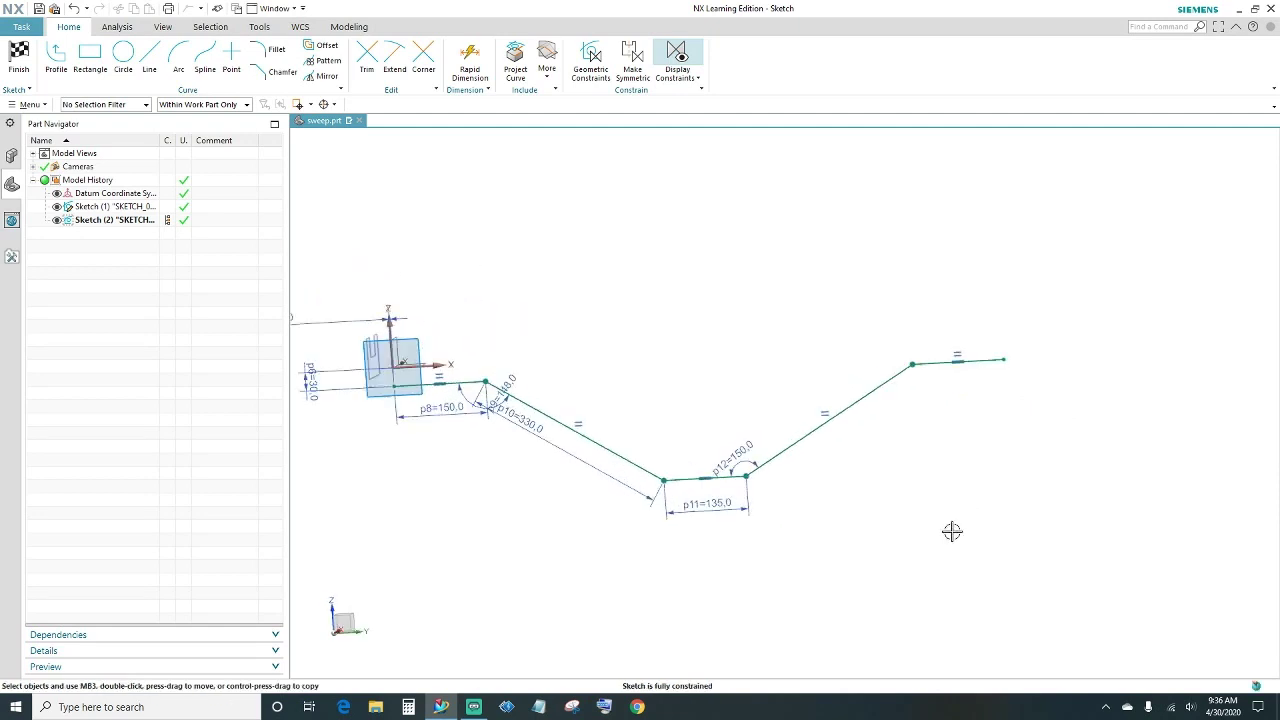
click(19, 60)
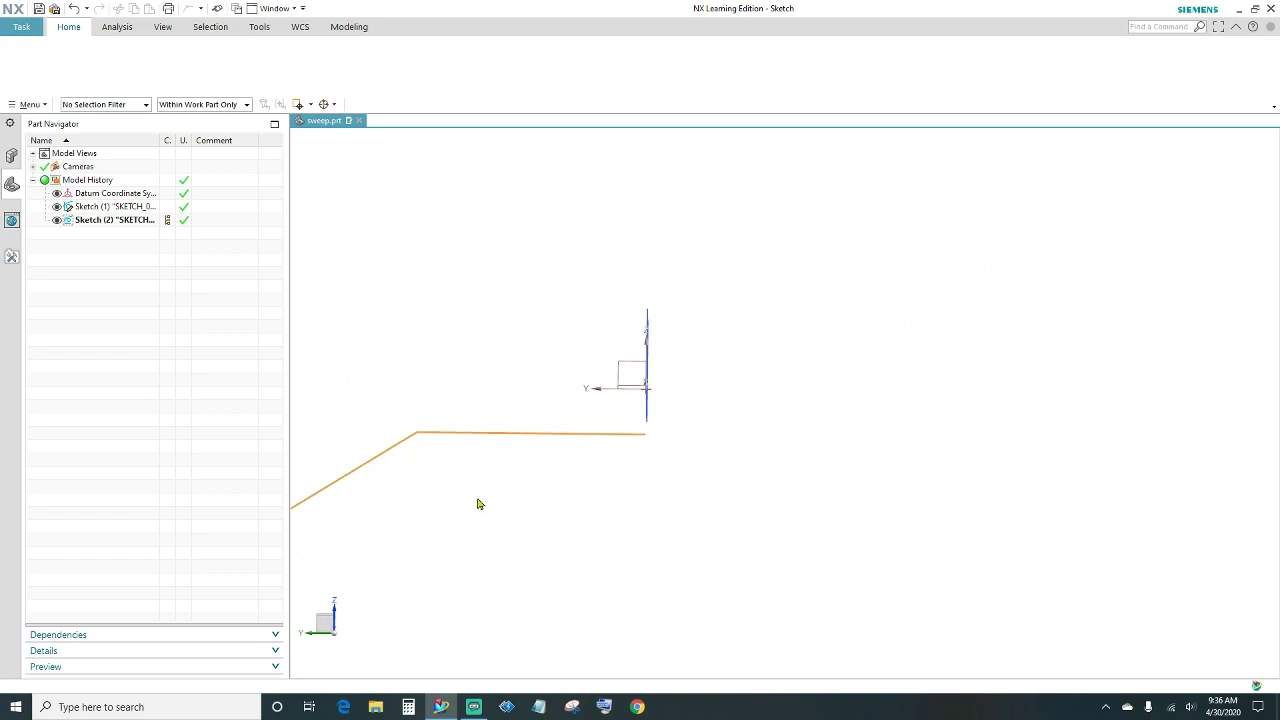
Start a Sweep along Guide with only the U-shaped profile as the section, removing the path curves from the section selection.
mouse_move(469, 517)
middle_down()
mouse_move(617, 477)
mouse_move(640, 495)
middle_up()
mouse_move(624, 549)
shift+middle_down()
mouse_move(631, 477)
mouse_move(616, 455)
shift+middle_up()
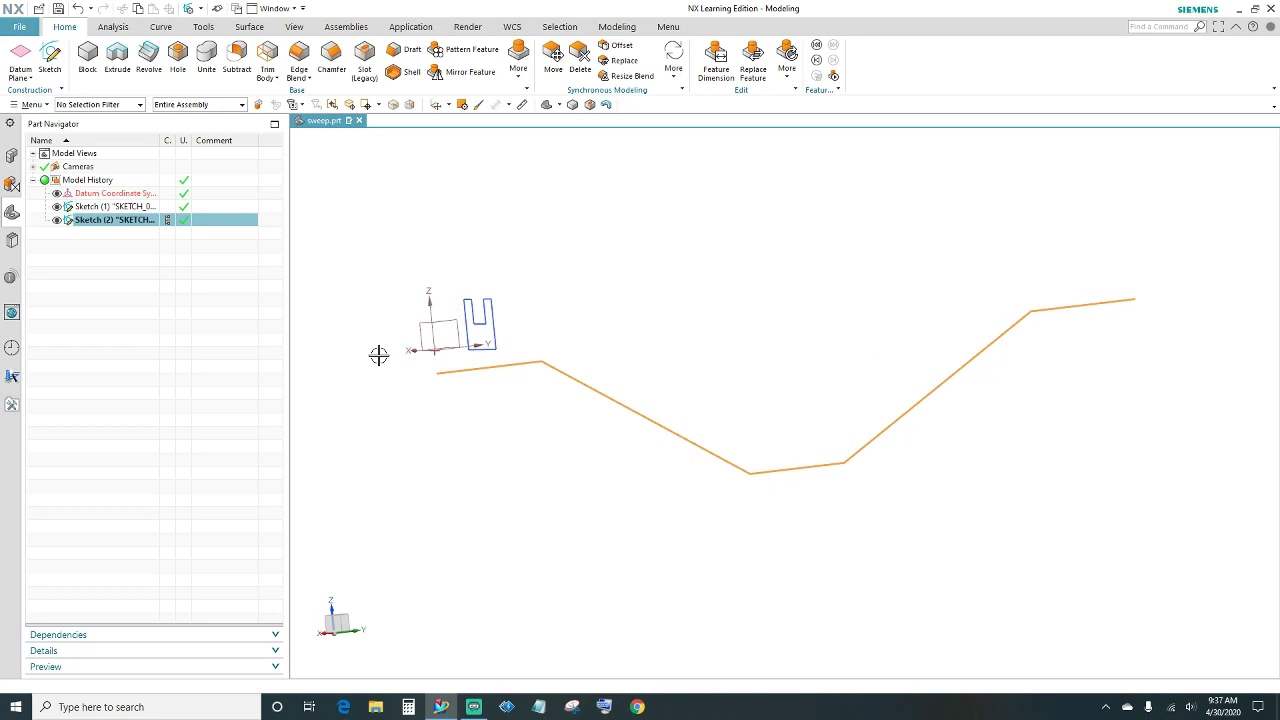
click(33, 105)
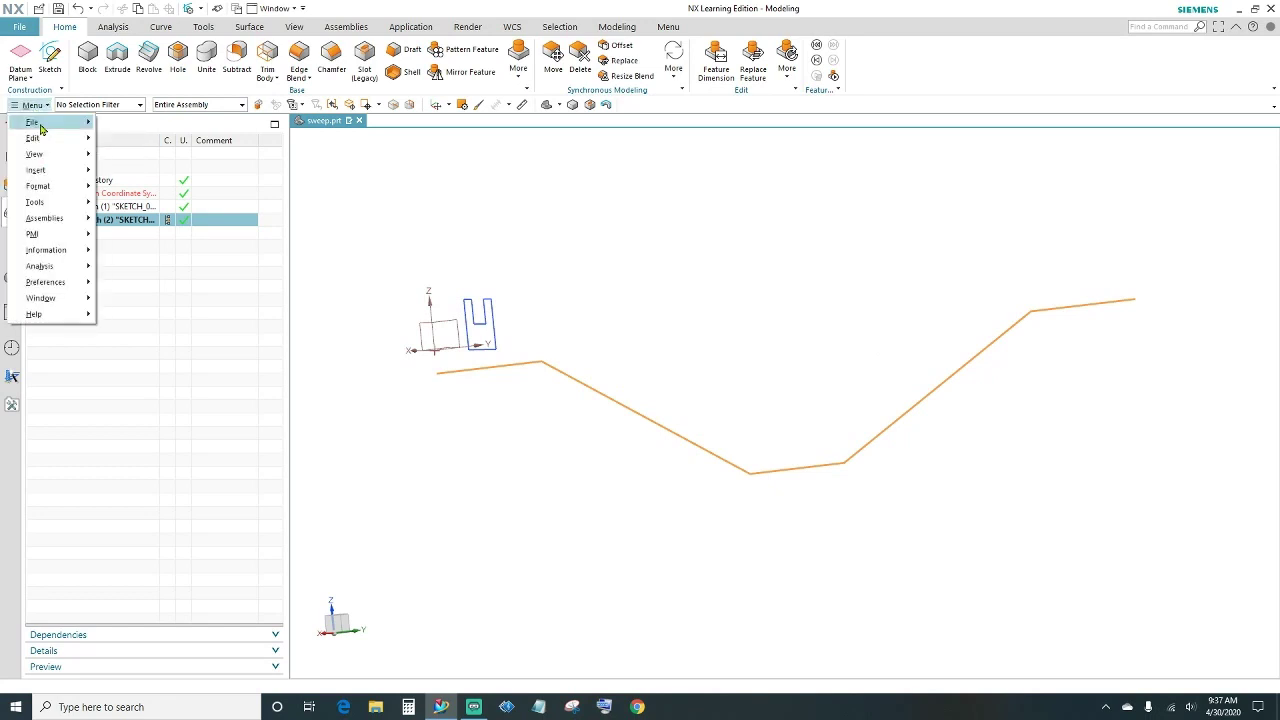
mouse_move(51, 171)
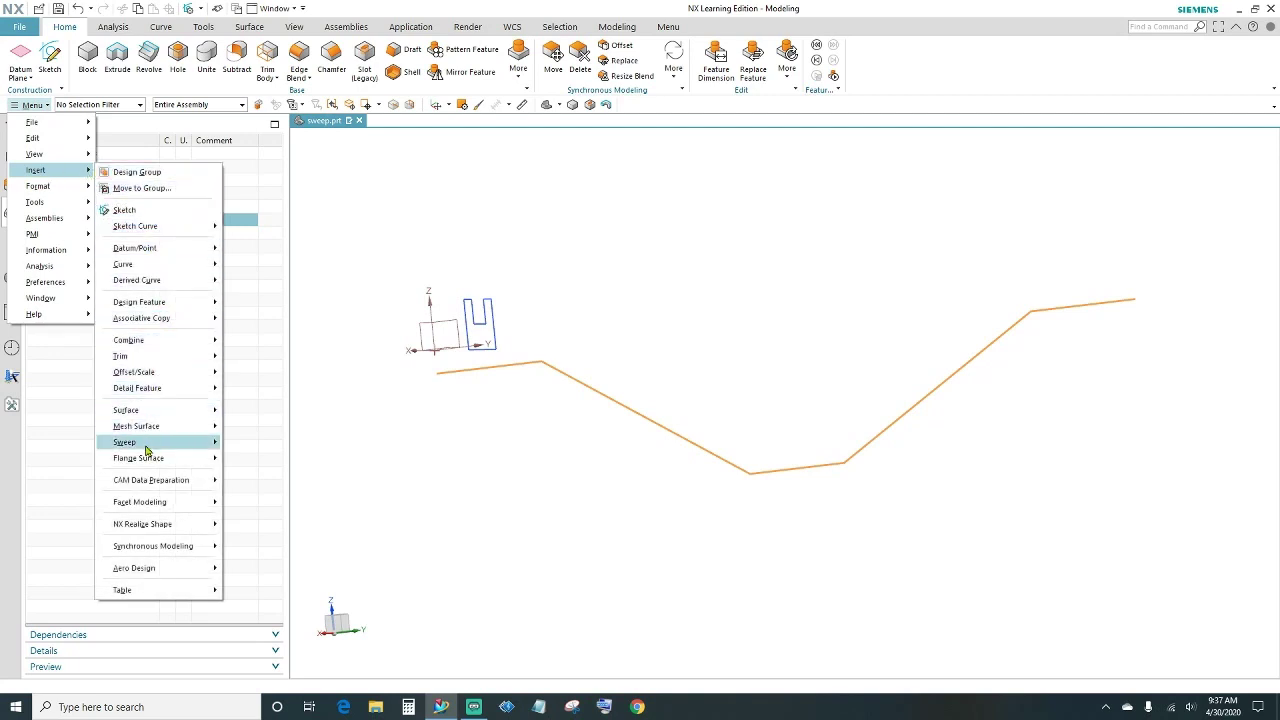
mouse_move(146, 446)
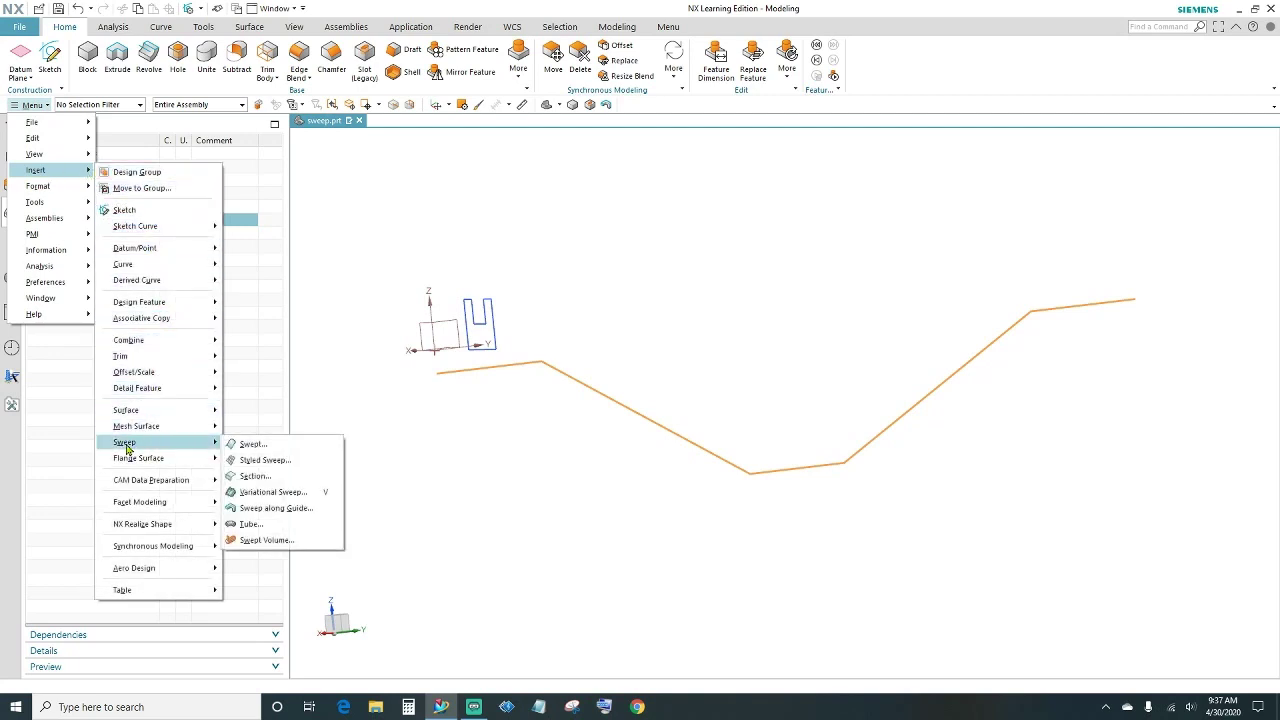
click(276, 508)
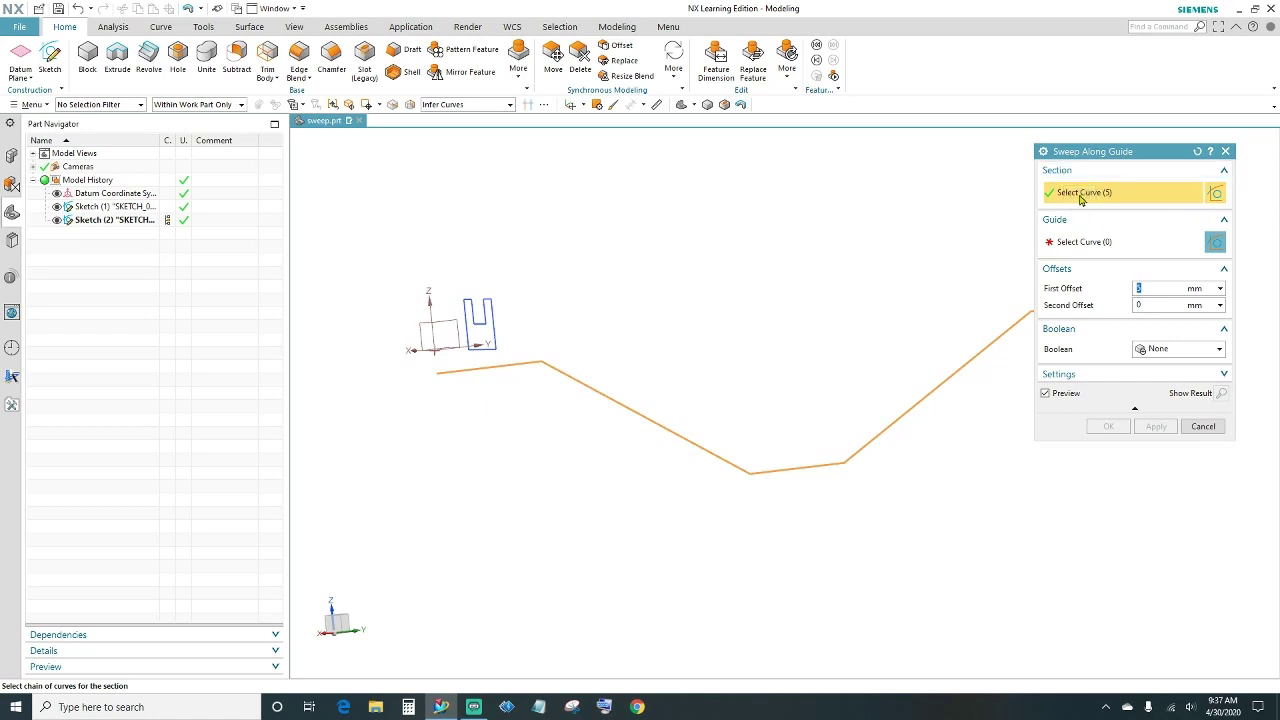
click(486, 312)
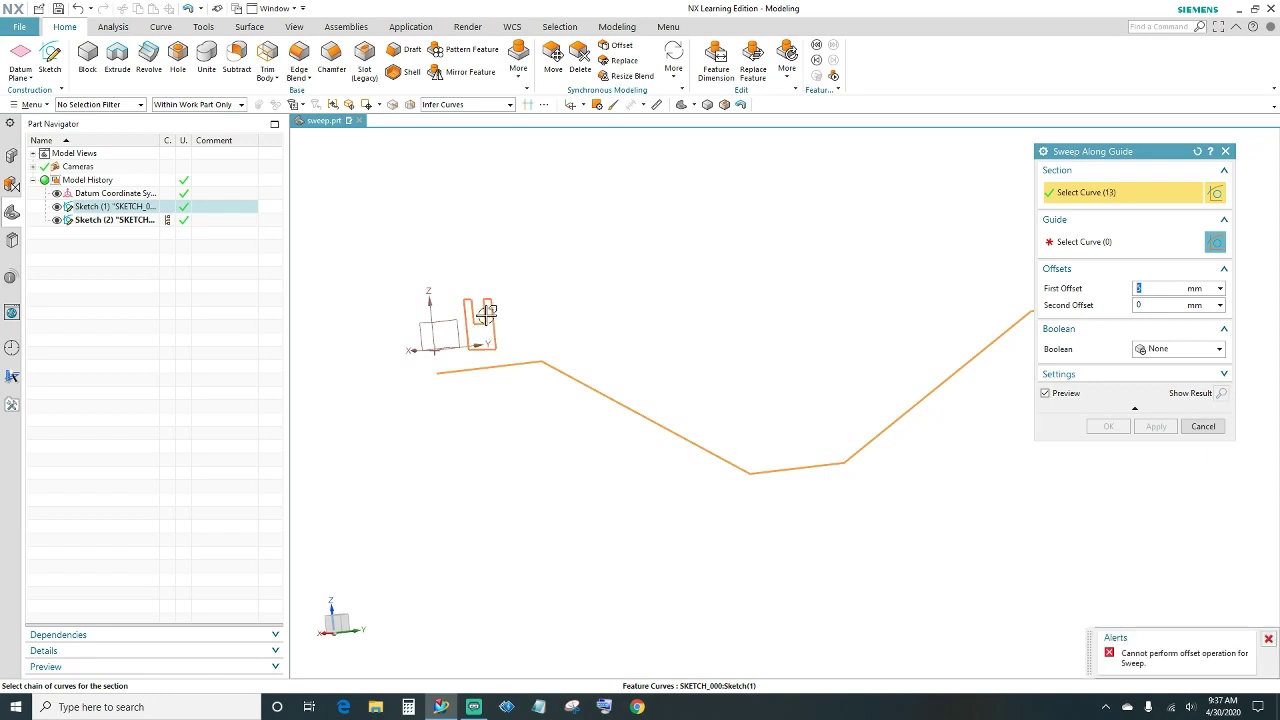
shift+click(527, 362)
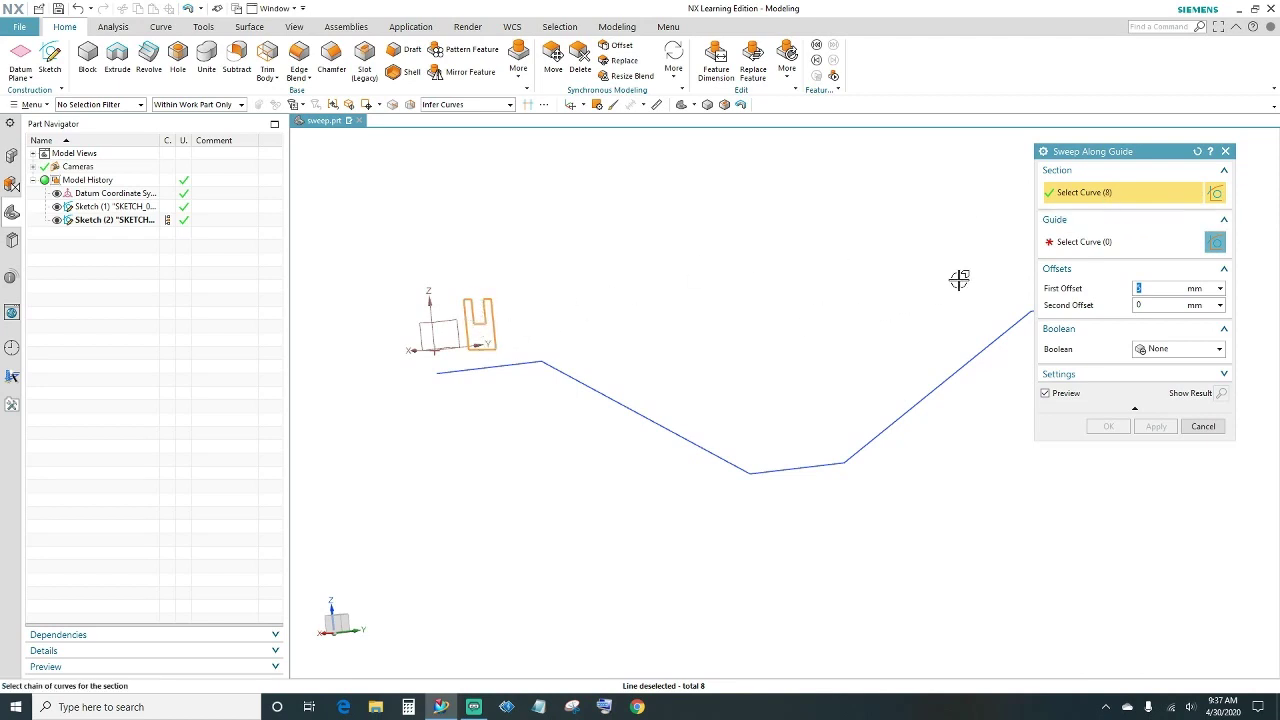
Use the five-segment path as the guide of the sweep and inspect the preview.
click(1072, 250)
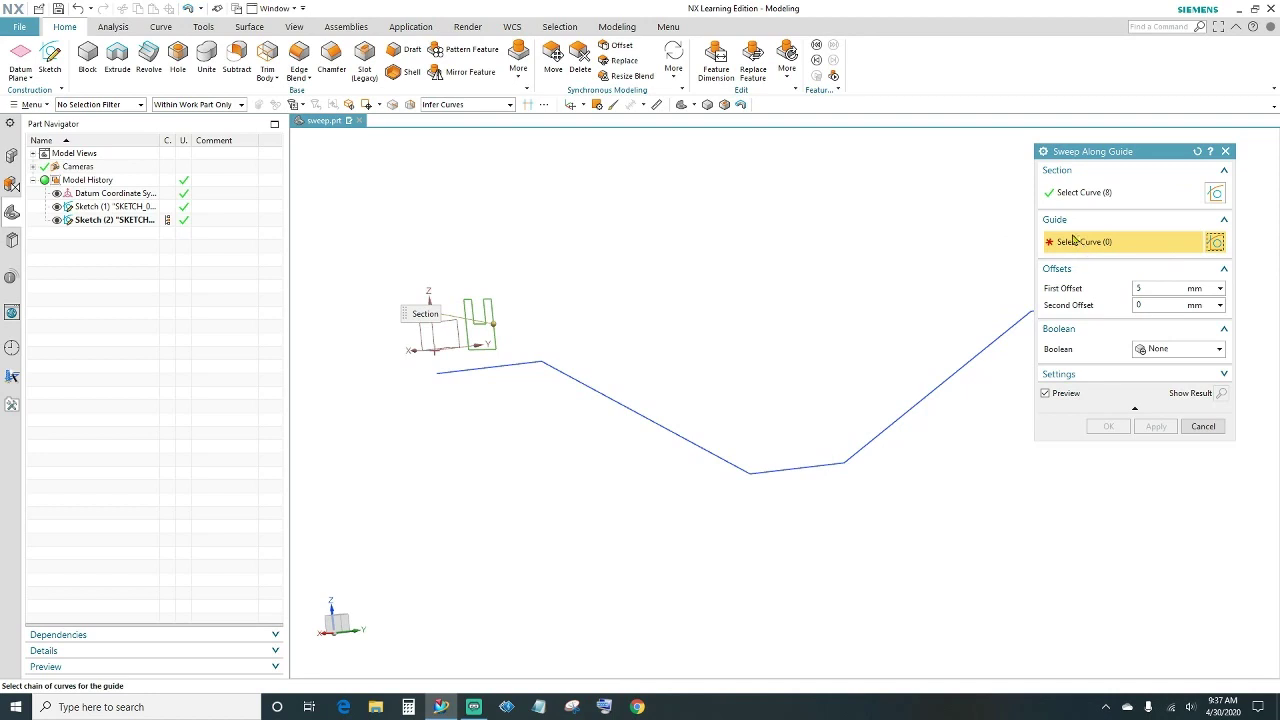
click(532, 364)
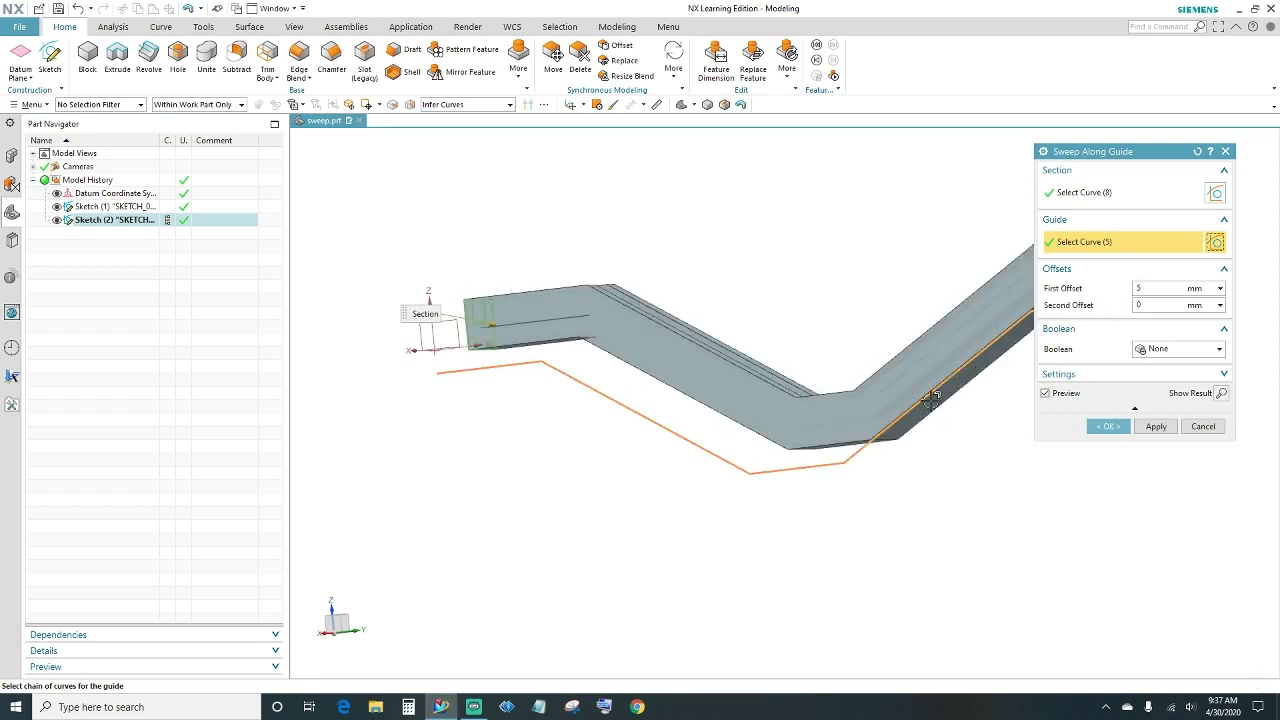
middle_drag(806, 534, 997, 377)
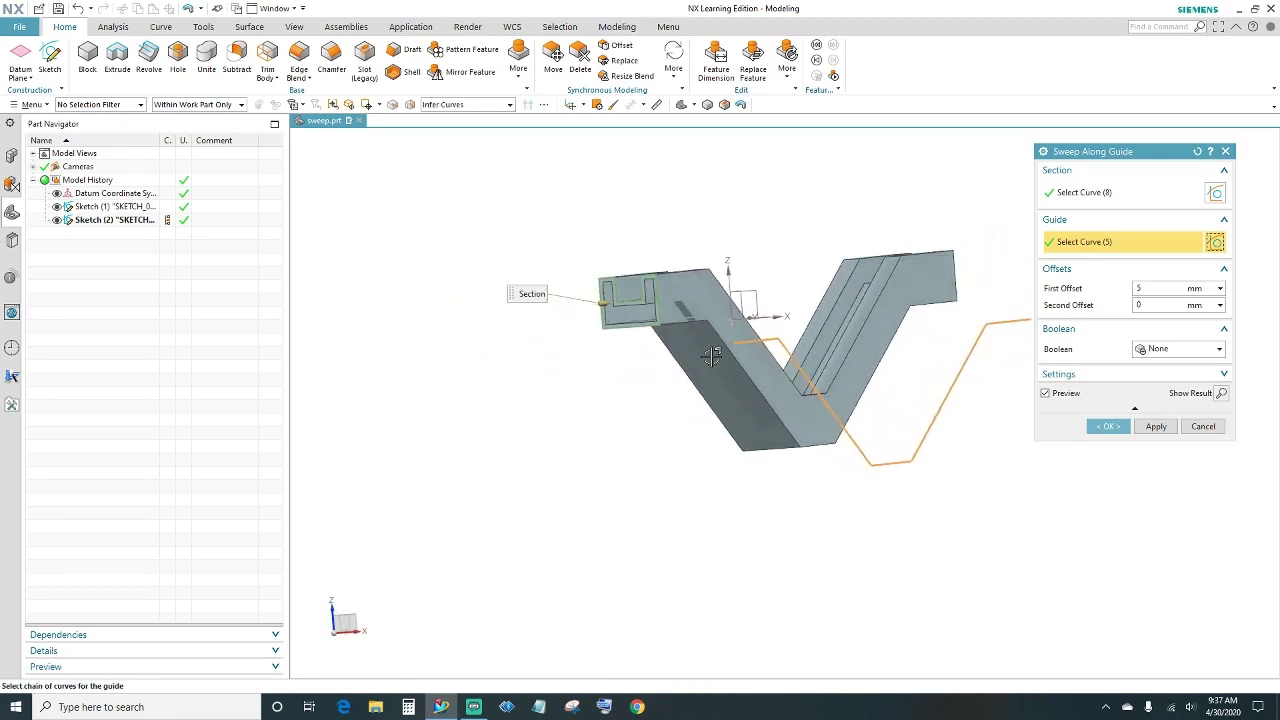
scroll(730, 353, up, 2)
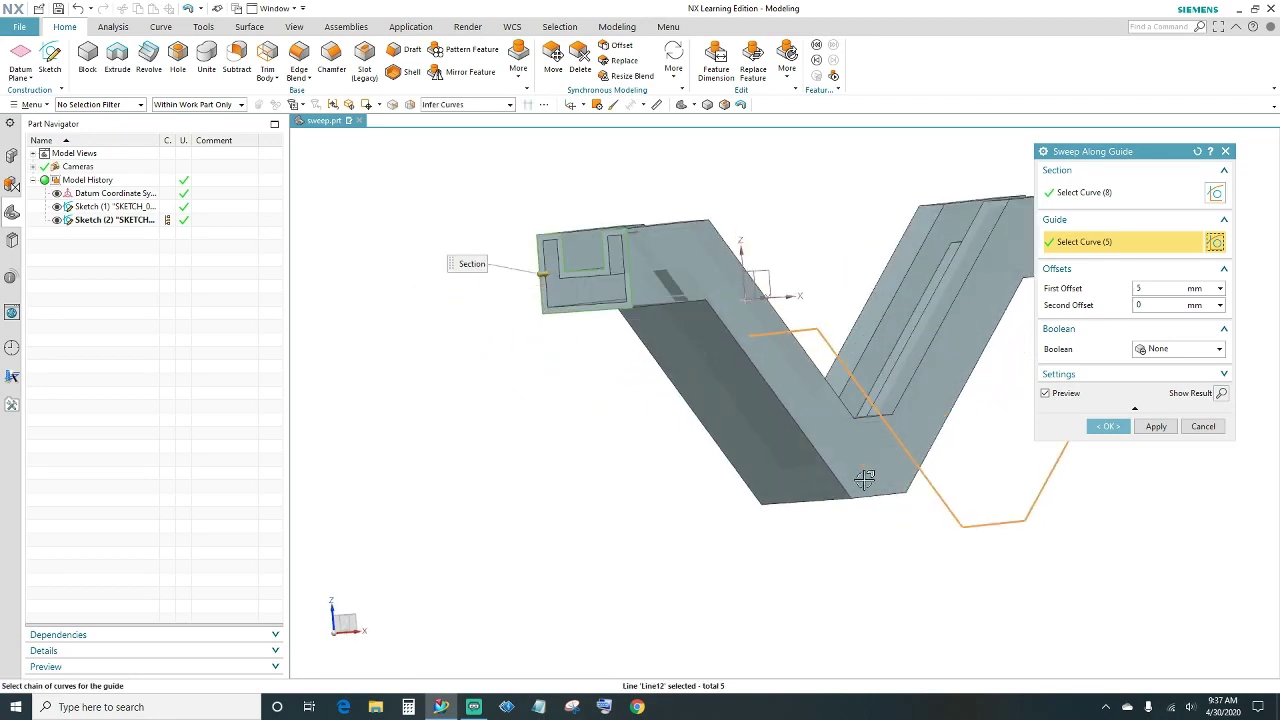
middle_drag(864, 480, 980, 400)
Set the sweep's first offset to 0 mm, keep the second offset at 0 mm, and create the solid body.
click(1158, 287)
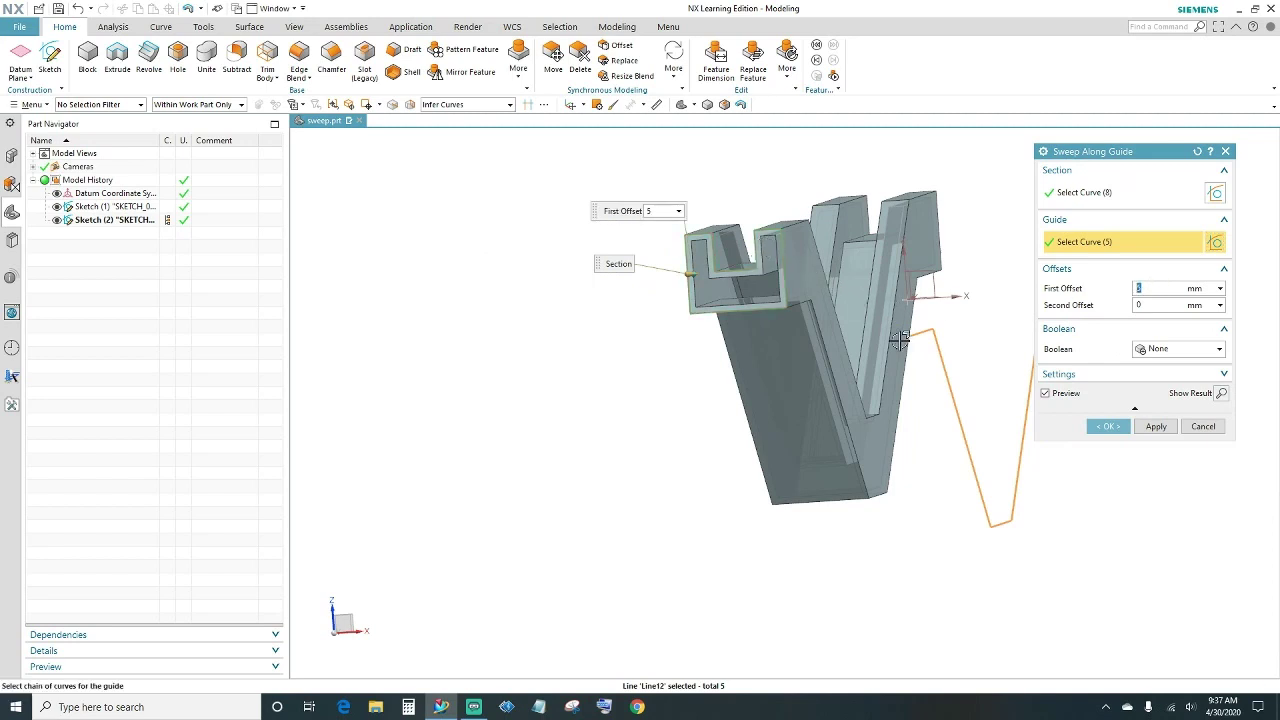
key(Tab)
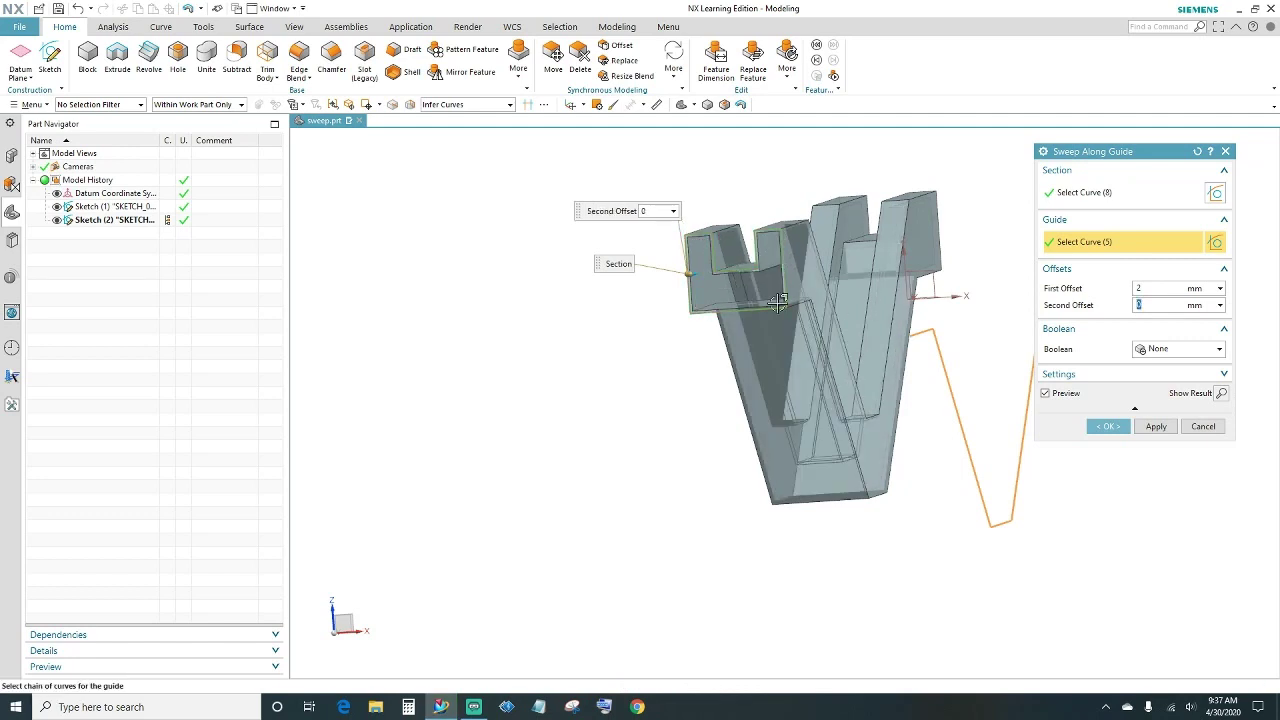
click(1144, 288)
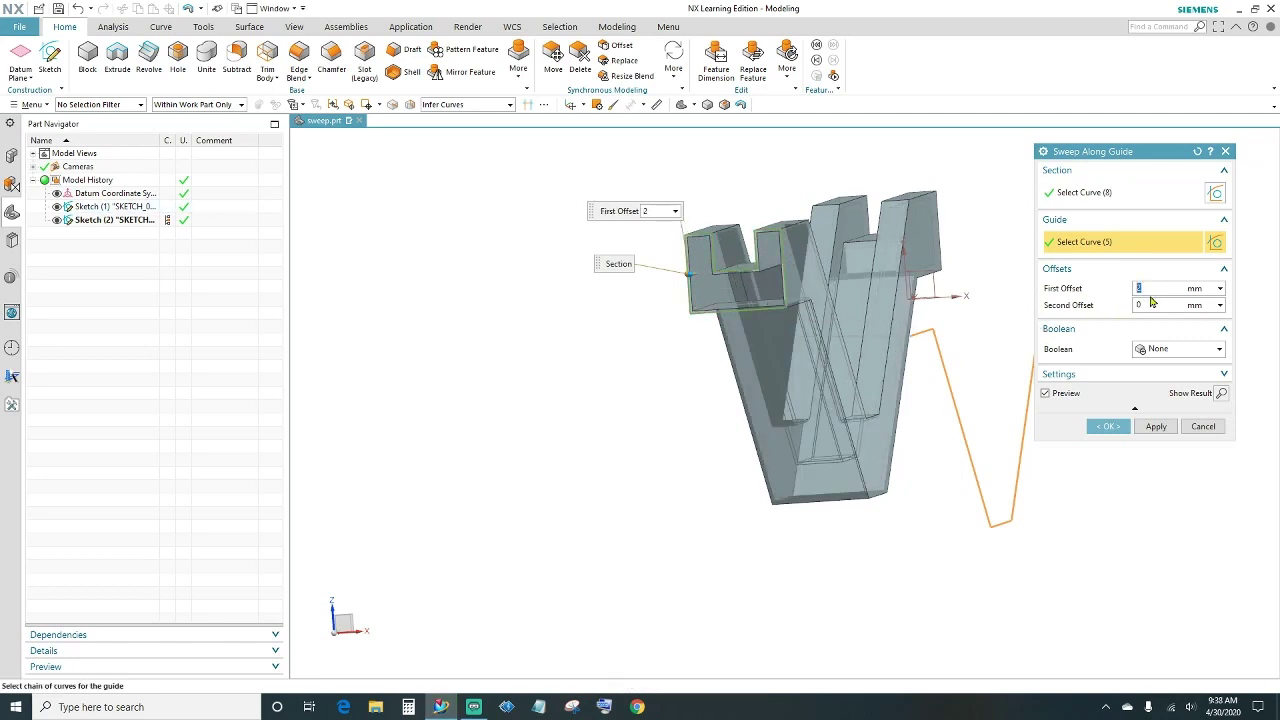
text(0)
key(Tab)
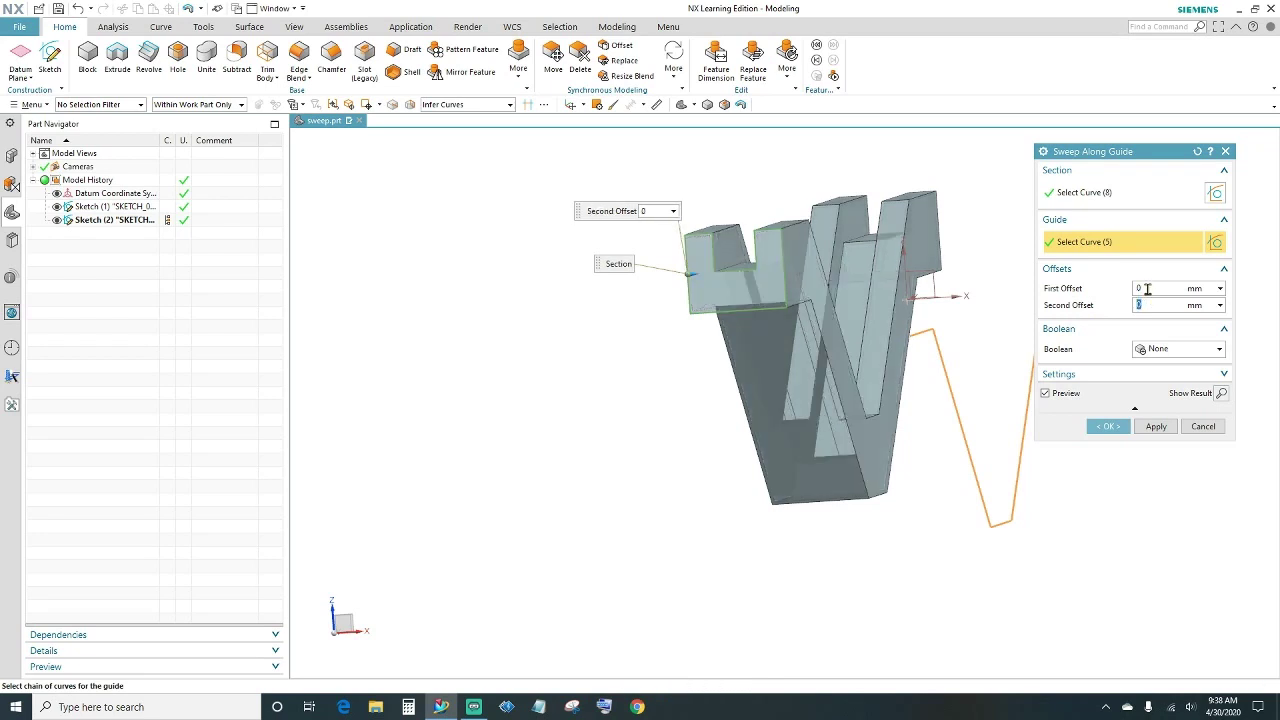
click(1106, 428)
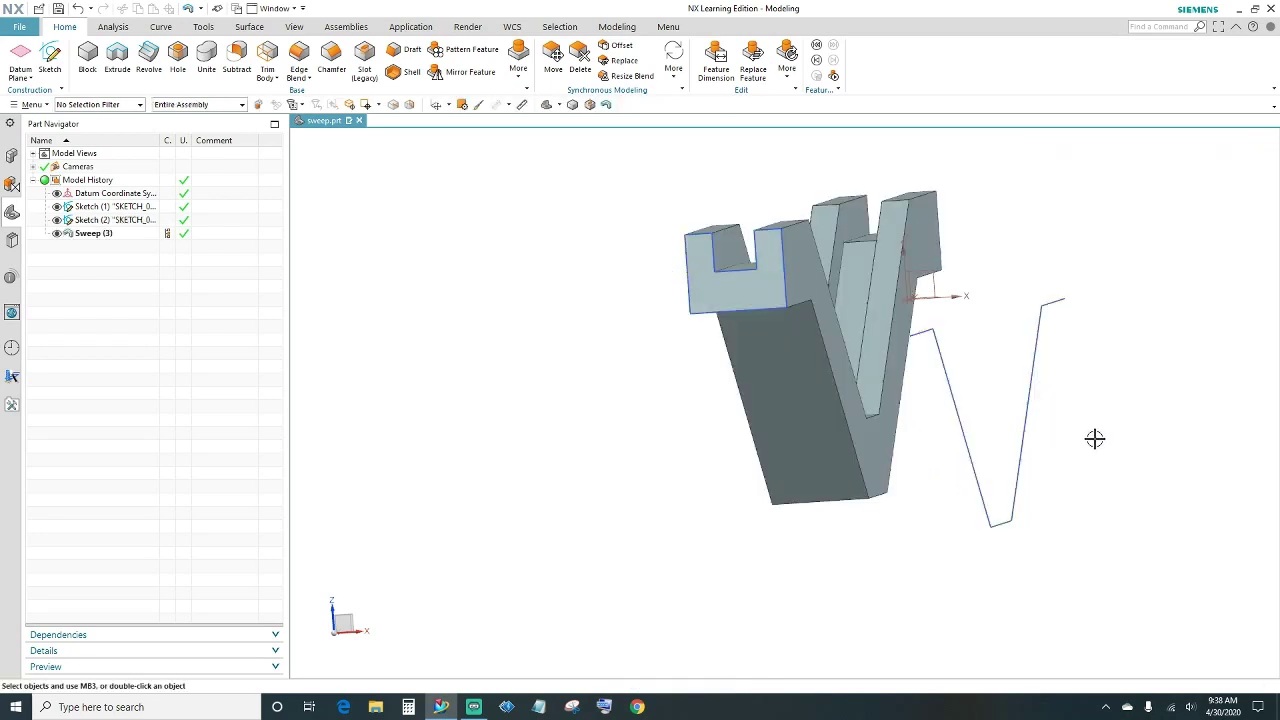
Move everything except the swept solid body, including both sketches and the datum coordinate system, to layer 5.
middle_drag(1094, 500, 1072, 503)
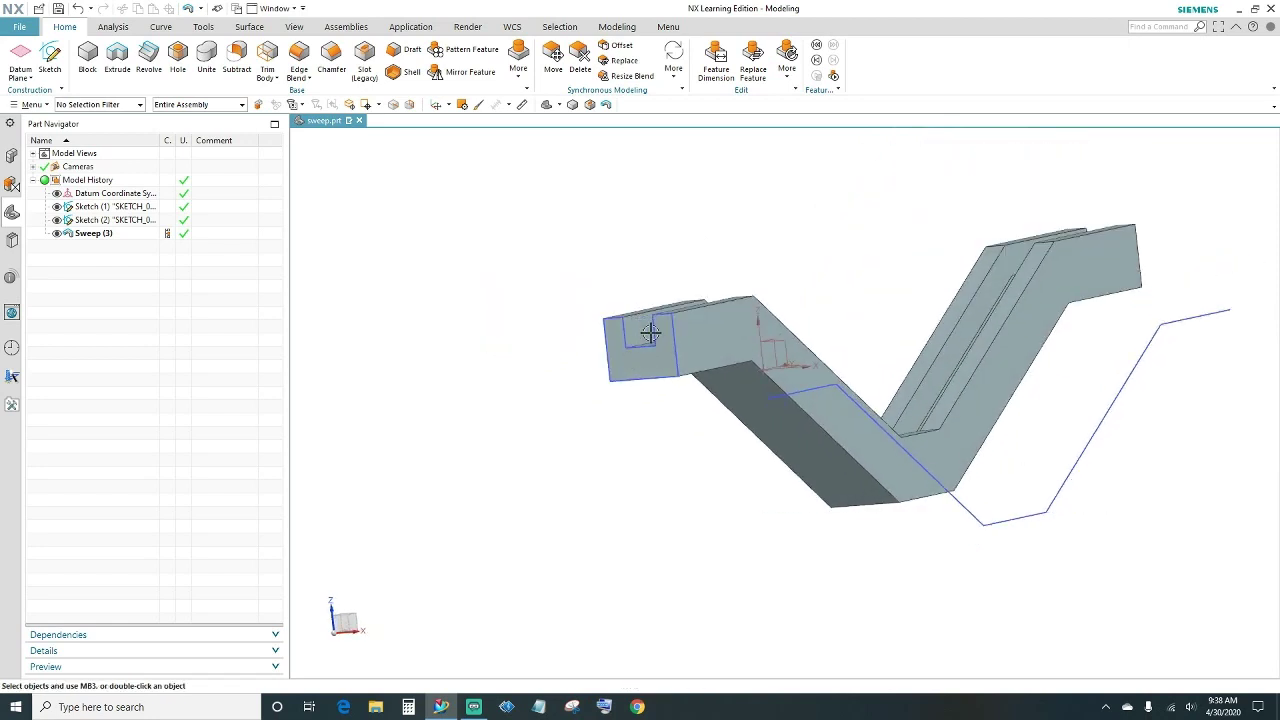
click(289, 30)
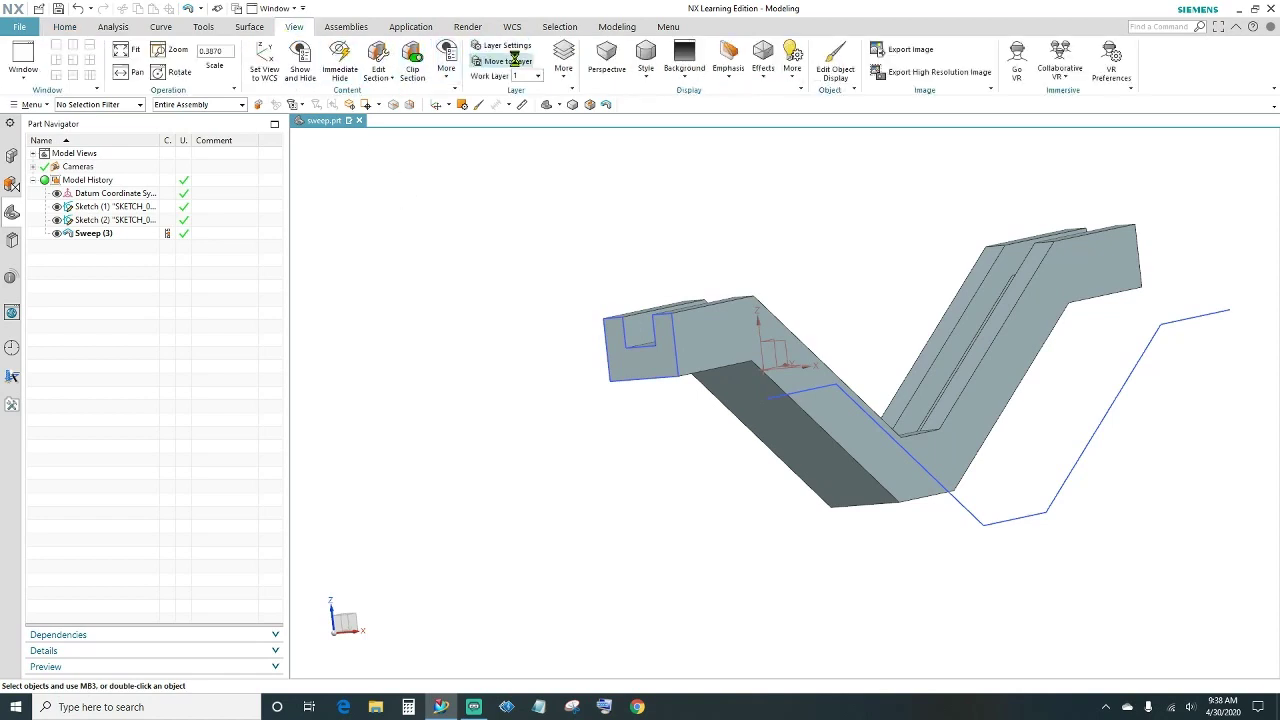
click(718, 330)
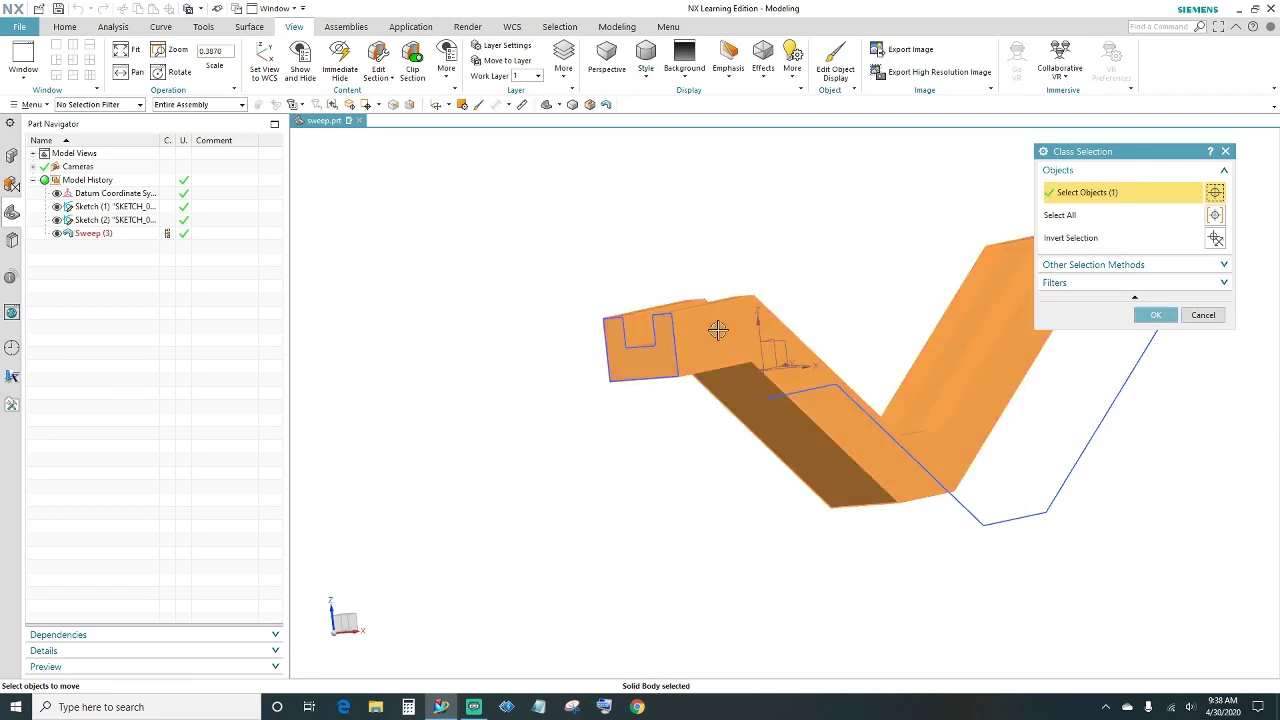
click(1216, 239)
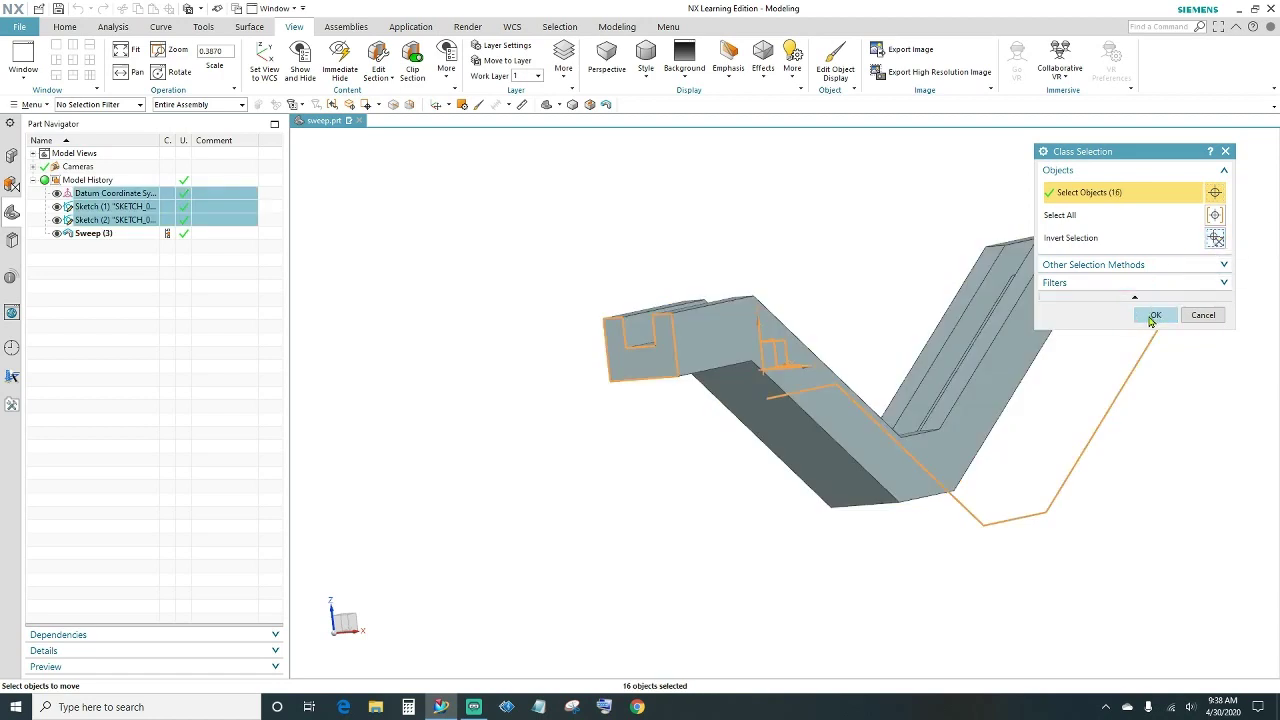
click(1155, 316)
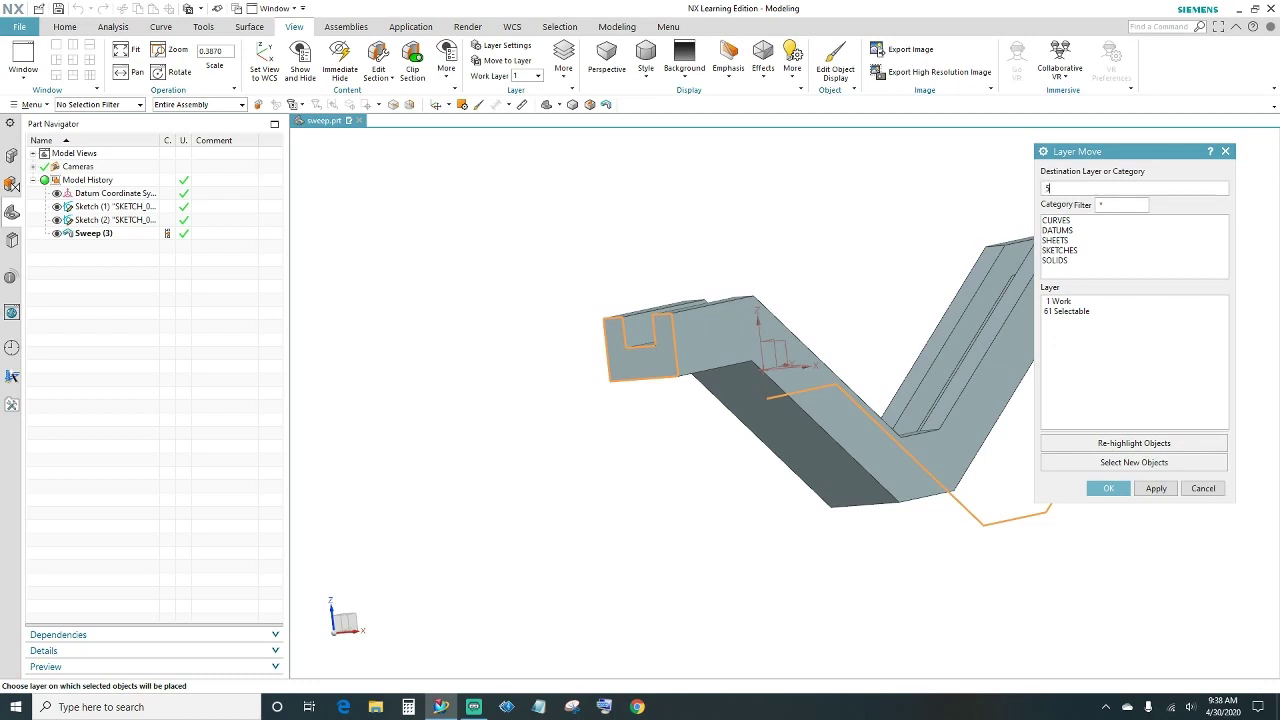
key(Return)
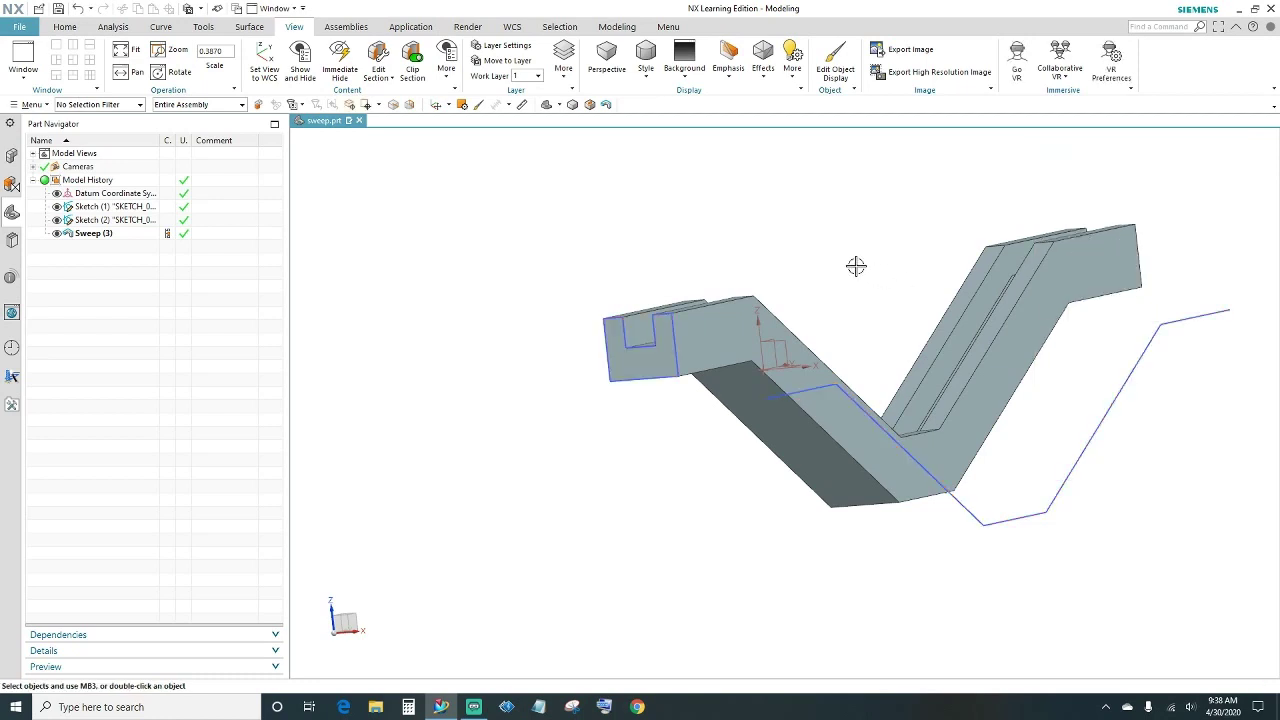
Turn off the visibility of layer 5 in the layer settings, keeping layer 1 as the work layer.
click(500, 47)
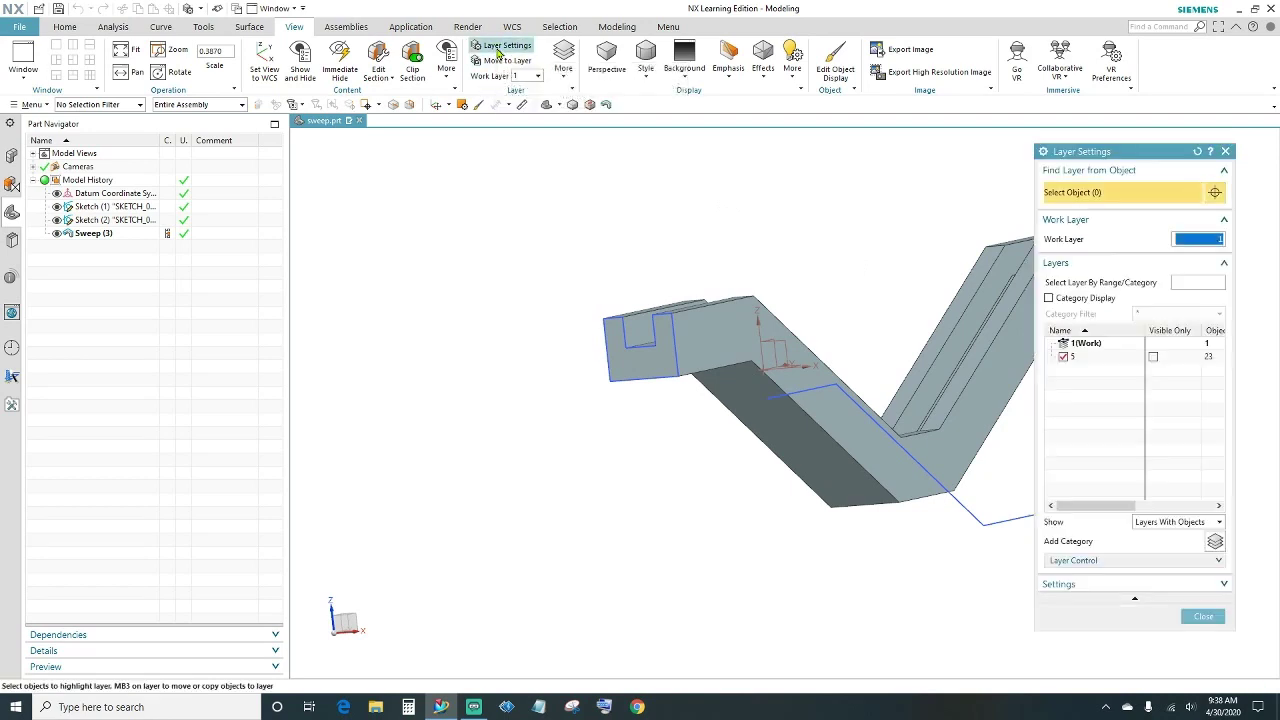
click(1063, 357)
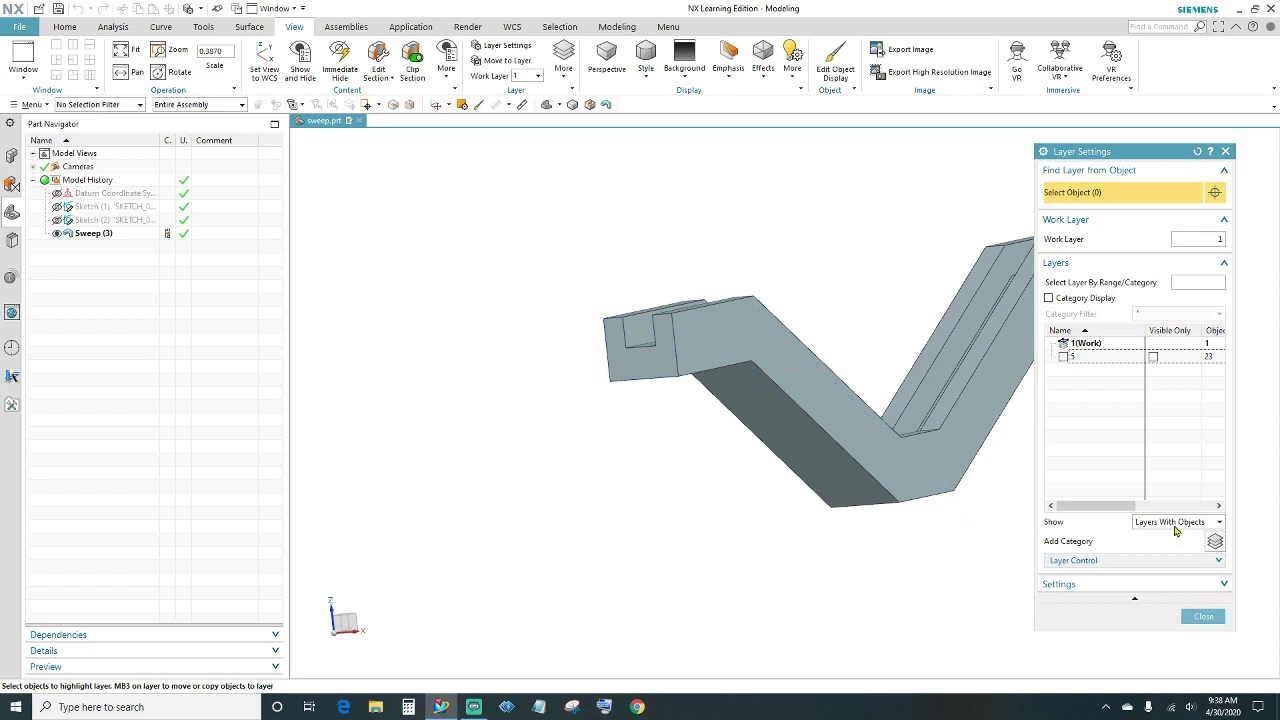
click(1203, 616)
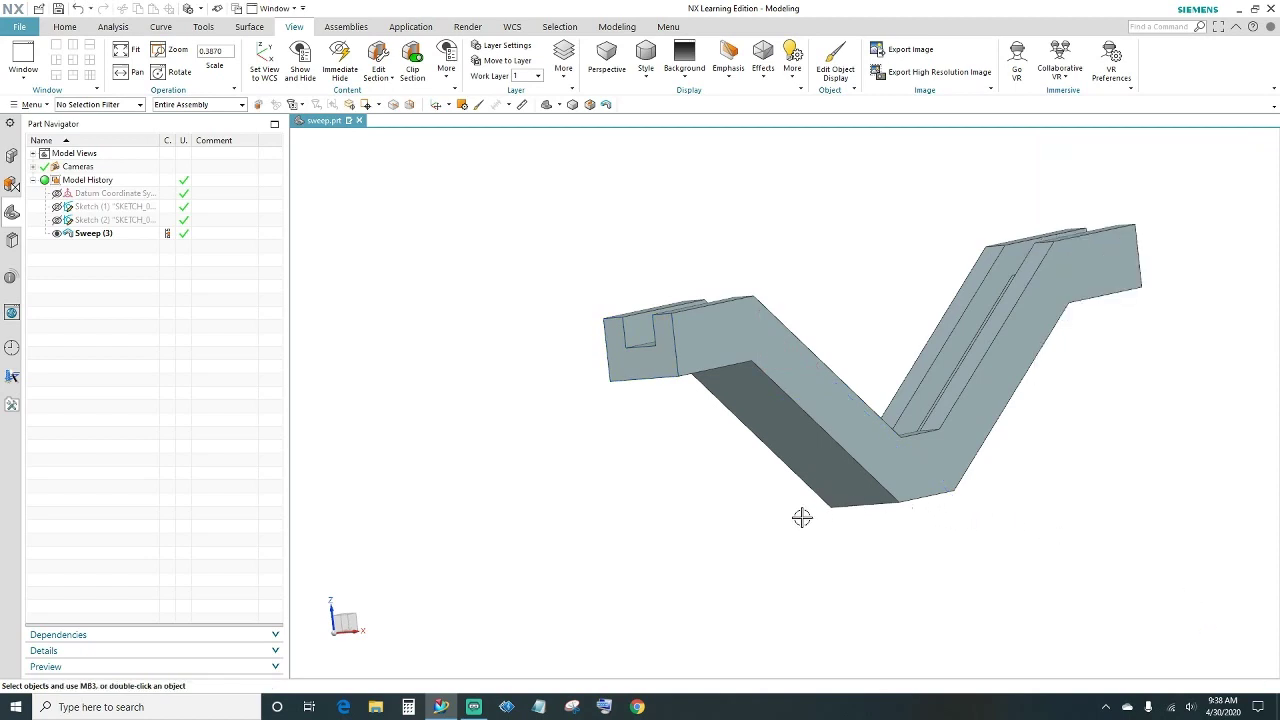
Change the display color of the swept solid body to a light yellow-green from the palette.
shift+middle_drag(811, 534, 807, 540)
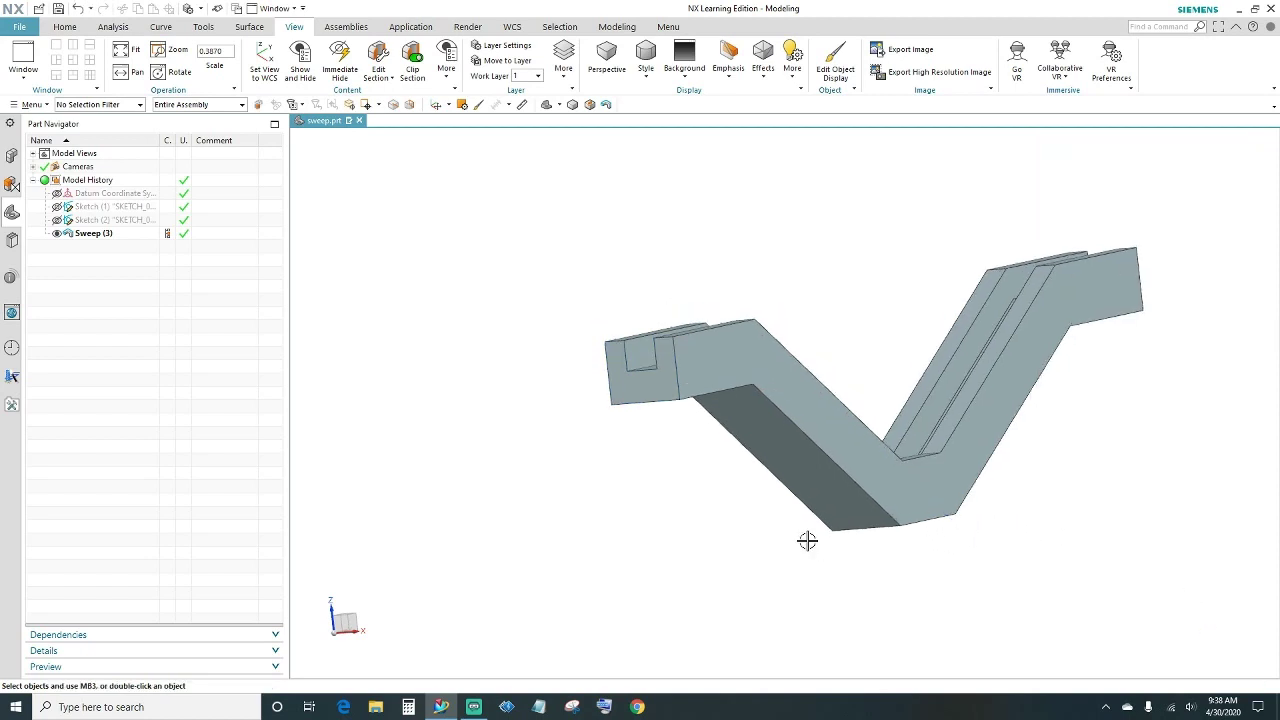
key(ctrl+j)
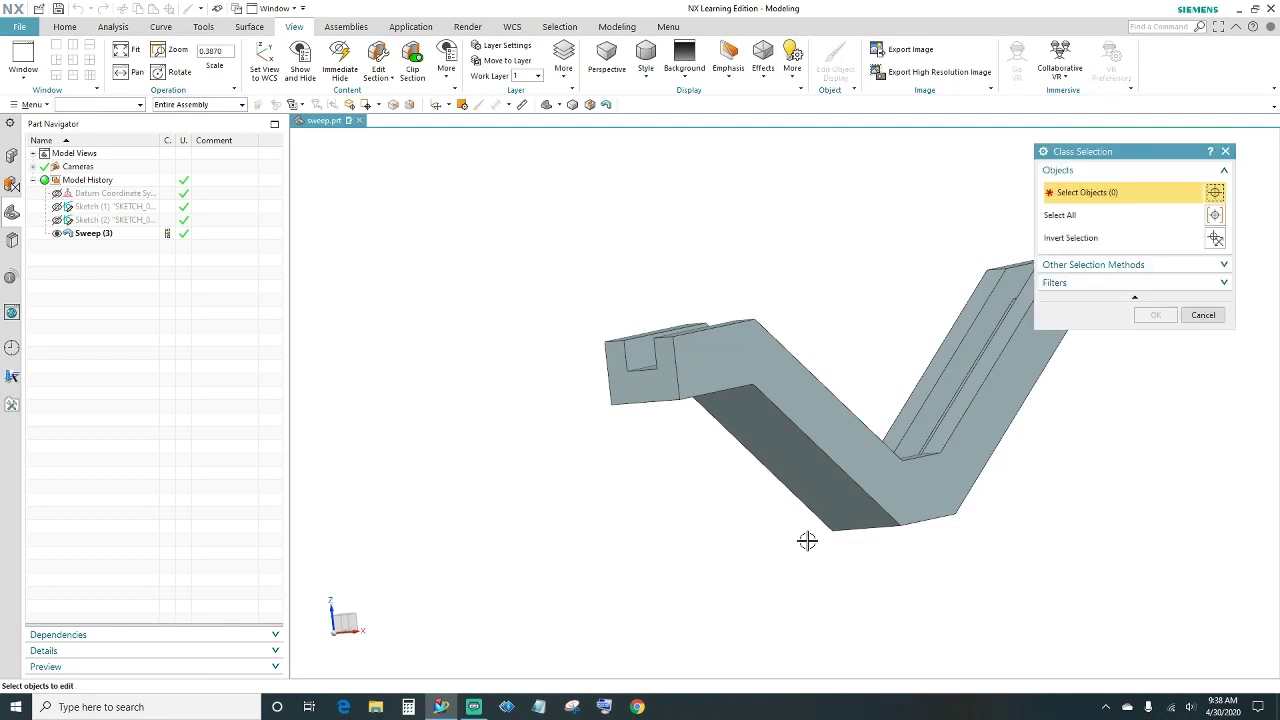
click(896, 484)
click(1155, 314)
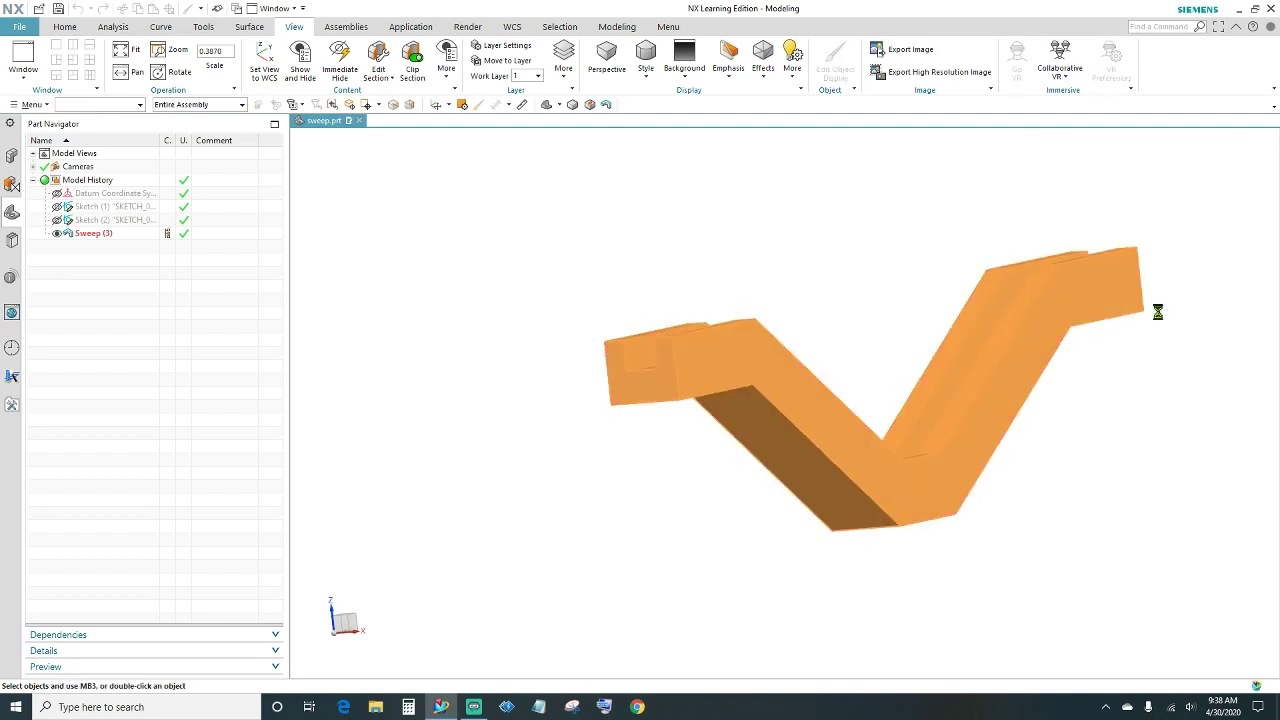
click(1197, 231)
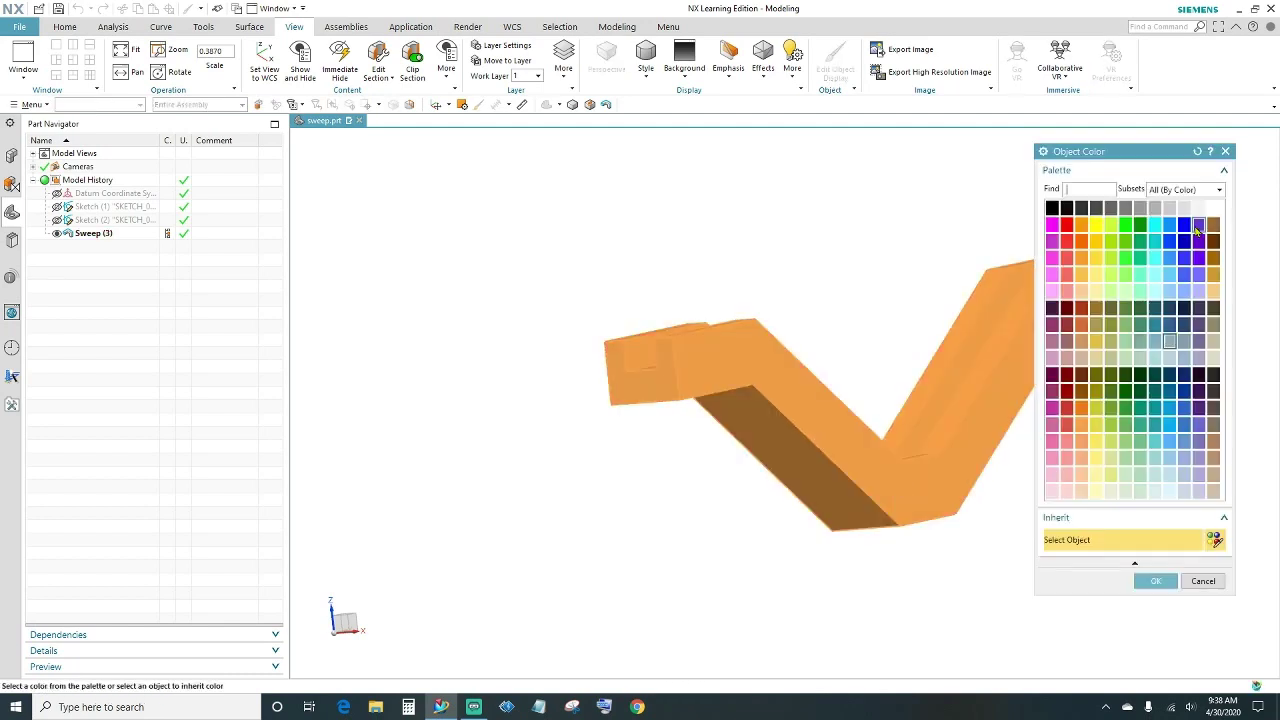
click(1110, 442)
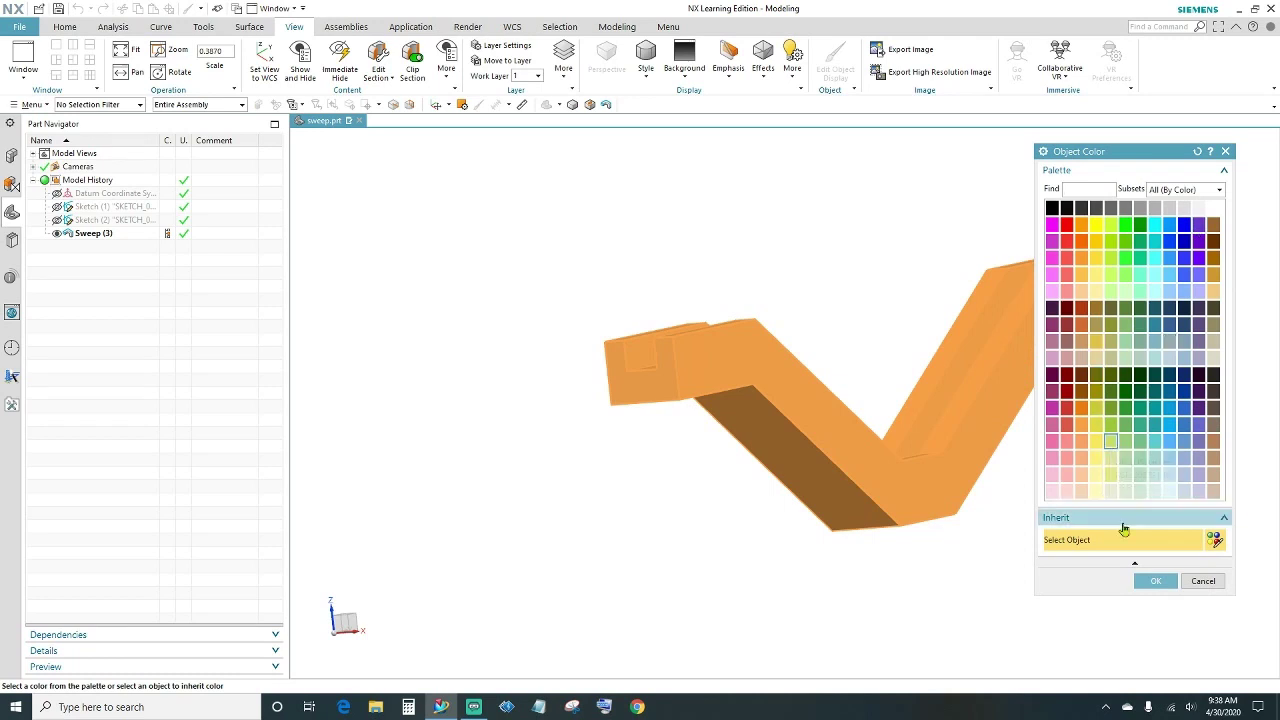
click(1155, 581)
click(1108, 546)
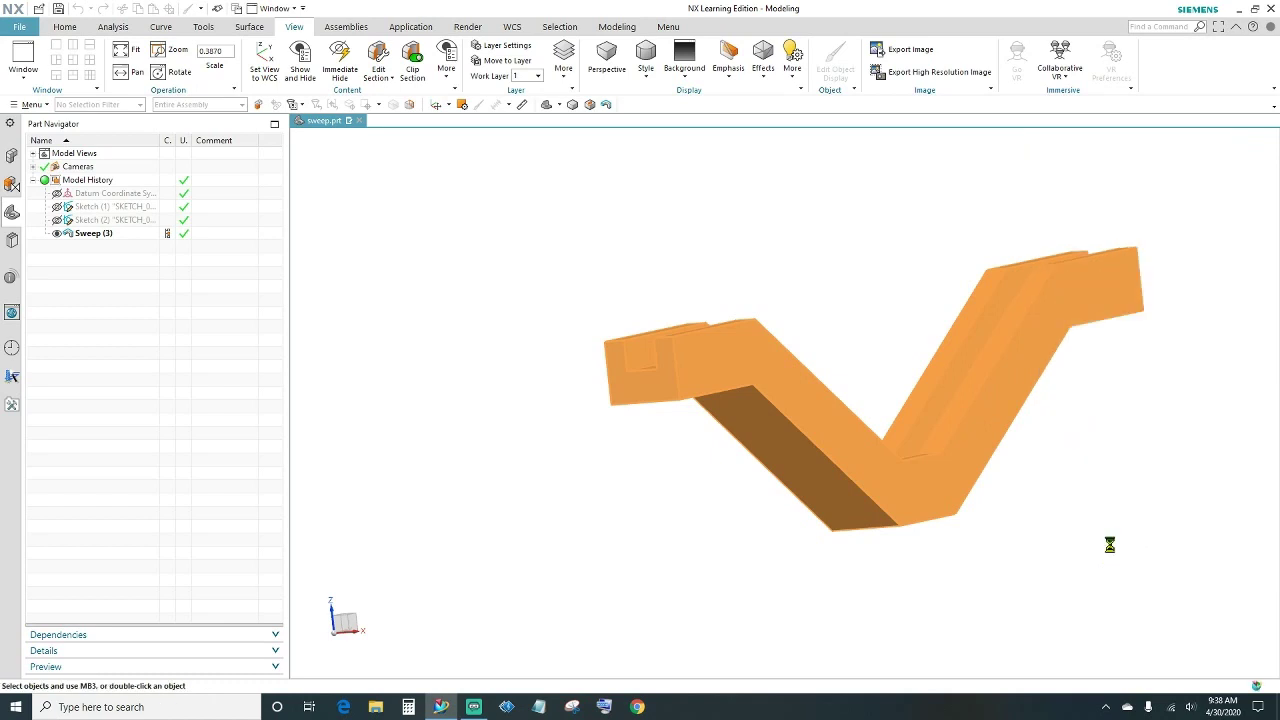